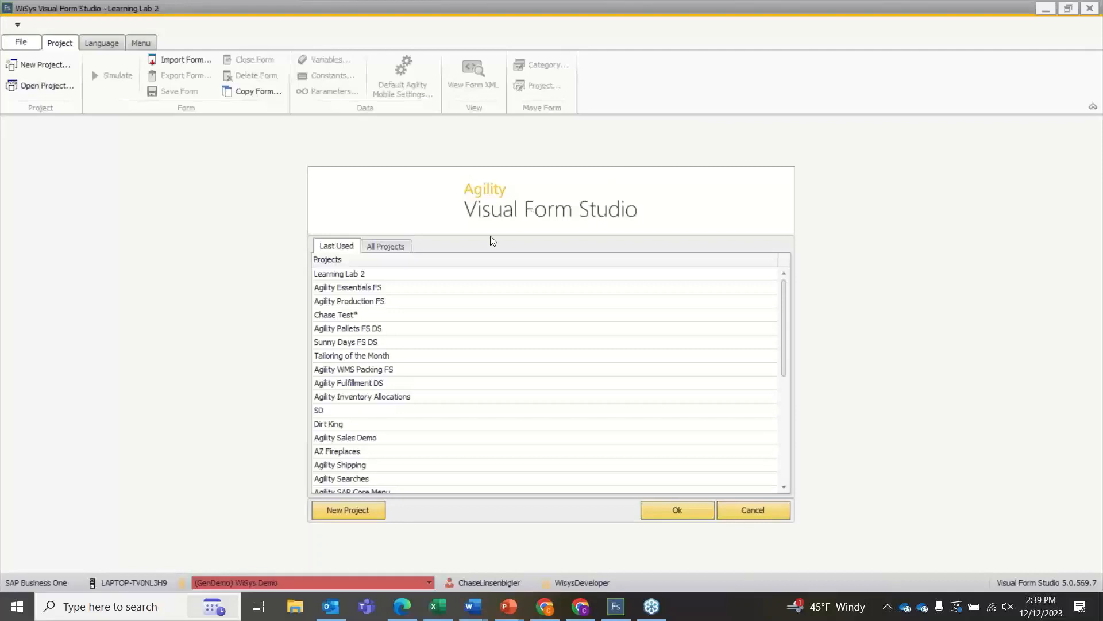
# Open the Agility Essentials FS project from the list of all projects and open its Goods Receipt form
pyautogui.click(402, 244)
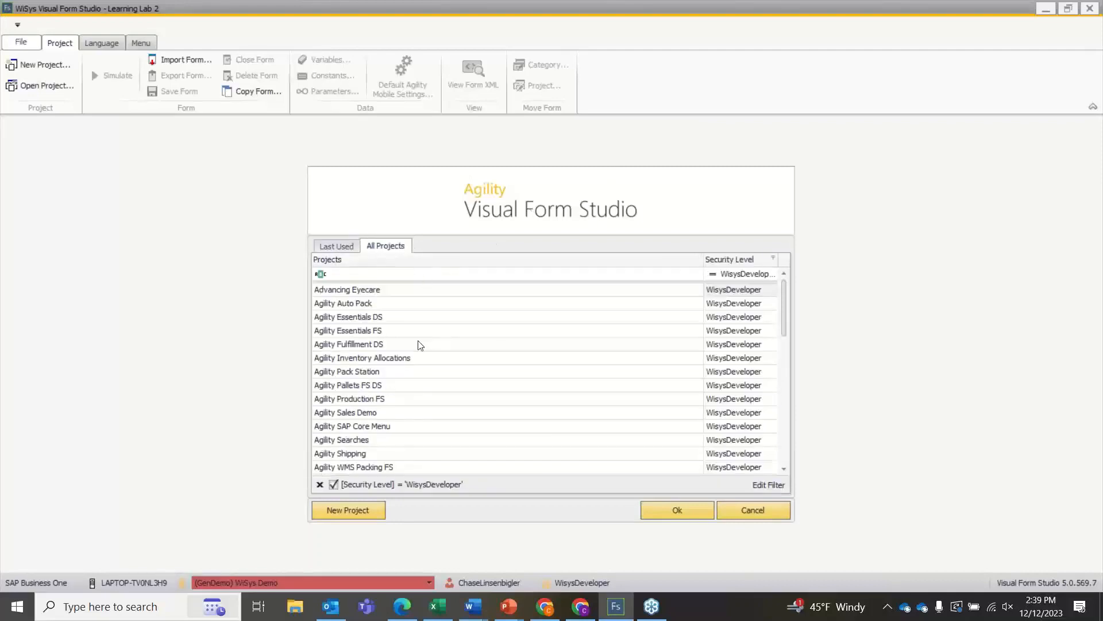
pyautogui.scroll(-1, 416, 344)
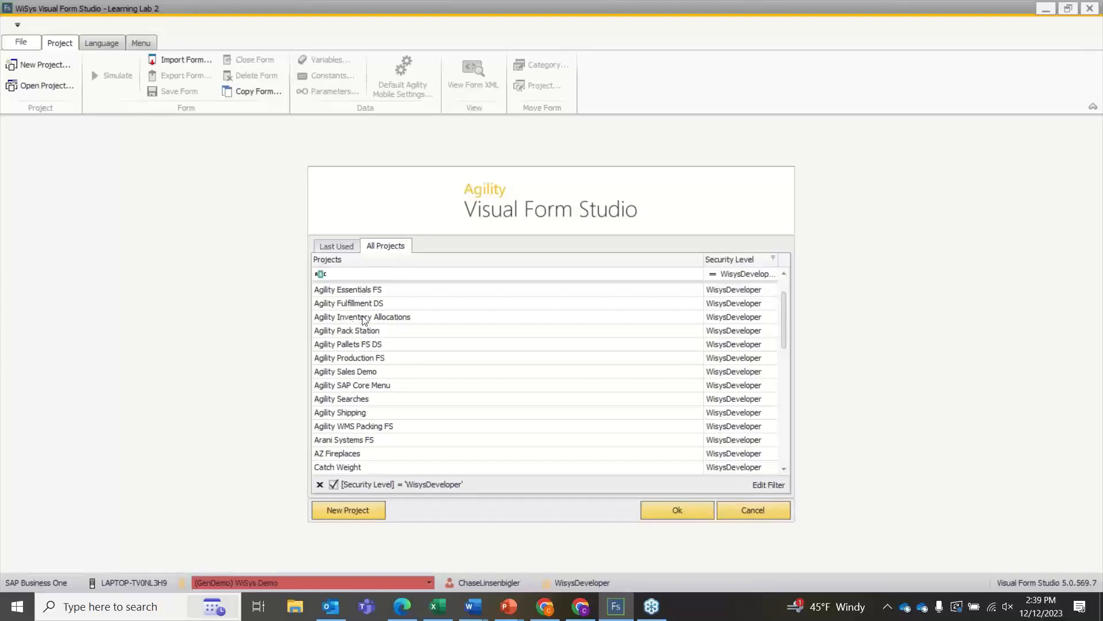
pyautogui.scroll(1, 451, 361)
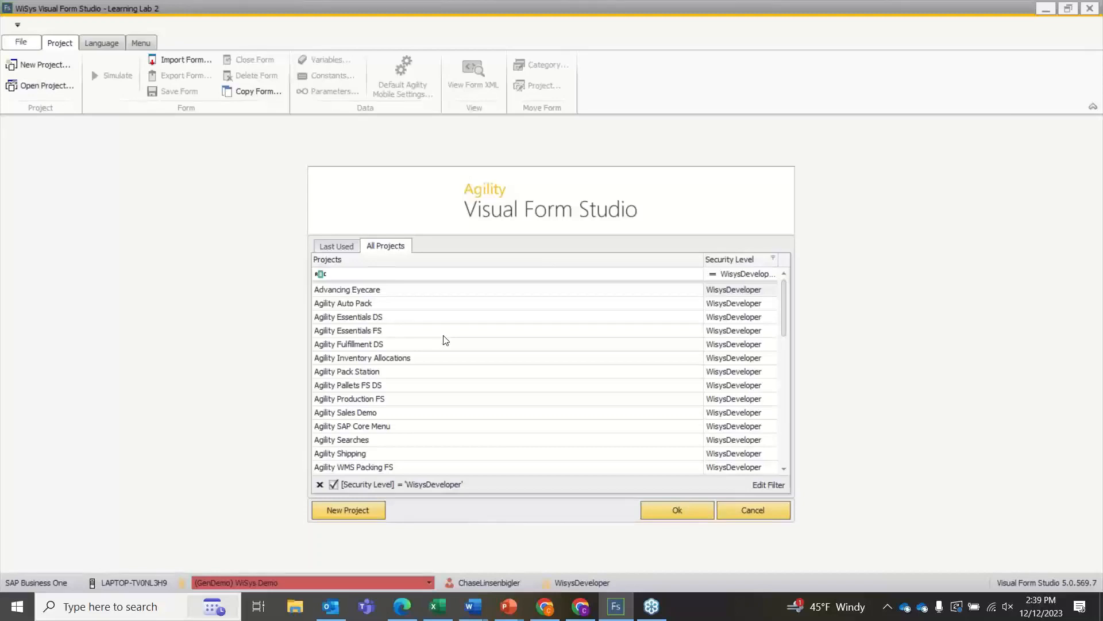
pyautogui.click(392, 333)
pyautogui.doubleClick(393, 333)
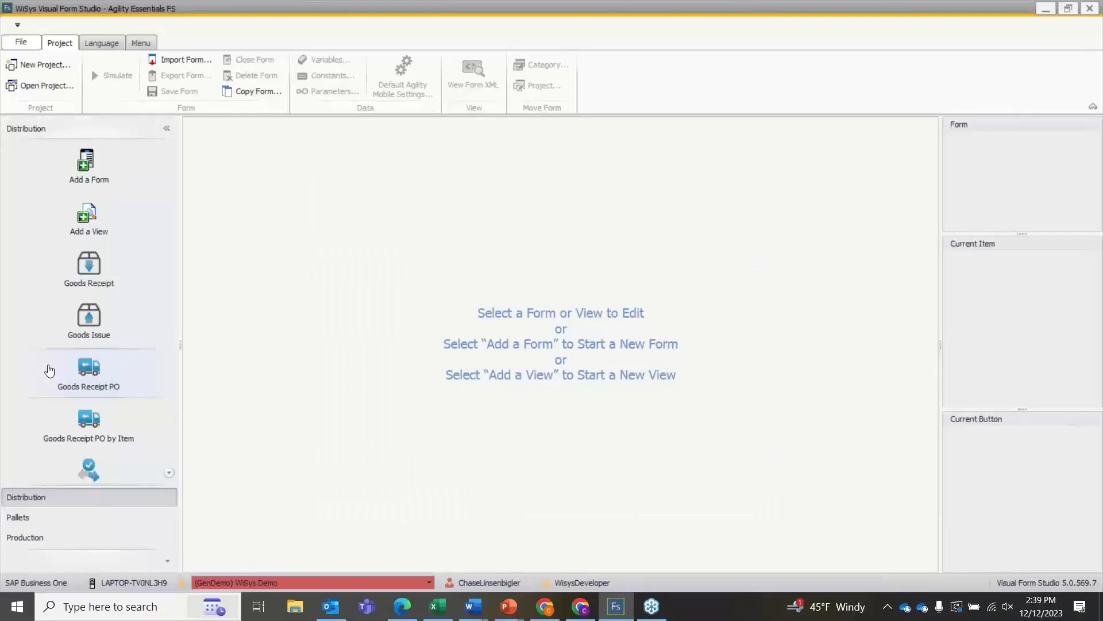
pyautogui.click(98, 280)
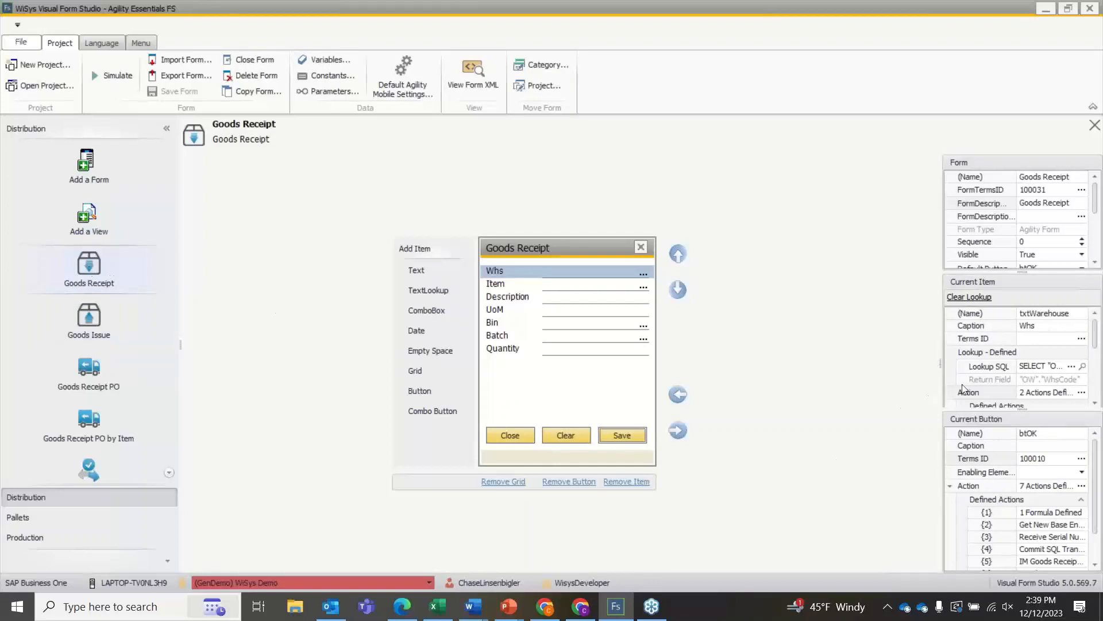
# Set the caption of the Whs item on the Goods Receipt form to Warehouse
pyautogui.click(1035, 327)
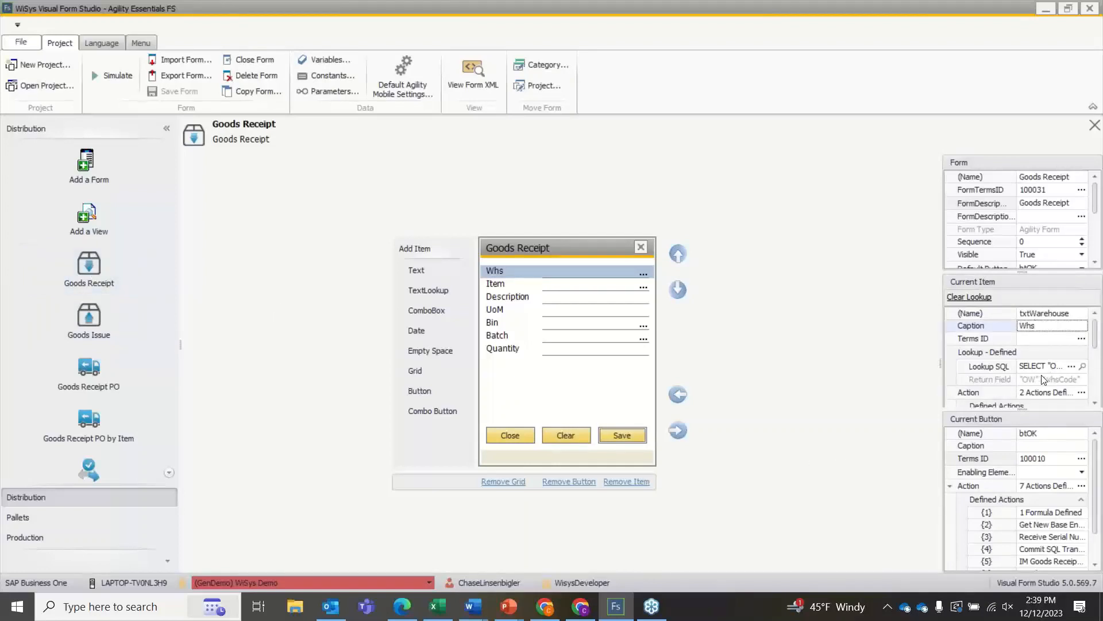
pyautogui.click(1031, 326)
pyautogui.write('are')
pyautogui.press('BackSpace')
pyautogui.press('BackSpace')
pyautogui.press('BackSpace')
pyautogui.press('BackSpace')
pyautogui.write('arehouse')
pyautogui.press('Delete')
pyautogui.press('Tab')
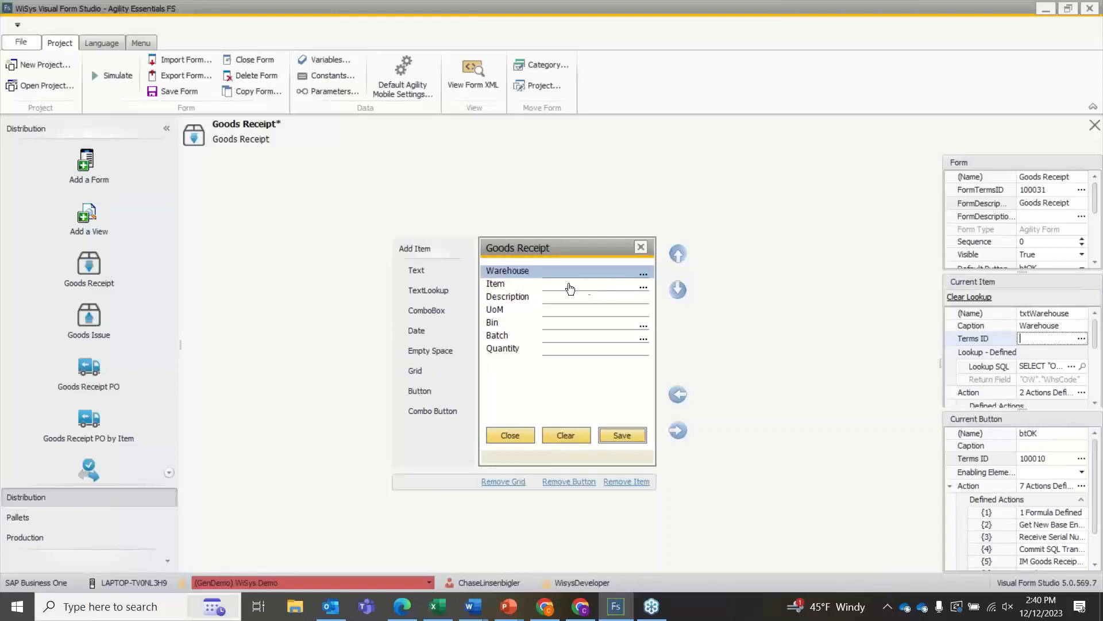
# Change the caption of the warehouse item back to Whs
pyautogui.click(1046, 326)
pyautogui.click(1046, 328)
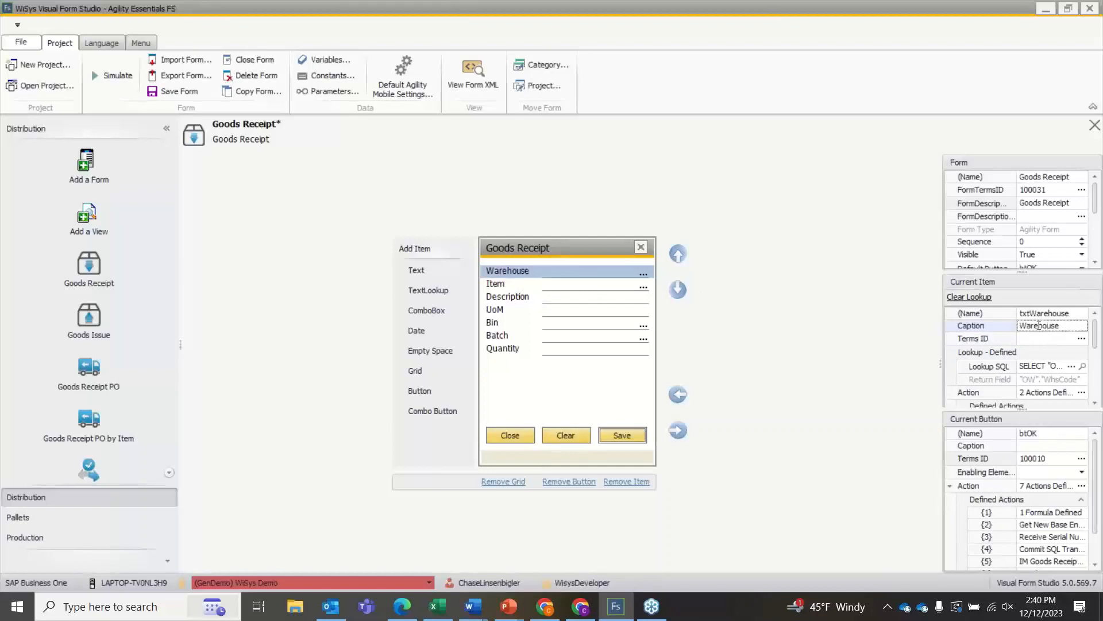
pyautogui.doubleClick(1039, 326)
pyautogui.write('Whs')
# Clear the Terms ID of the Description item and set its caption to Dsc
pyautogui.click(515, 299)
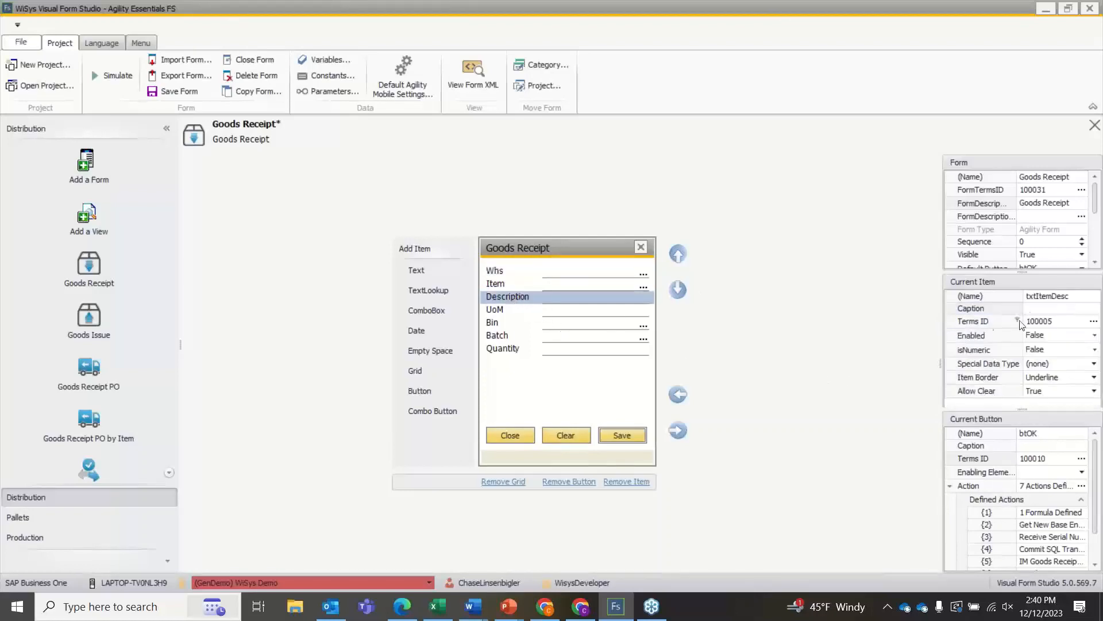
pyautogui.click(1047, 323)
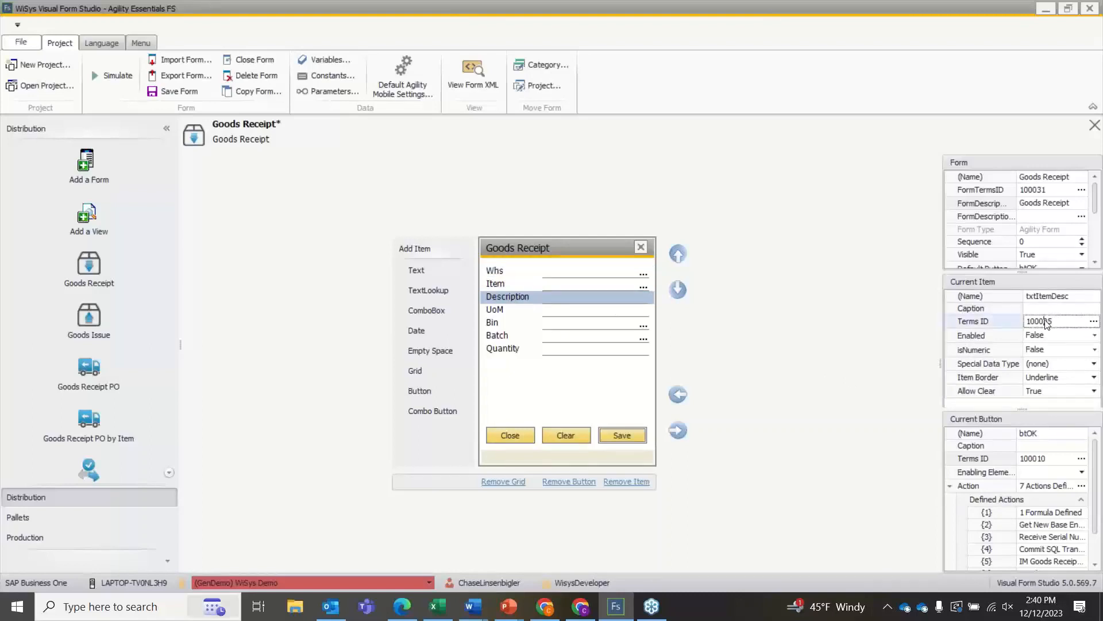
pyautogui.doubleClick(1047, 323)
pyautogui.click(1042, 302)
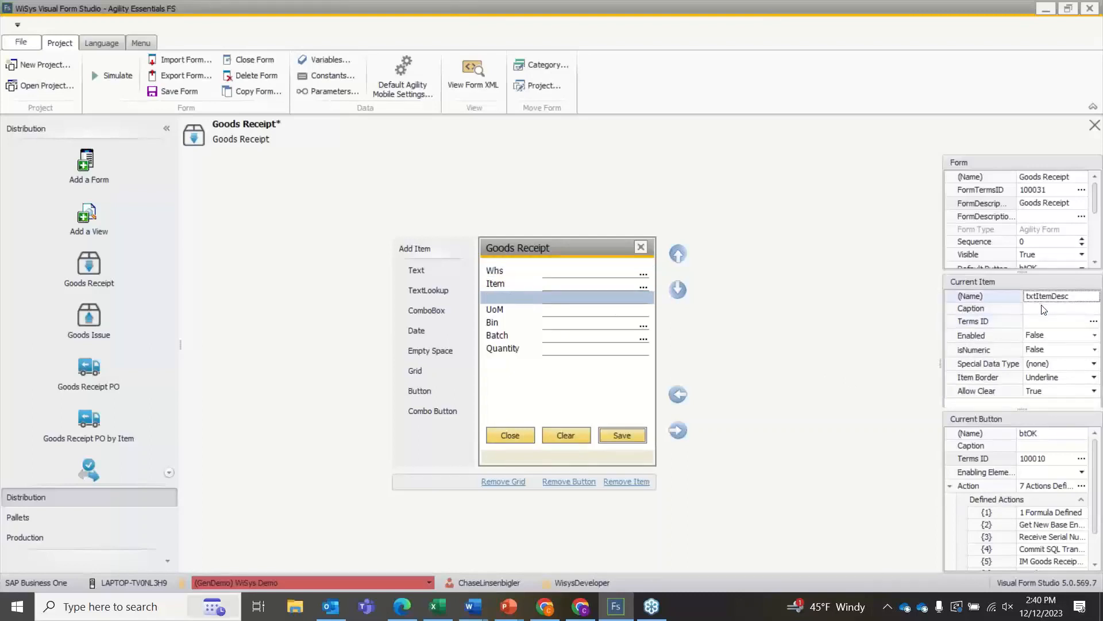
pyautogui.click(1042, 309)
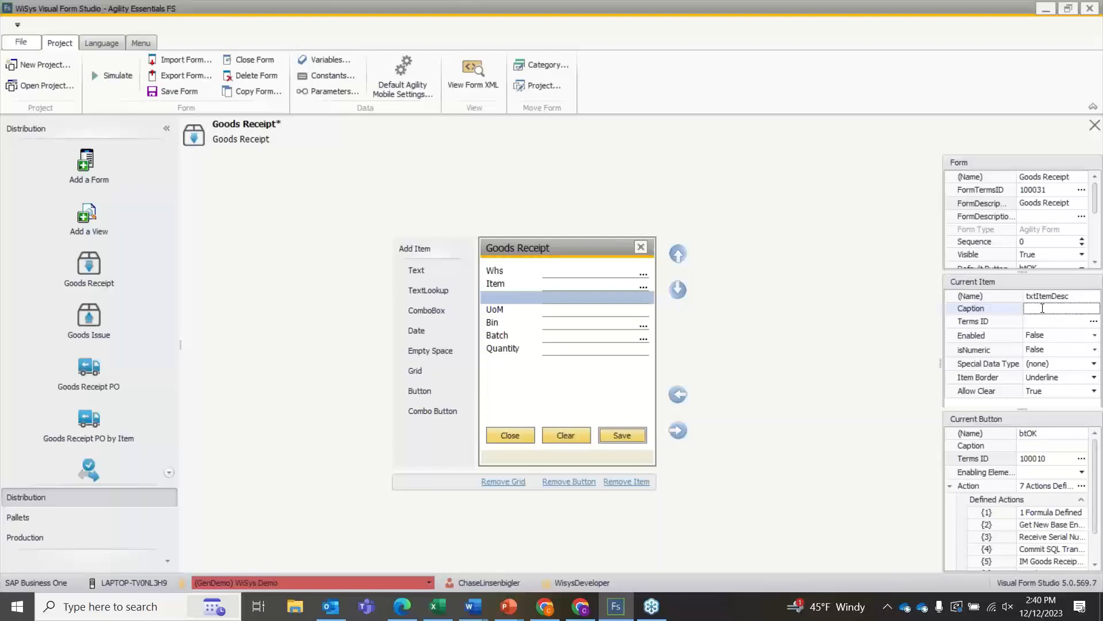
pyautogui.write('Dsc')
pyautogui.press('Tab')
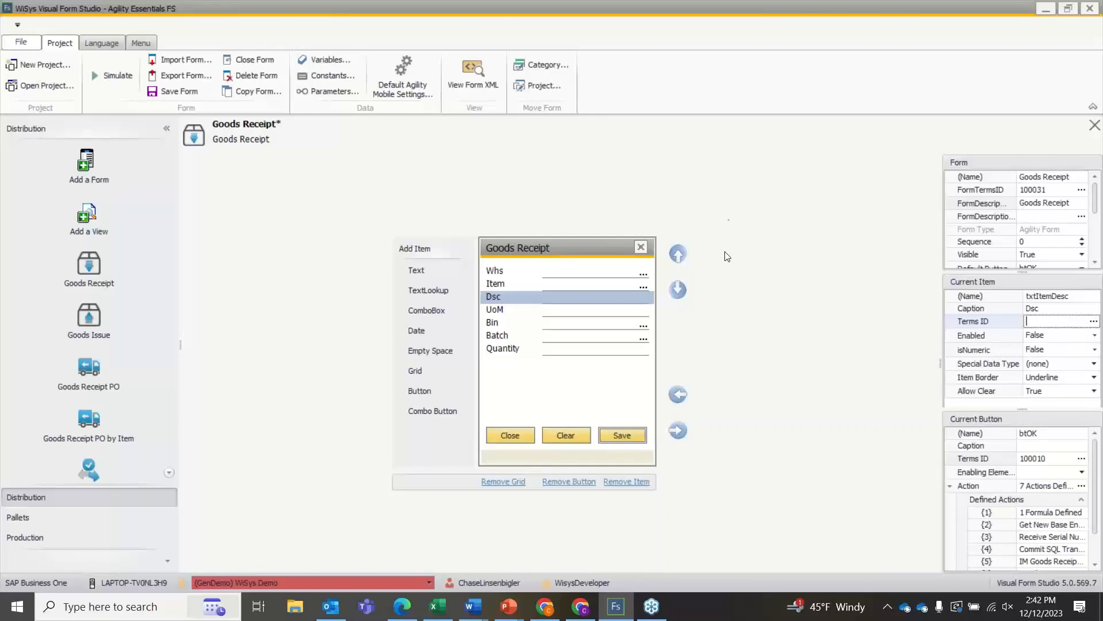
# Create a new project named FS Learning Lab
pyautogui.click(37, 89)
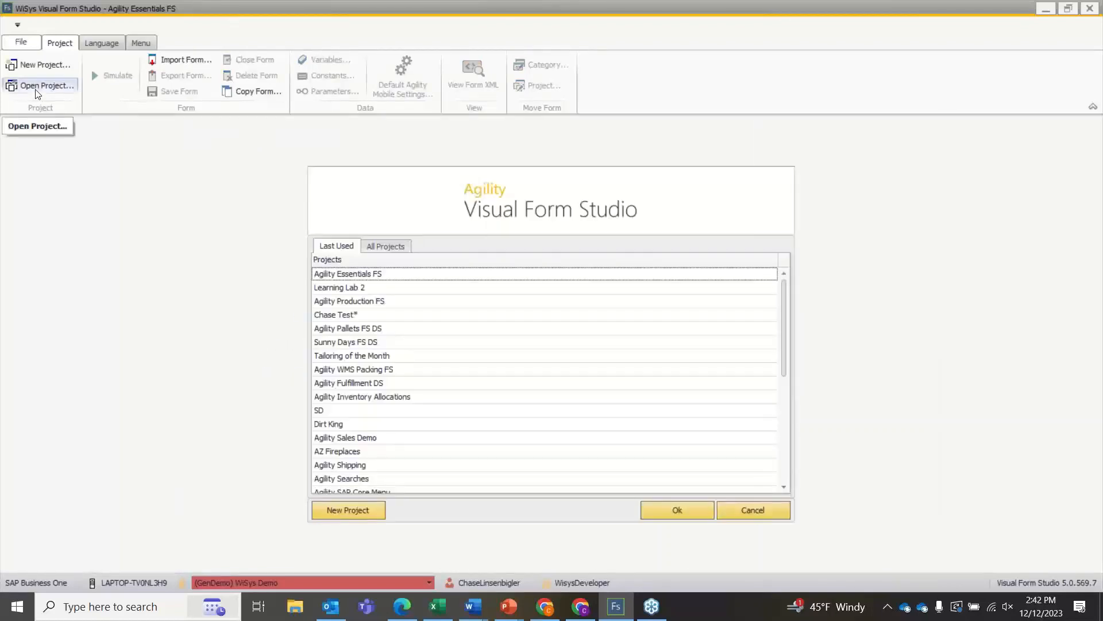
pyautogui.click(357, 514)
pyautogui.click(518, 300)
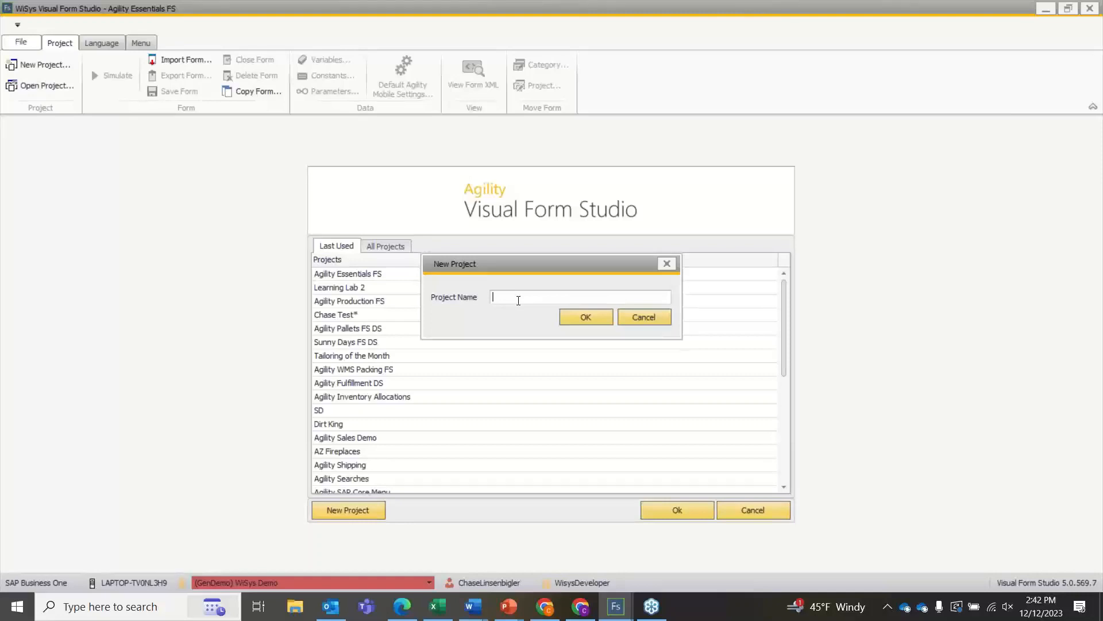
pyautogui.write('FS Learning Lab')
pyautogui.click(585, 318)
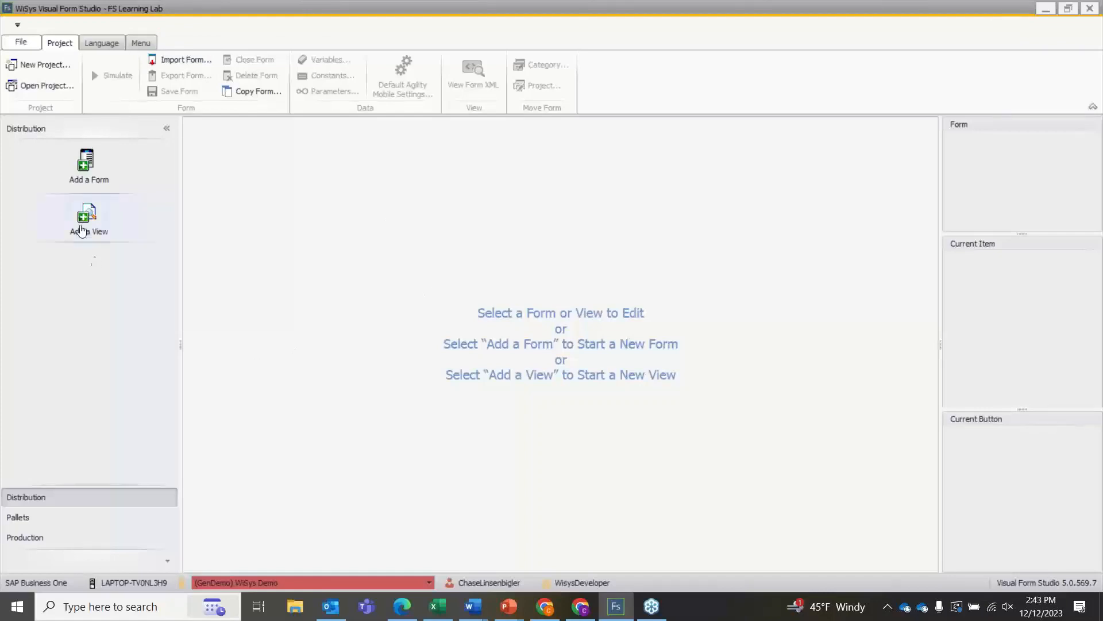
# Look through the Pallets, Production and Distribution categories of the new project
pyautogui.click(46, 517)
pyautogui.click(52, 536)
pyautogui.click(45, 517)
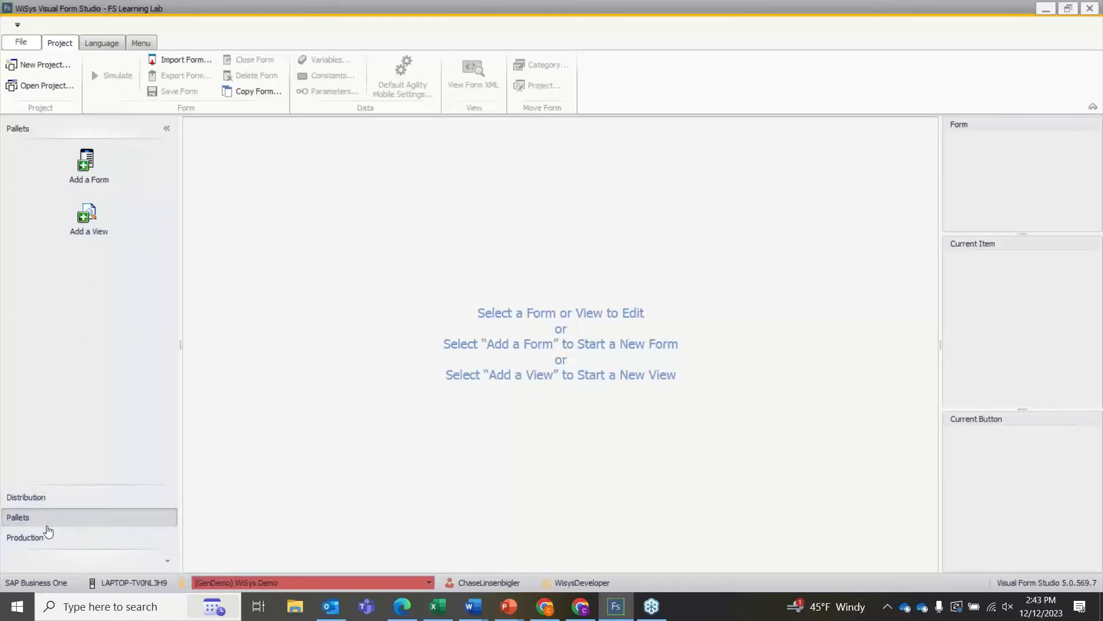
pyautogui.click(45, 534)
pyautogui.click(56, 497)
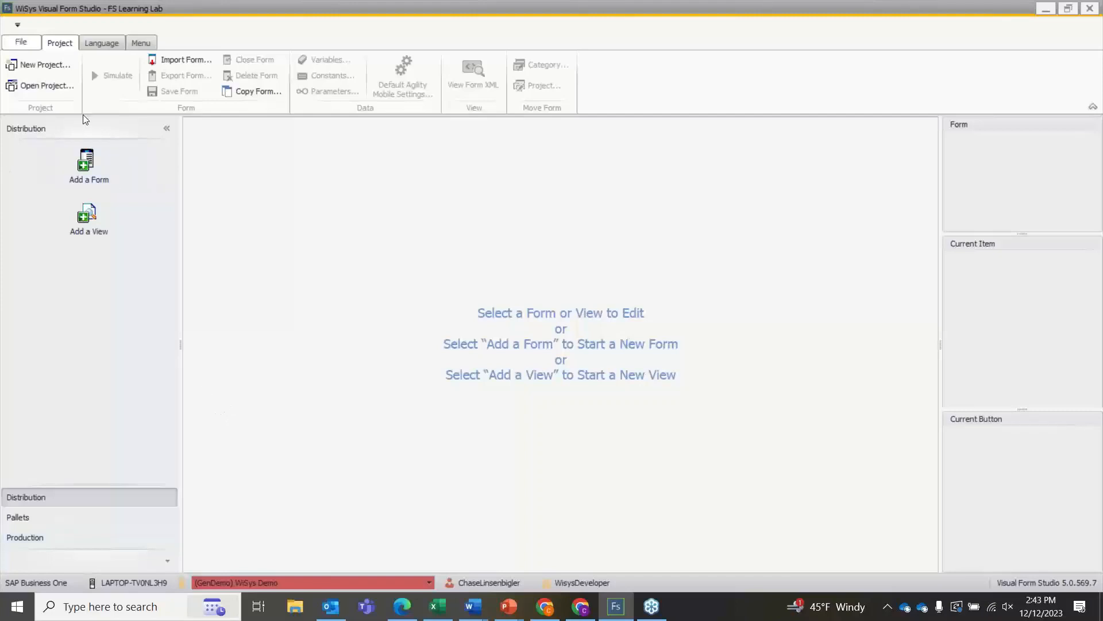
# Reopen the Agility Essentials FS project and examine the forms in its Production, Pallets and Distribution categories
pyautogui.click(24, 85)
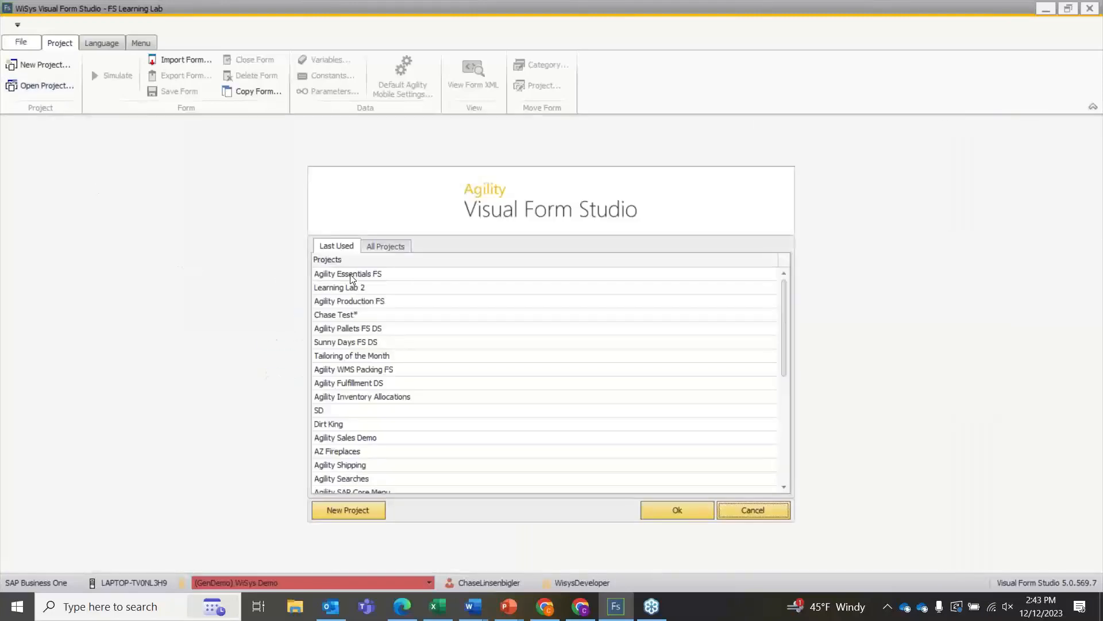
pyautogui.doubleClick(352, 273)
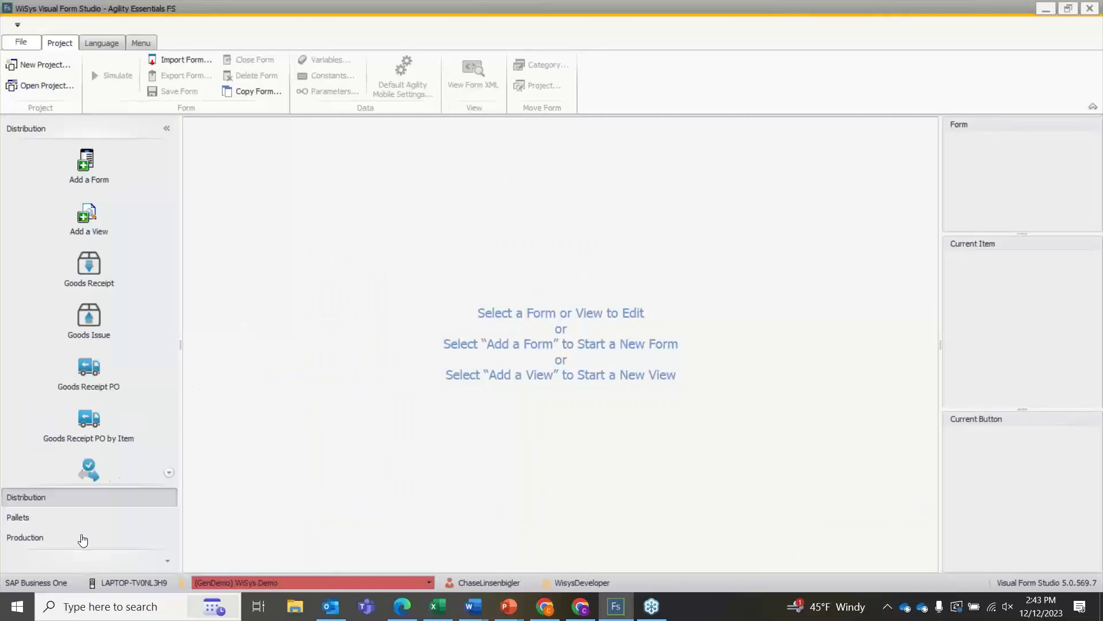
pyautogui.click(72, 539)
pyautogui.click(57, 518)
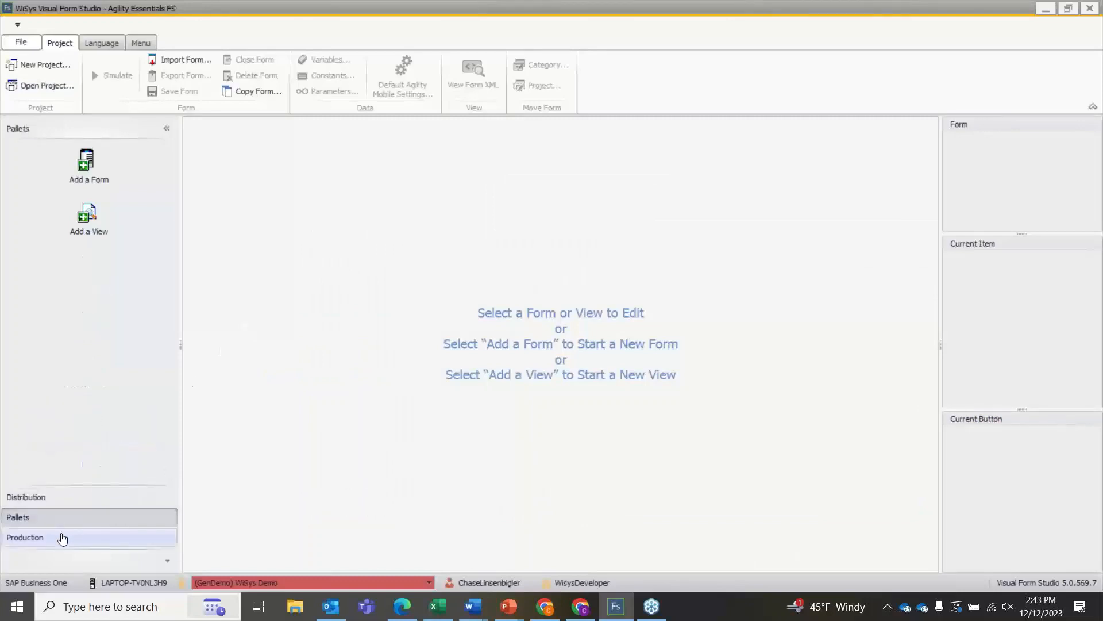
pyautogui.click(60, 536)
pyautogui.click(58, 518)
pyautogui.click(65, 537)
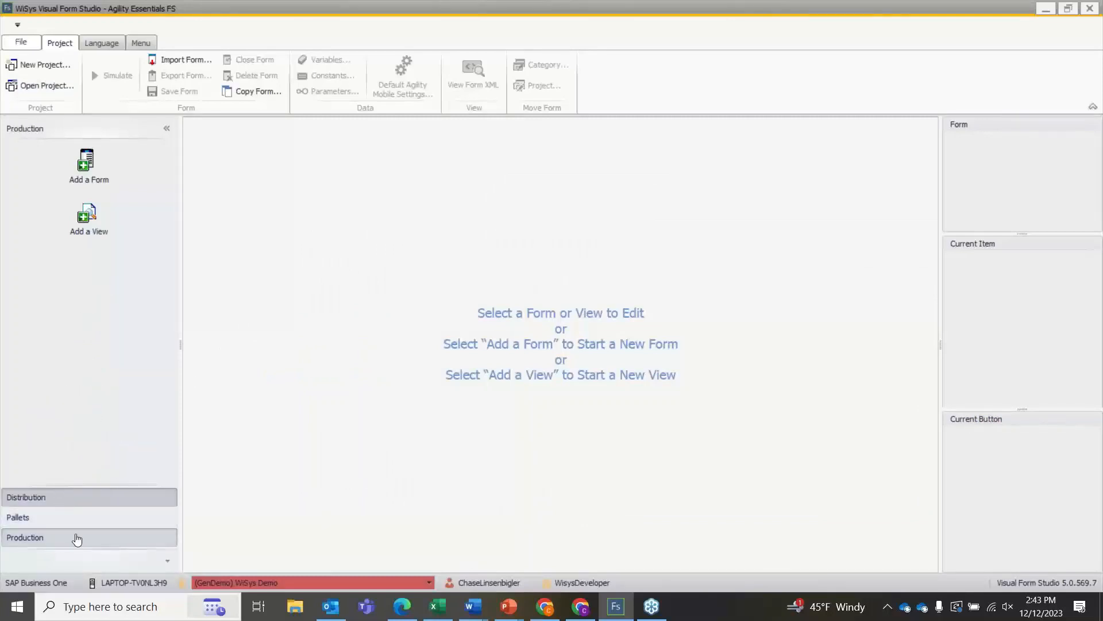
pyautogui.click(81, 498)
pyautogui.scroll(-2, 100, 292)
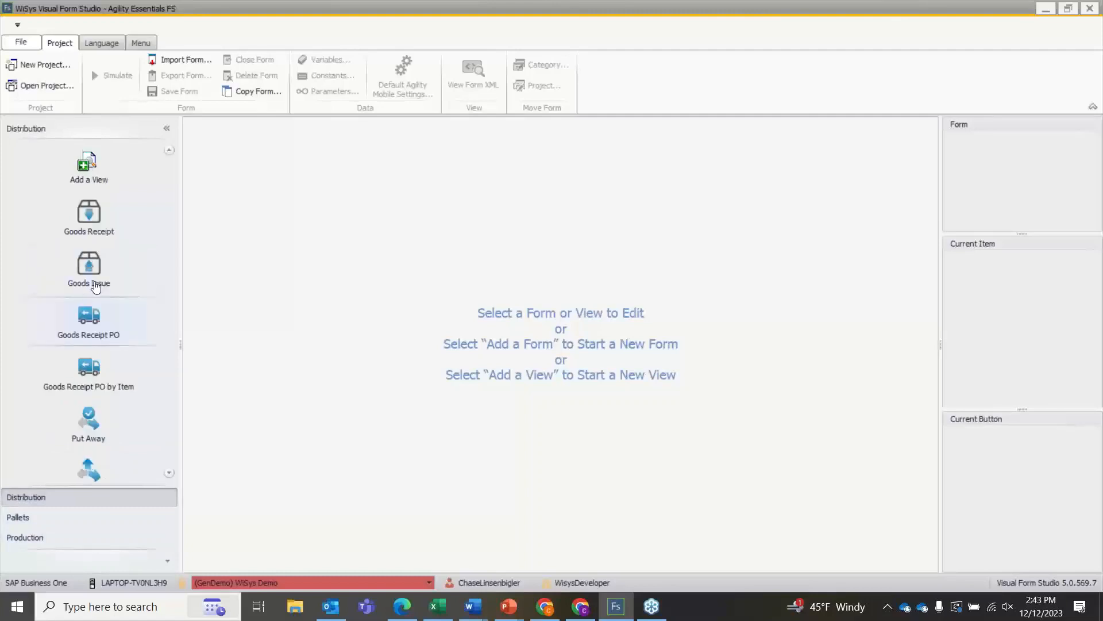
pyautogui.scroll(-3, 95, 293)
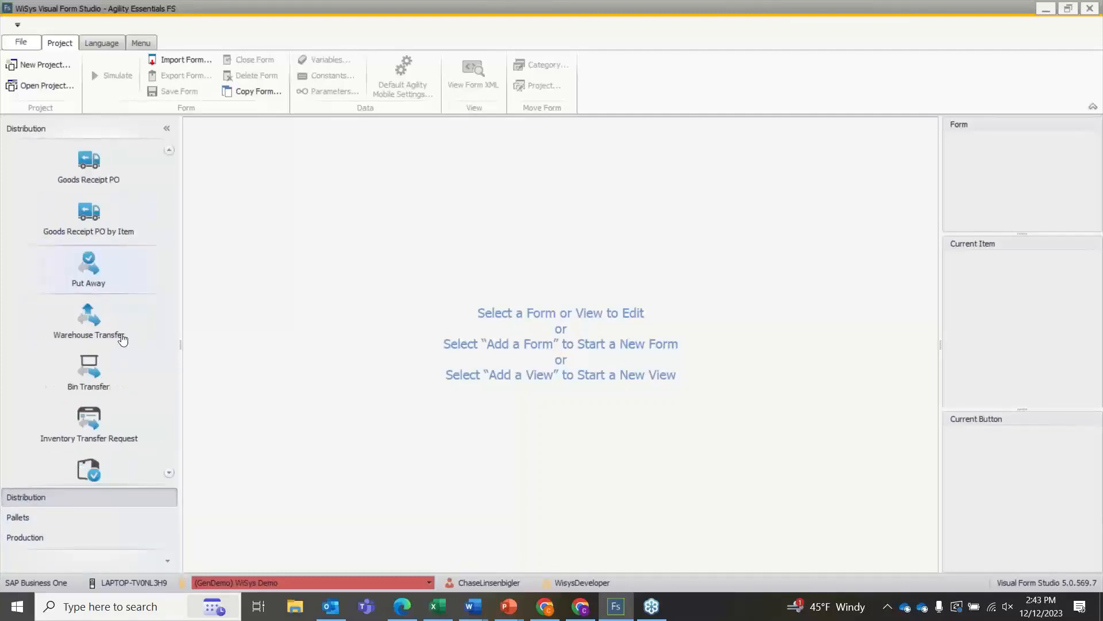
# Open the FS Learning Lab project from the list of all projects
pyautogui.click(46, 88)
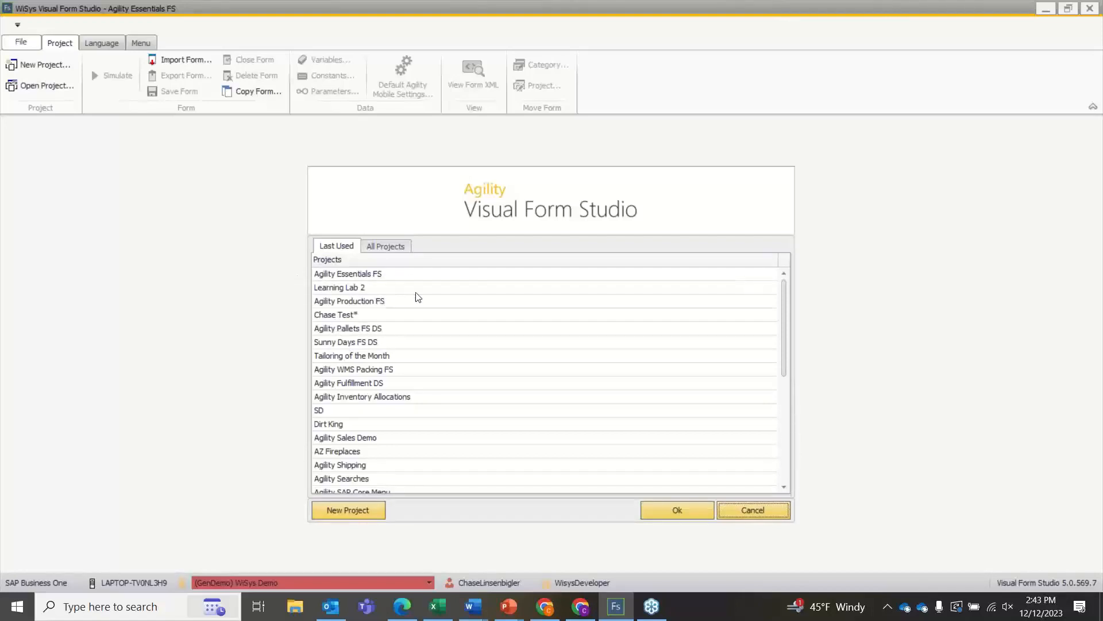
pyautogui.click(384, 246)
pyautogui.scroll(-7, 517, 345)
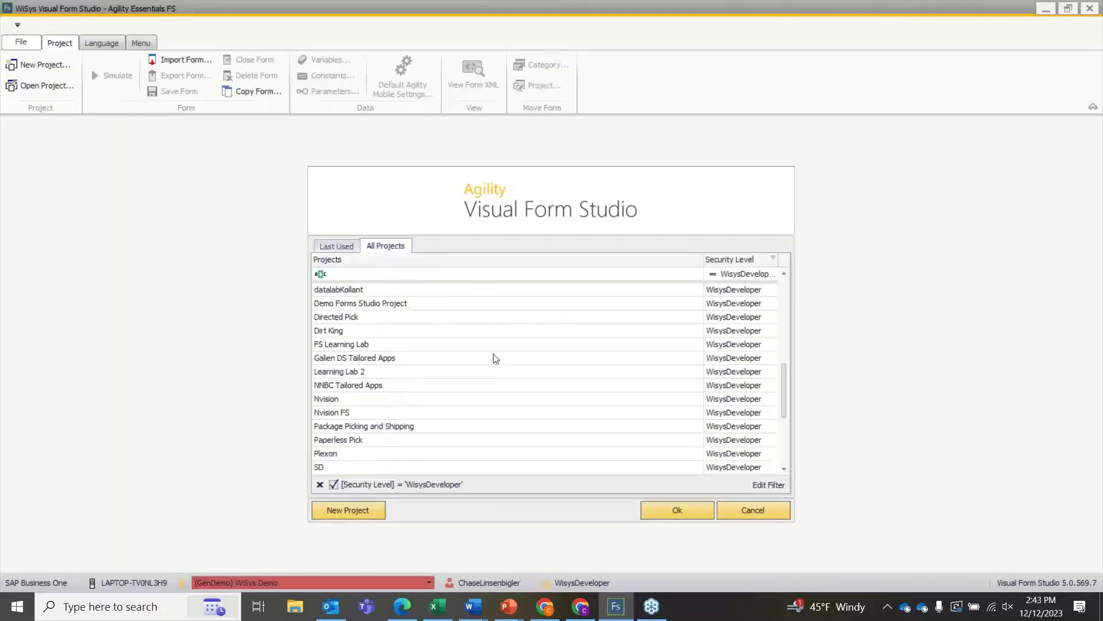
pyautogui.scroll(2, 425, 370)
pyautogui.scroll(-1, 407, 374)
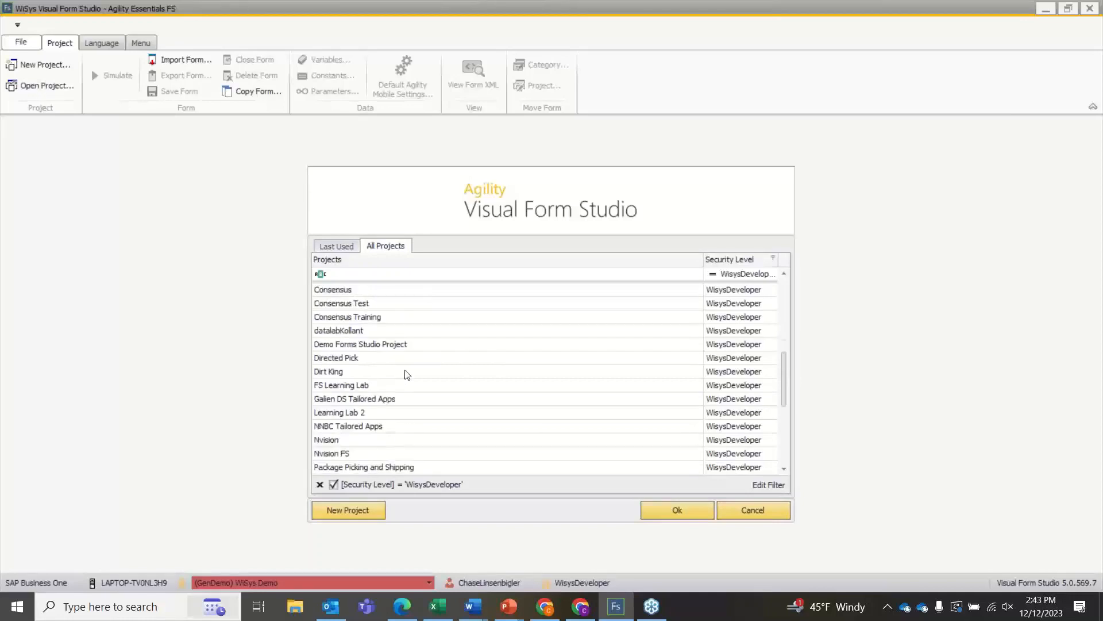
pyautogui.doubleClick(353, 387)
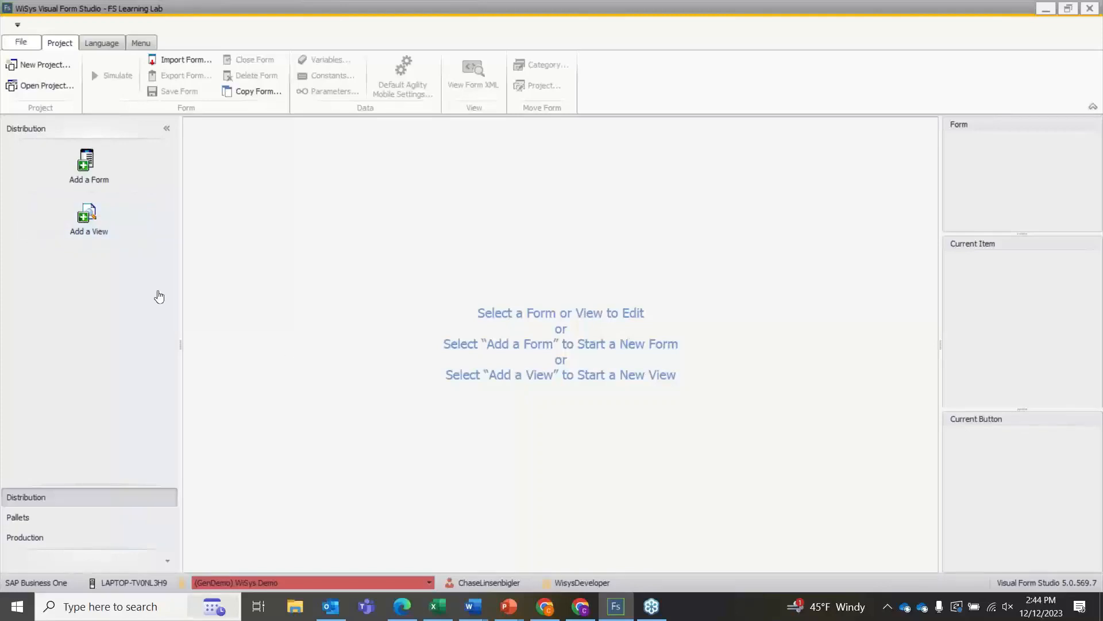
# Add a view to the Distribution category, discard it without saving, and add a blank form instead
pyautogui.click(87, 217)
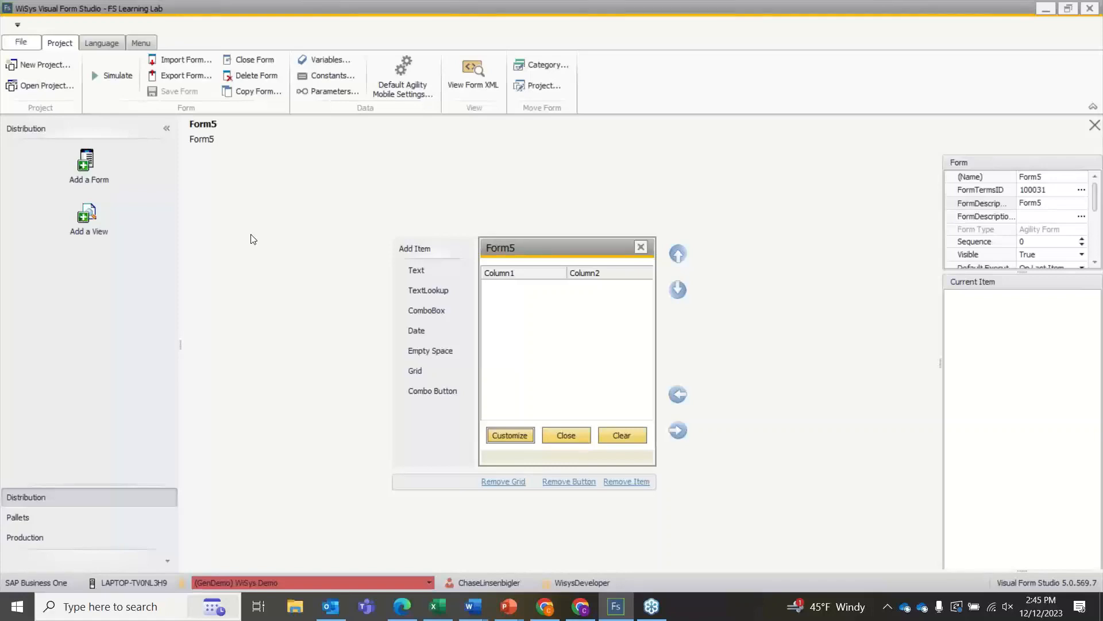
pyautogui.click(86, 166)
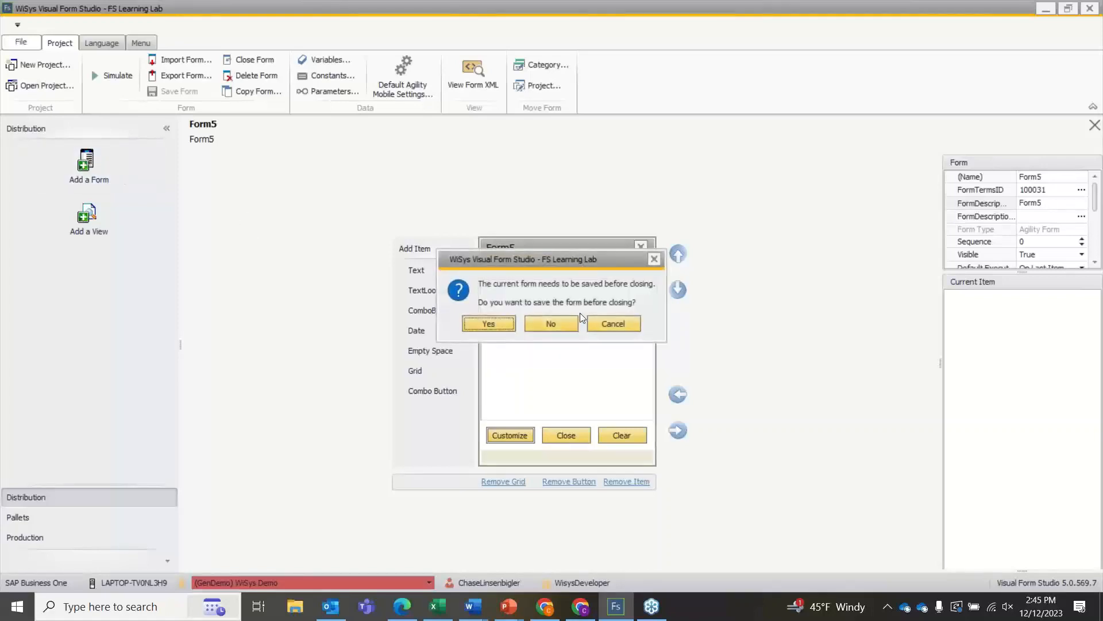
pyautogui.click(555, 325)
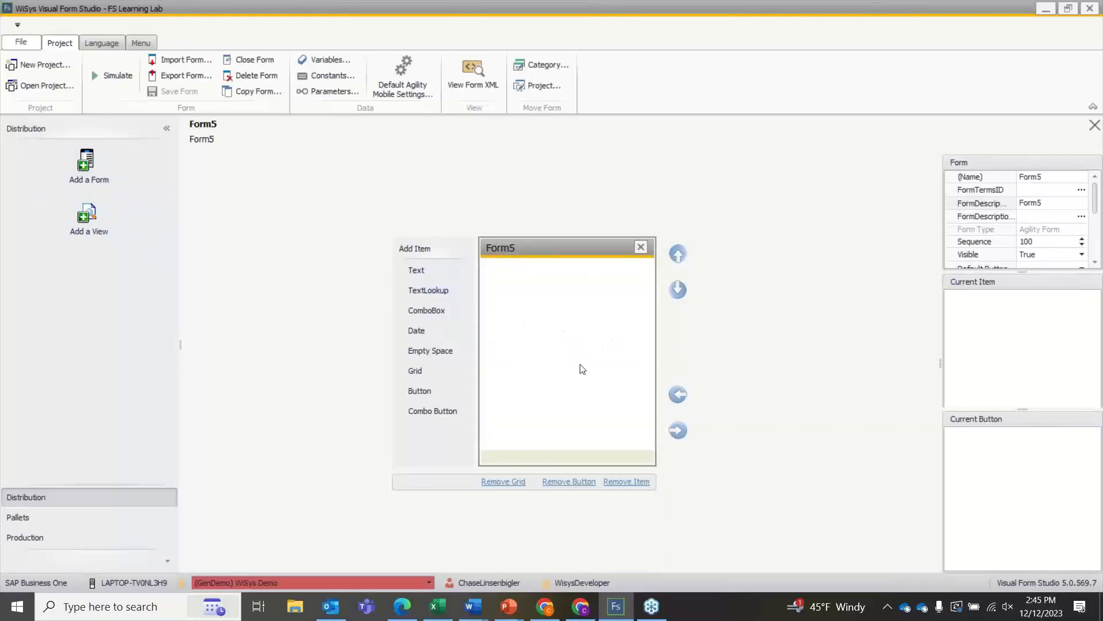
# Add one Text item and three TextLookup items to the blank form
pyautogui.click(424, 271)
pyautogui.click(428, 290)
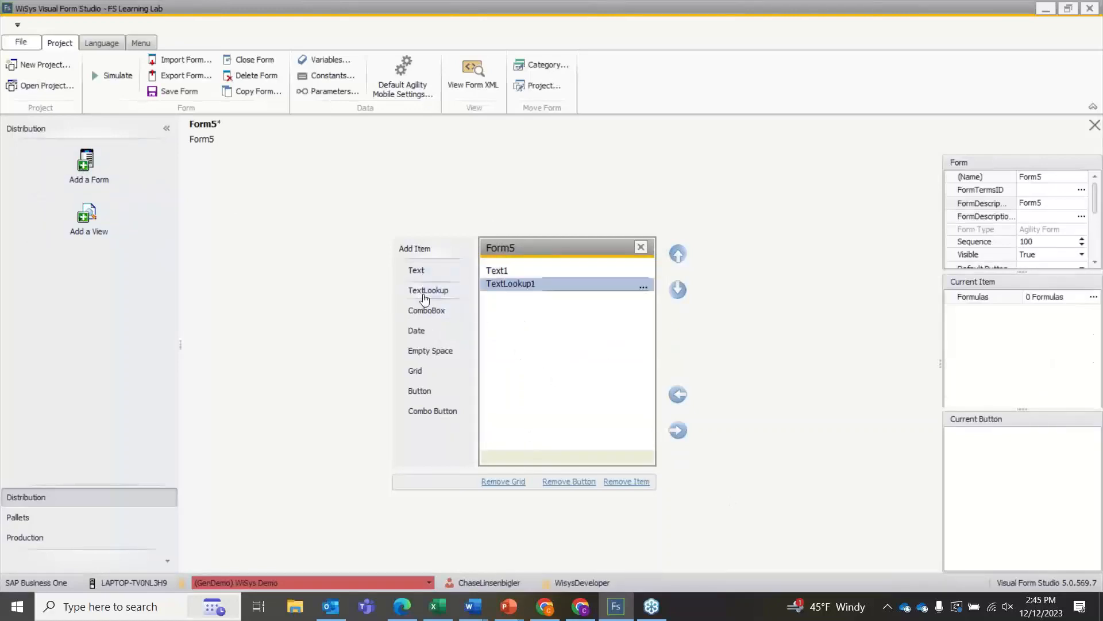
pyautogui.click(428, 290)
pyautogui.click(428, 291)
# Add three buttons to the form and remove the two most recently added ones
pyautogui.click(431, 397)
pyautogui.click(432, 397)
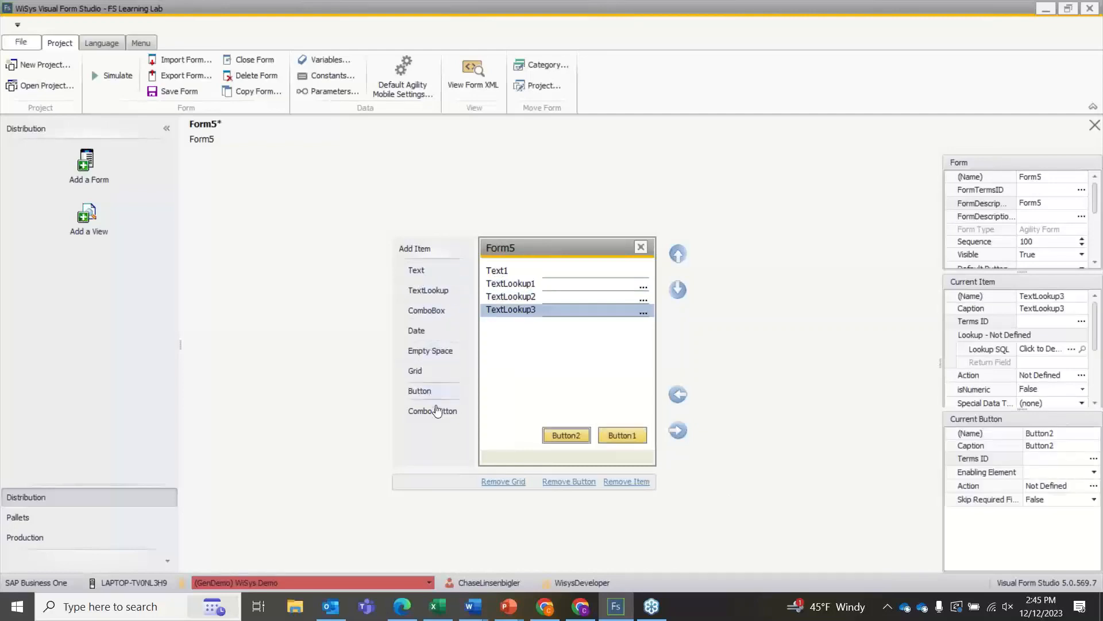
pyautogui.click(434, 391)
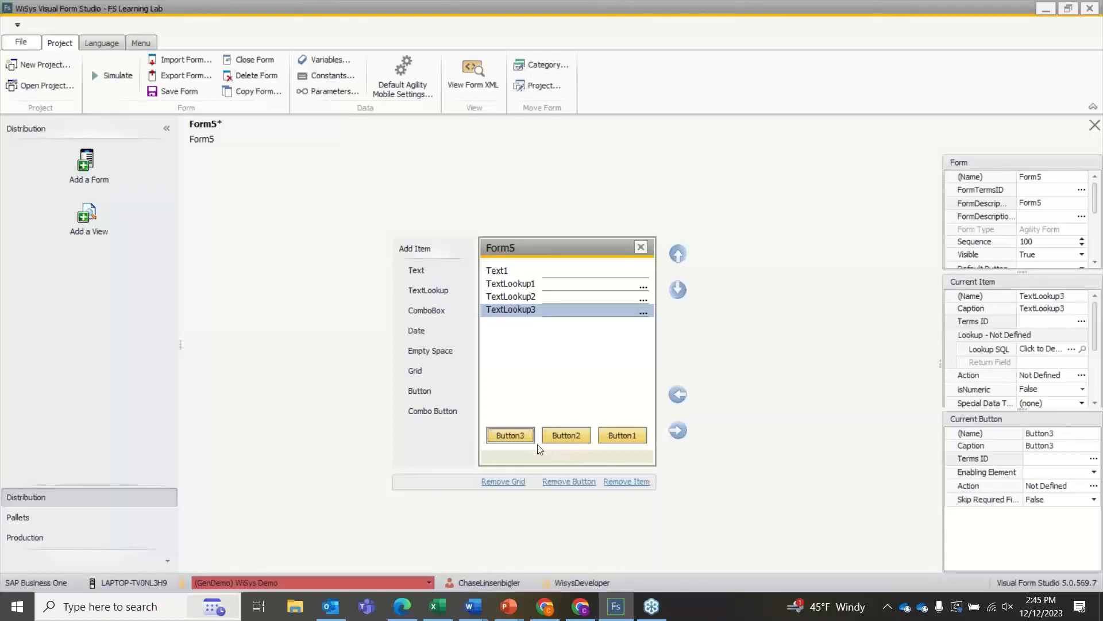
pyautogui.click(577, 487)
pyautogui.click(577, 486)
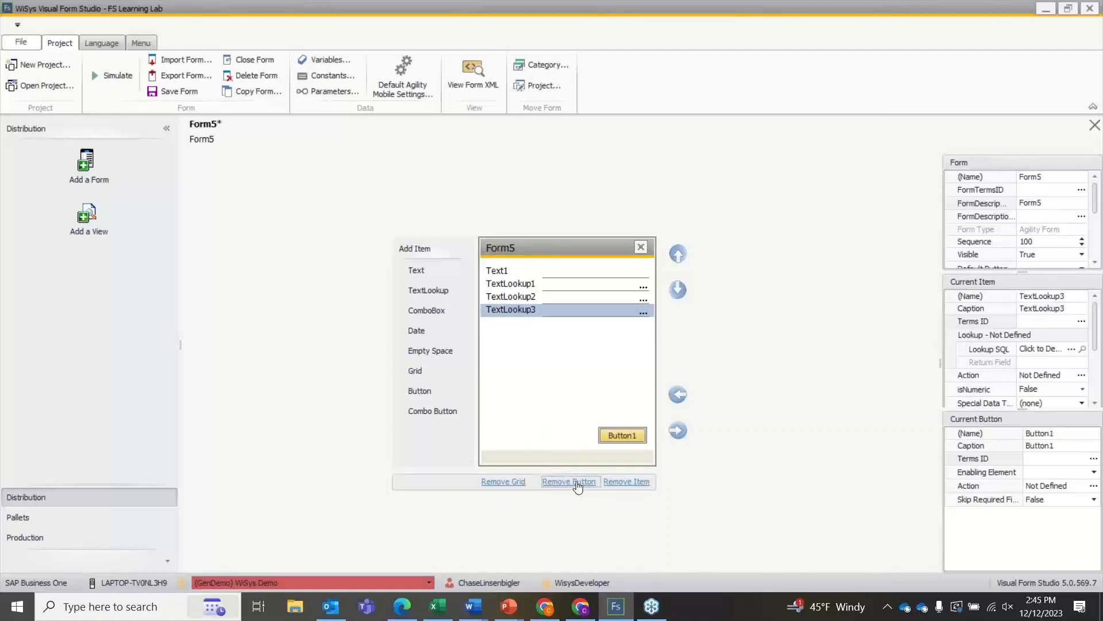
# Remove the remaining button and all Text and TextLookup items from the blank form
pyautogui.click(575, 483)
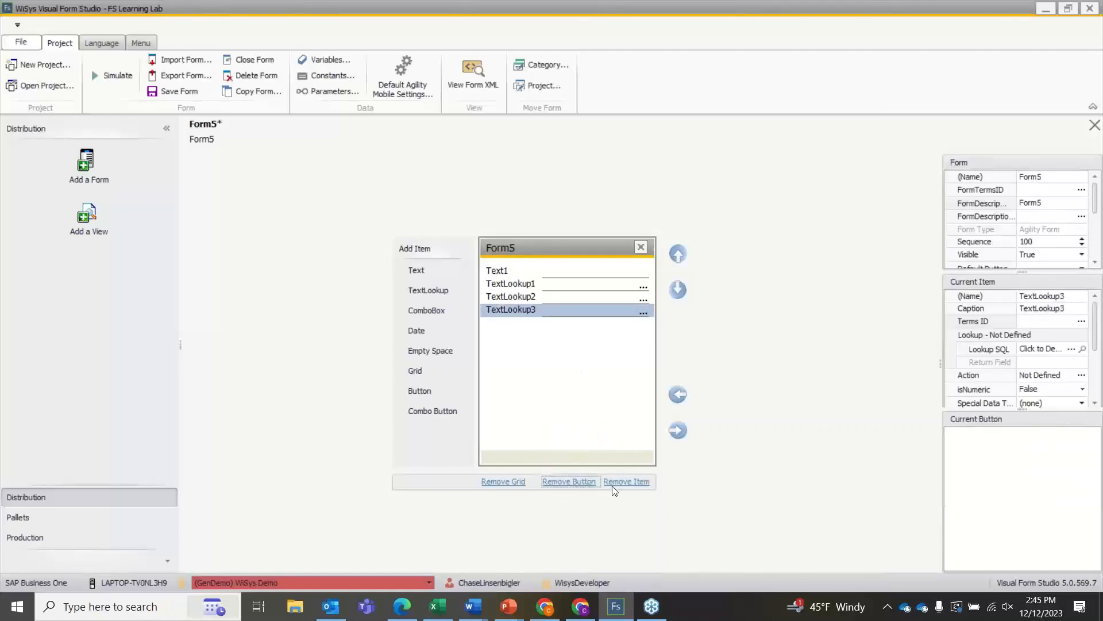
pyautogui.click(619, 484)
pyautogui.click(619, 484)
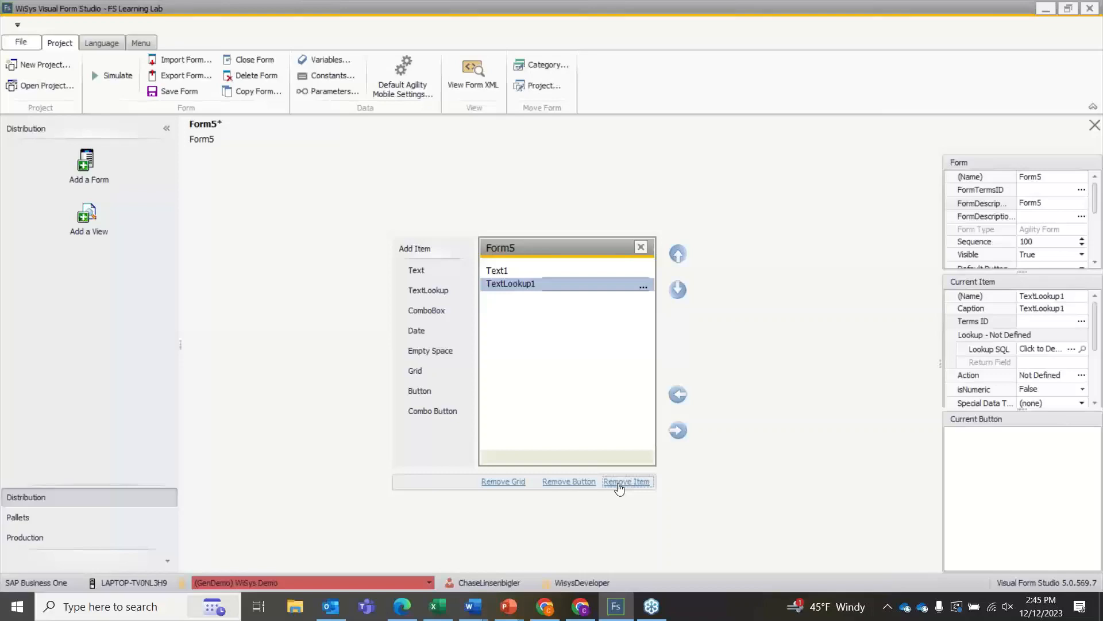
pyautogui.click(619, 484)
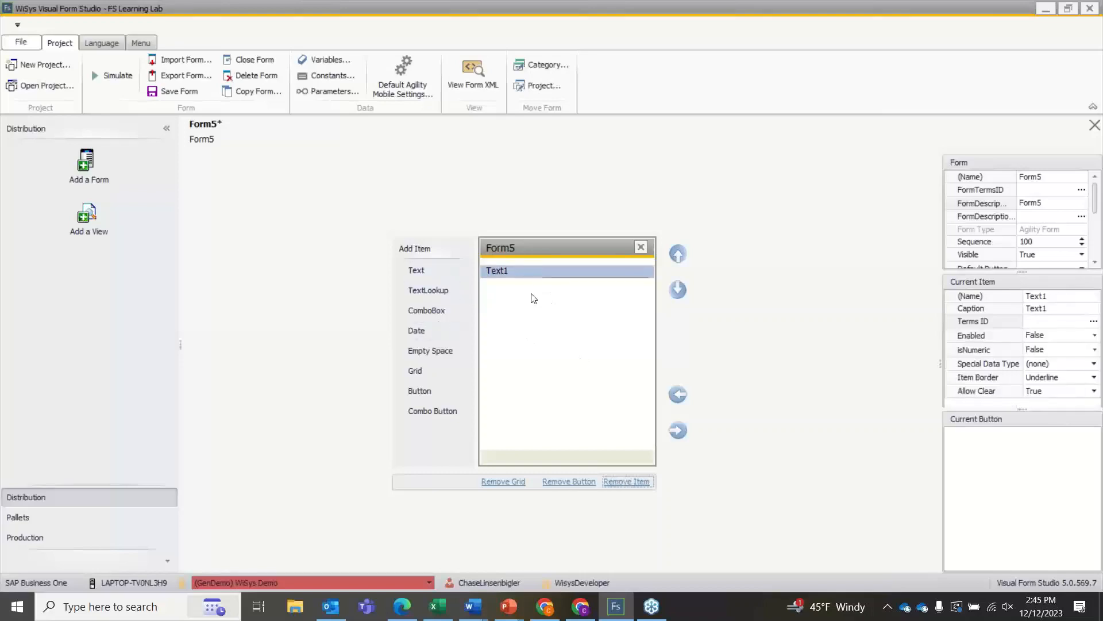
pyautogui.click(622, 486)
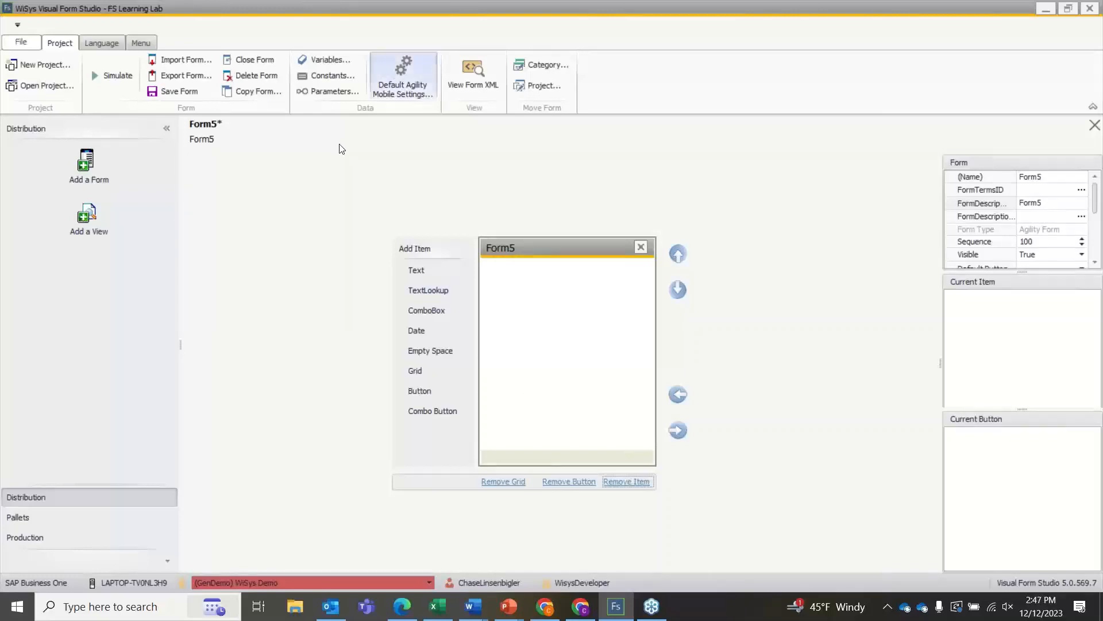
# Start a form copy and browse the available source forms by project, widening the Project column
pyautogui.click(248, 97)
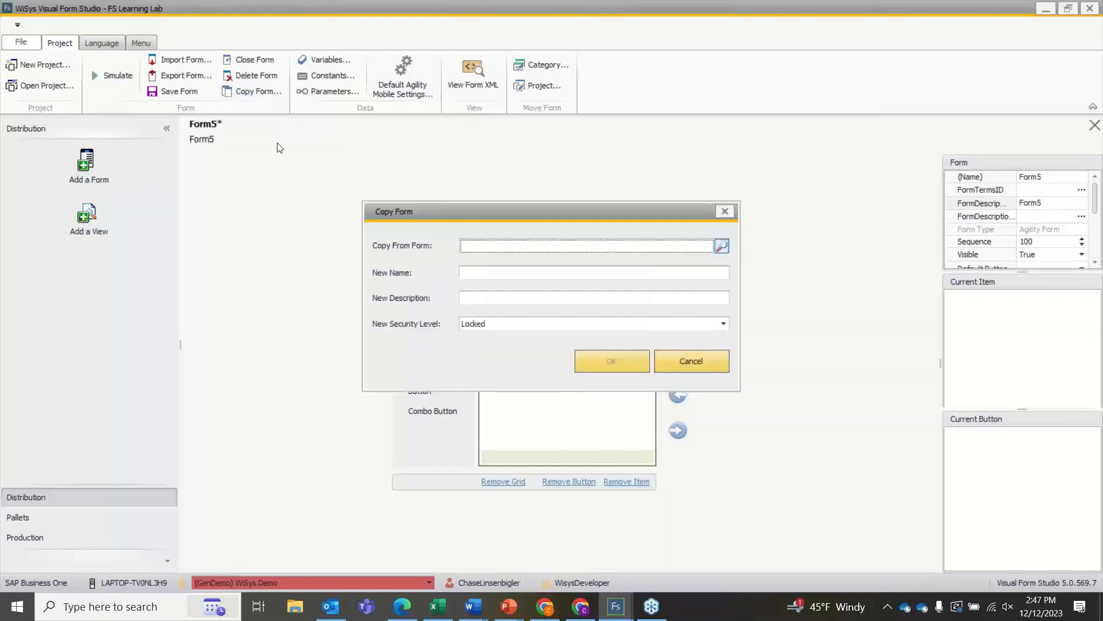
pyautogui.click(722, 245)
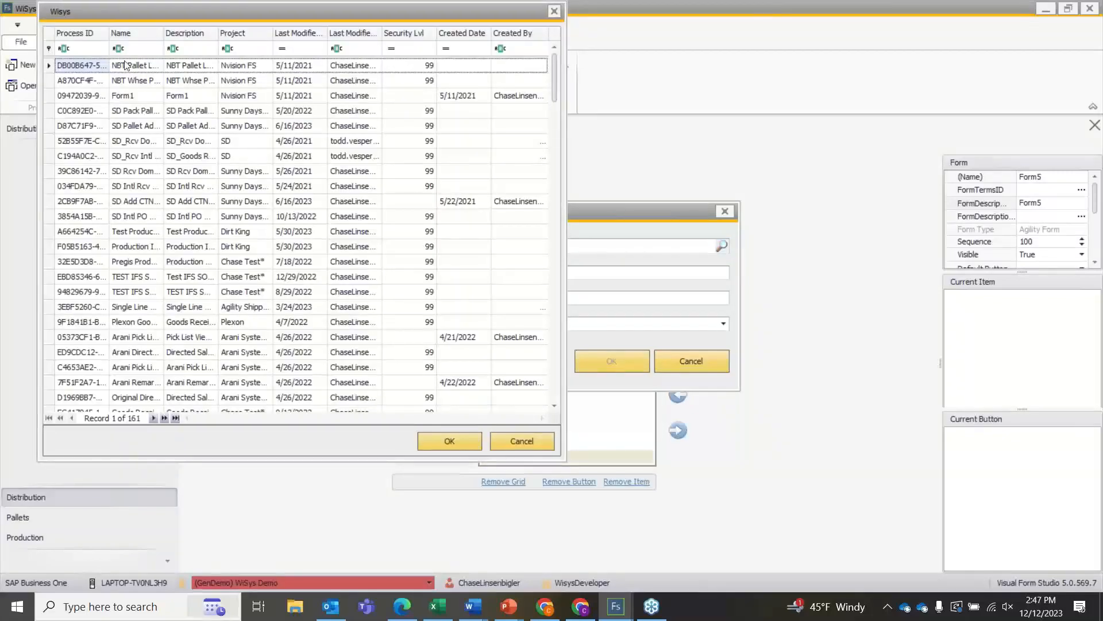
pyautogui.scroll(-15, 186, 89)
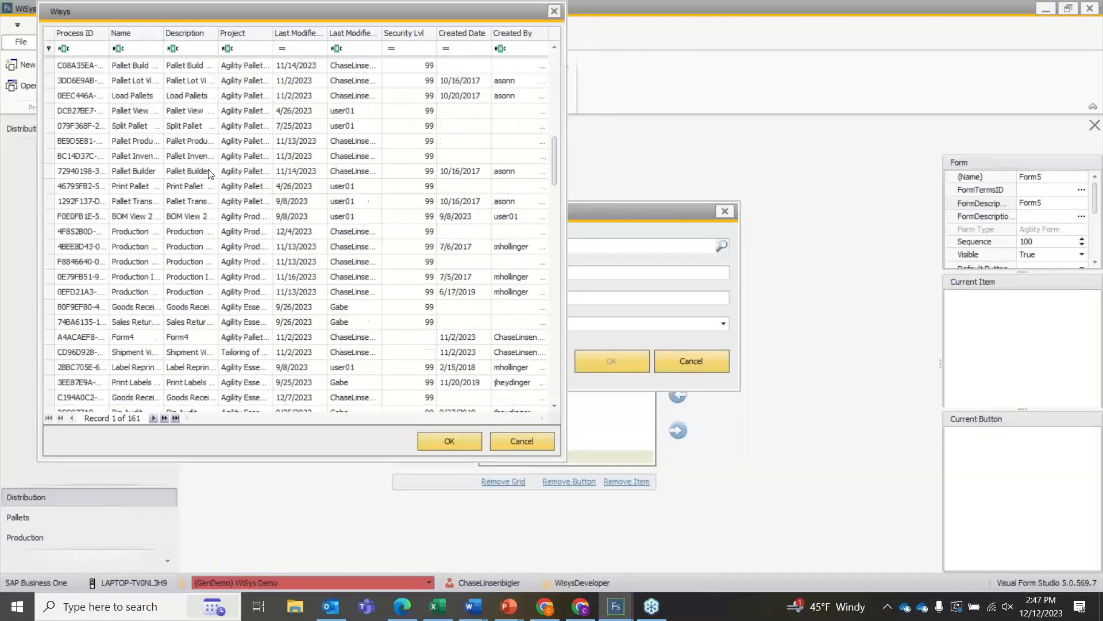
pyautogui.scroll(-1, 207, 180)
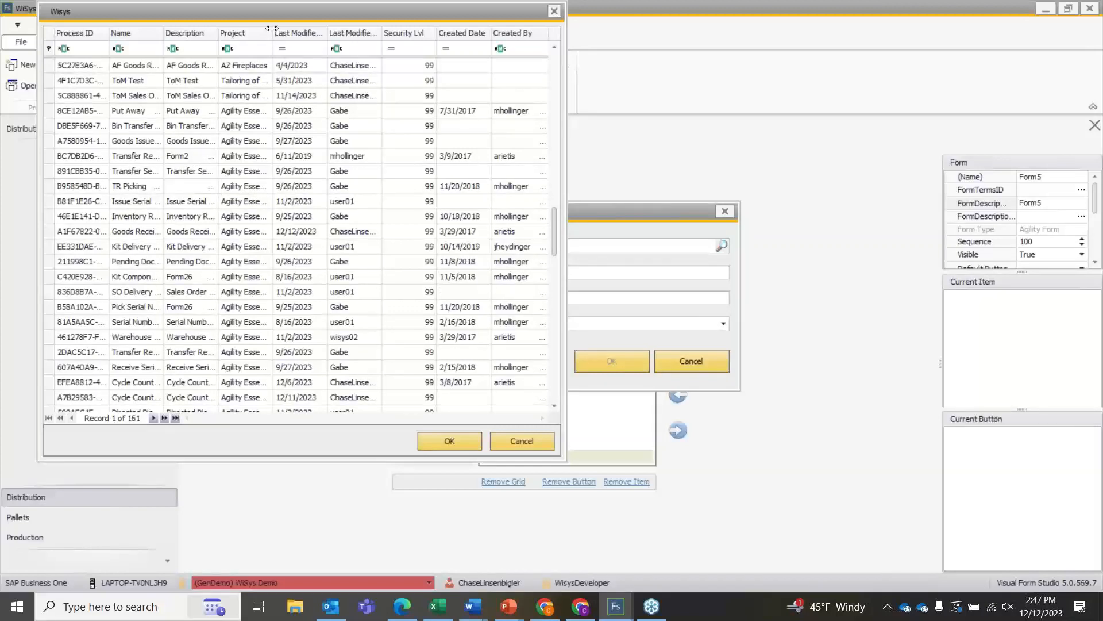
pyautogui.moveTo(273, 33); pyautogui.dragTo(405, 33)
pyautogui.scroll(-1, 254, 88)
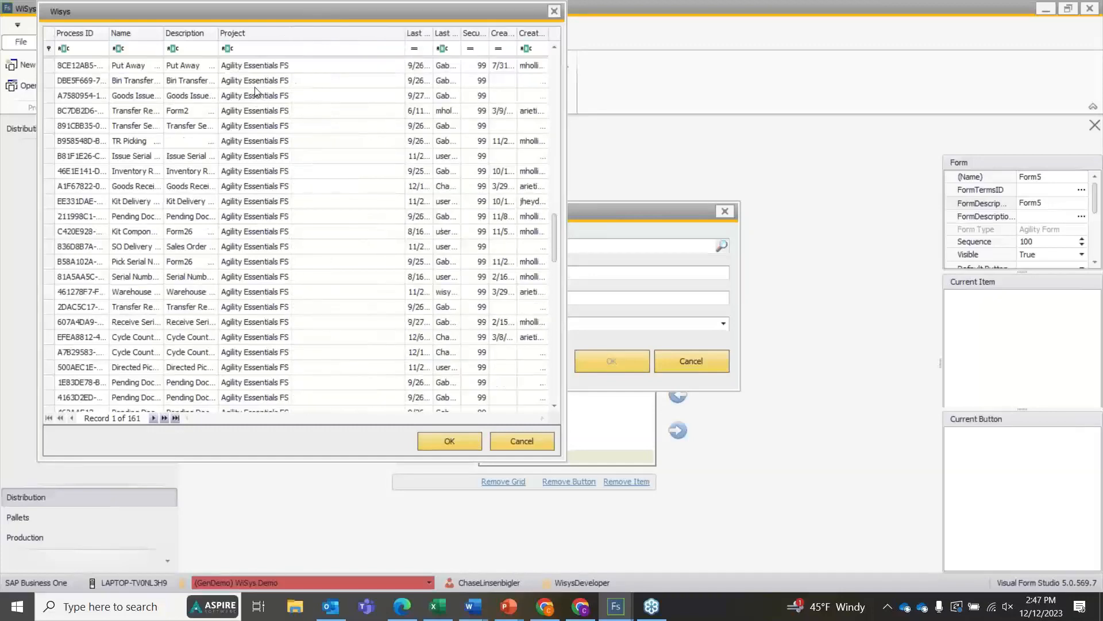
pyautogui.scroll(1, 261, 92)
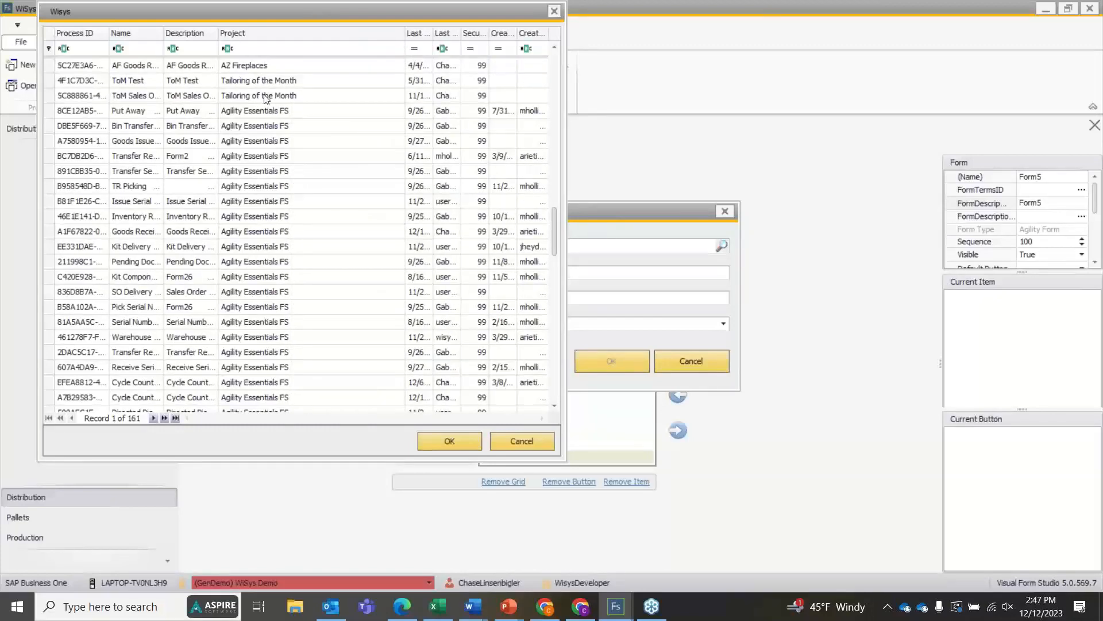
pyautogui.scroll(-10, 248, 155)
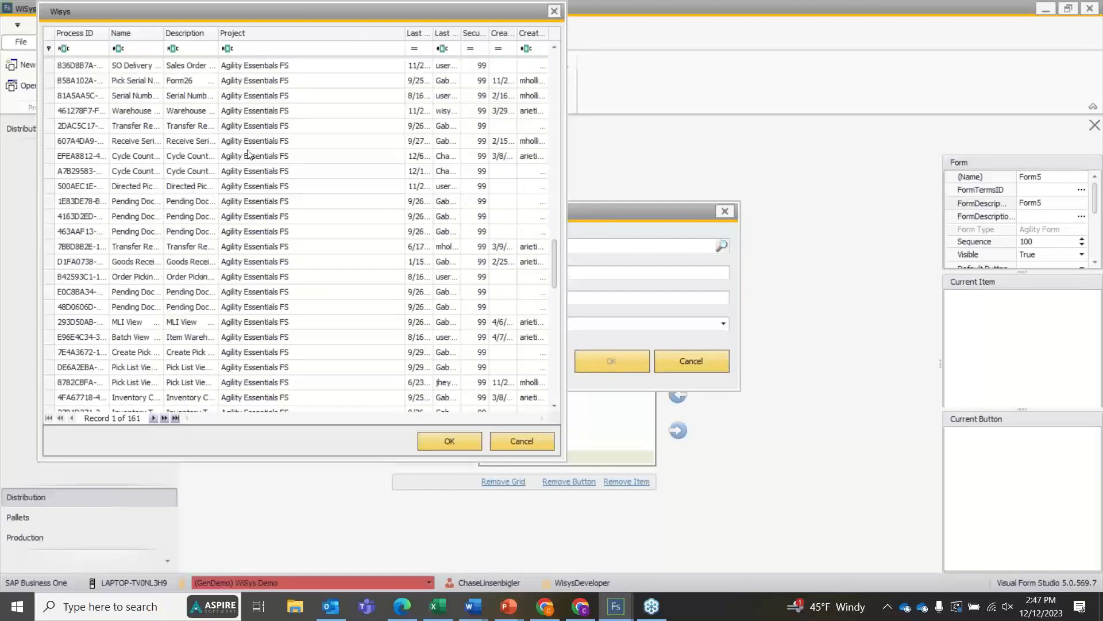
pyautogui.click(251, 231)
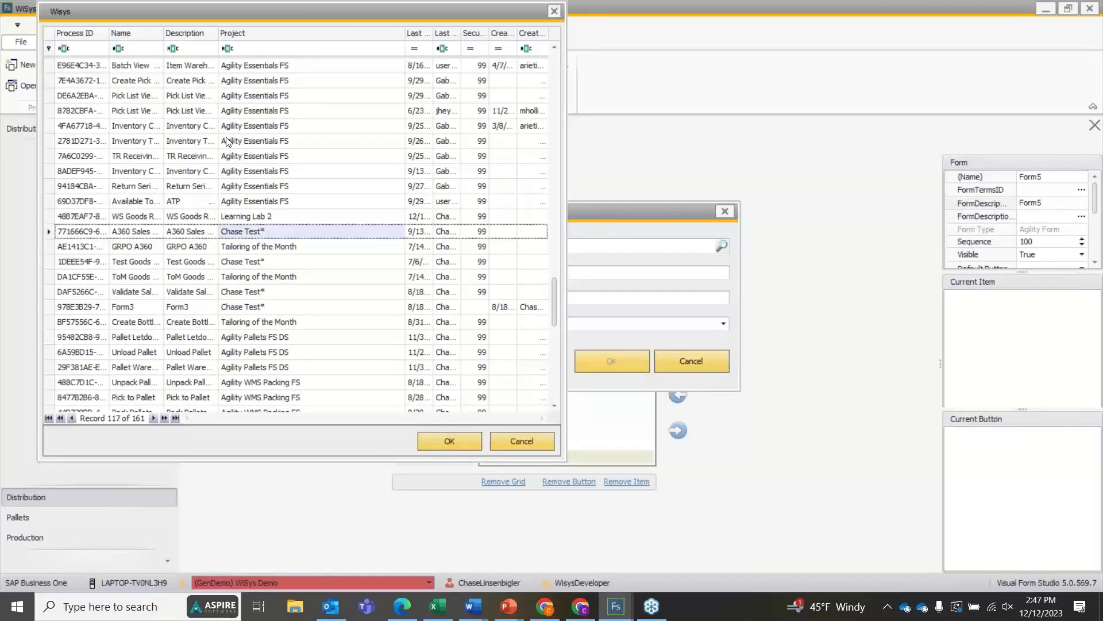
pyautogui.scroll(4, 227, 144)
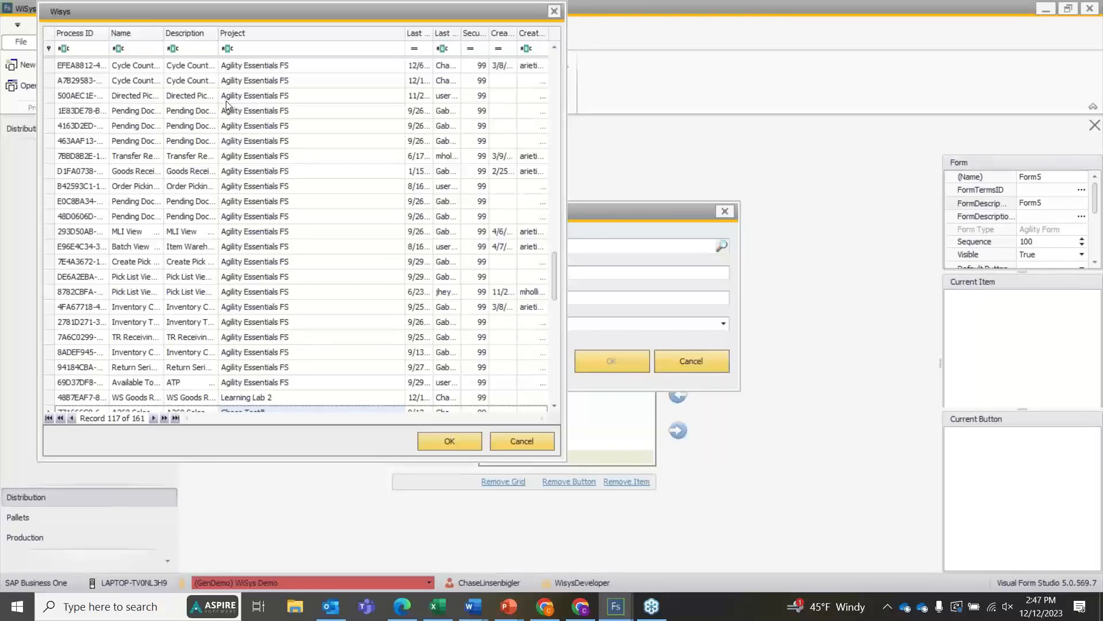
# Filter the form names by "goods rec" and choose Goods Receipt from Agility Essentials FS as the copy source
pyautogui.click(125, 48)
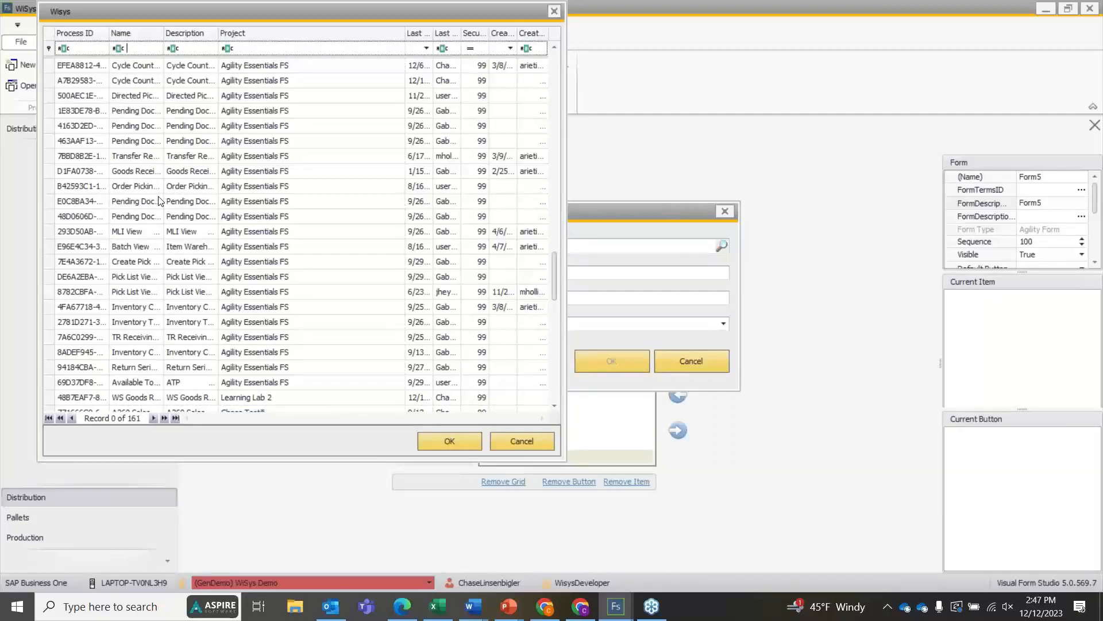
pyautogui.write('goods ')
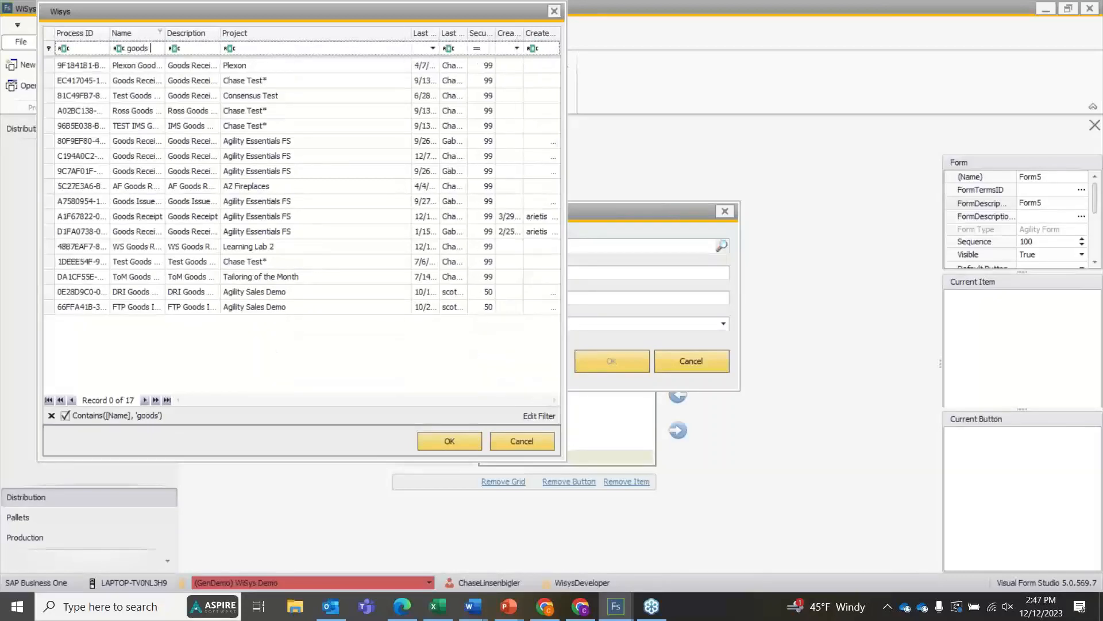
pyautogui.write('rec')
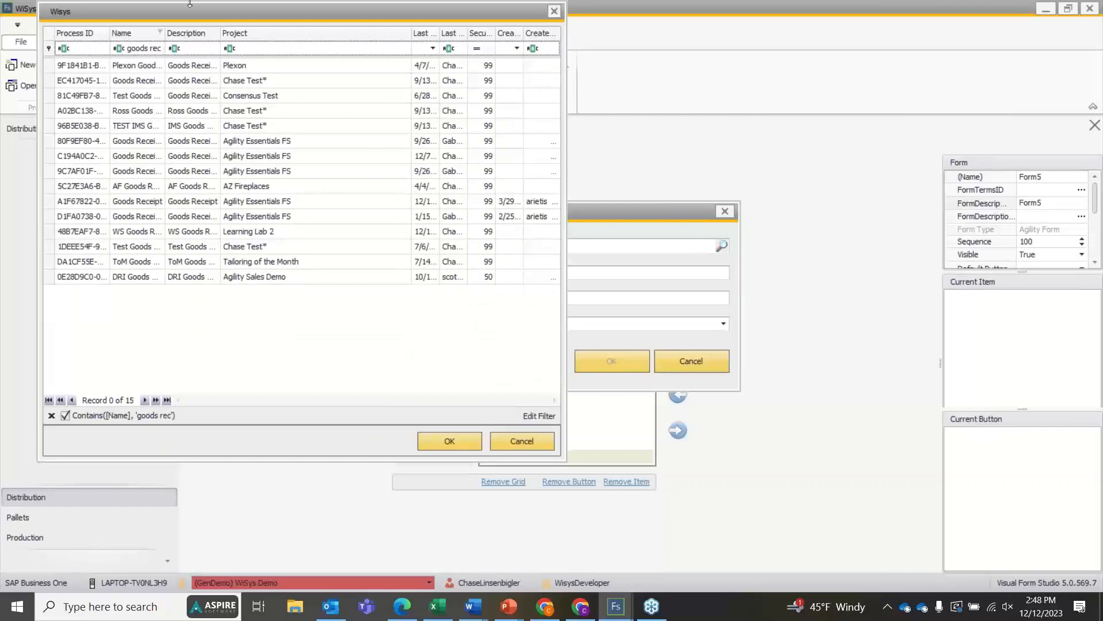
pyautogui.moveTo(169, 35); pyautogui.dragTo(256, 35)
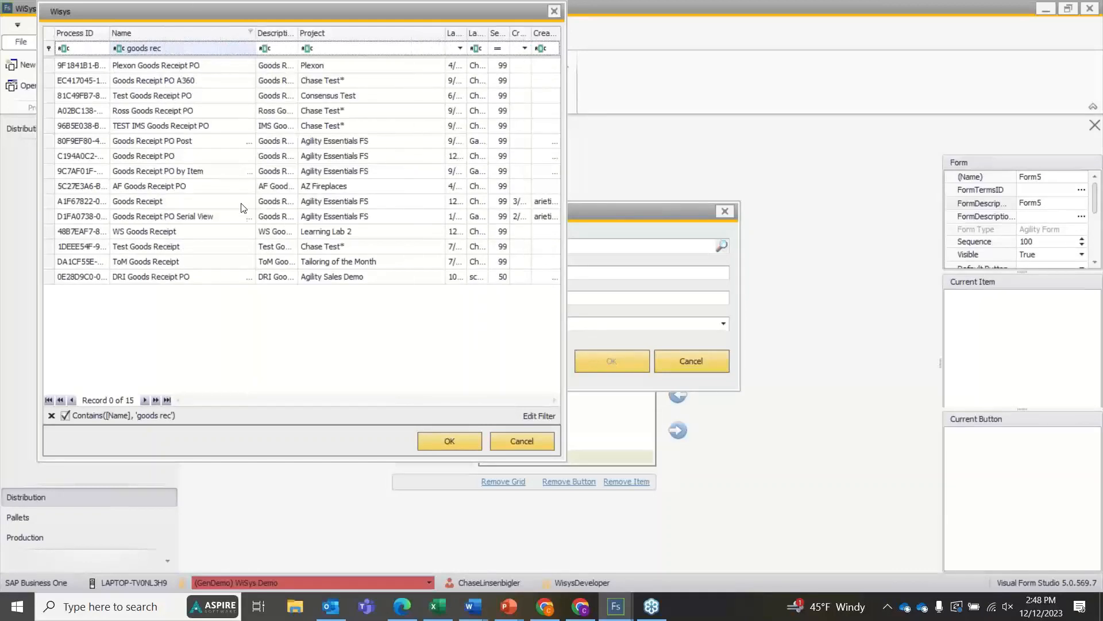
pyautogui.click(187, 201)
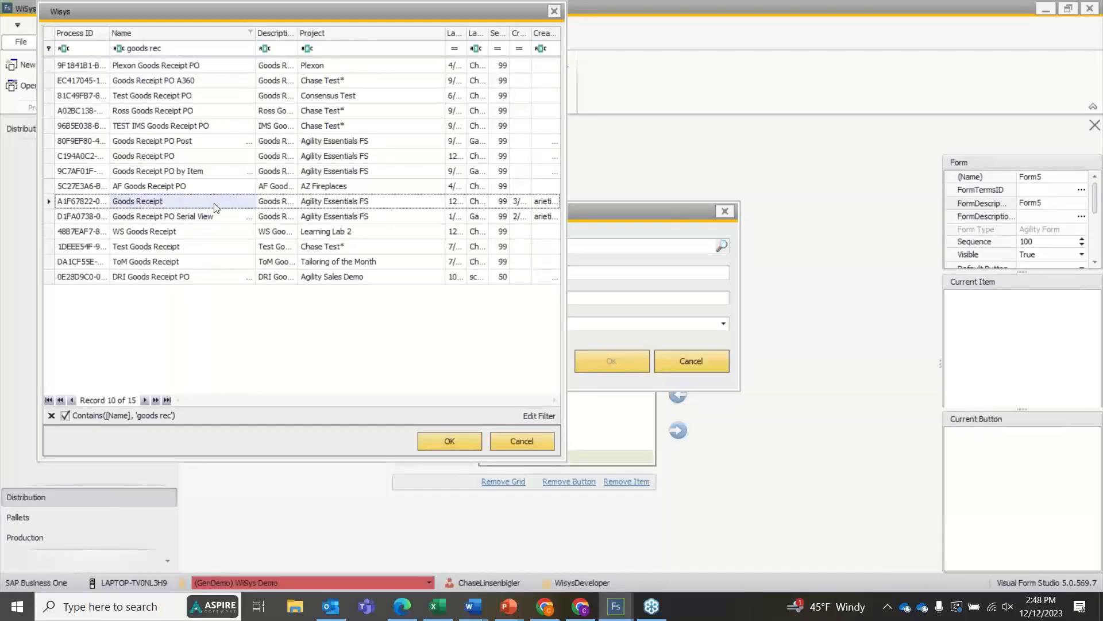
pyautogui.doubleClick(199, 202)
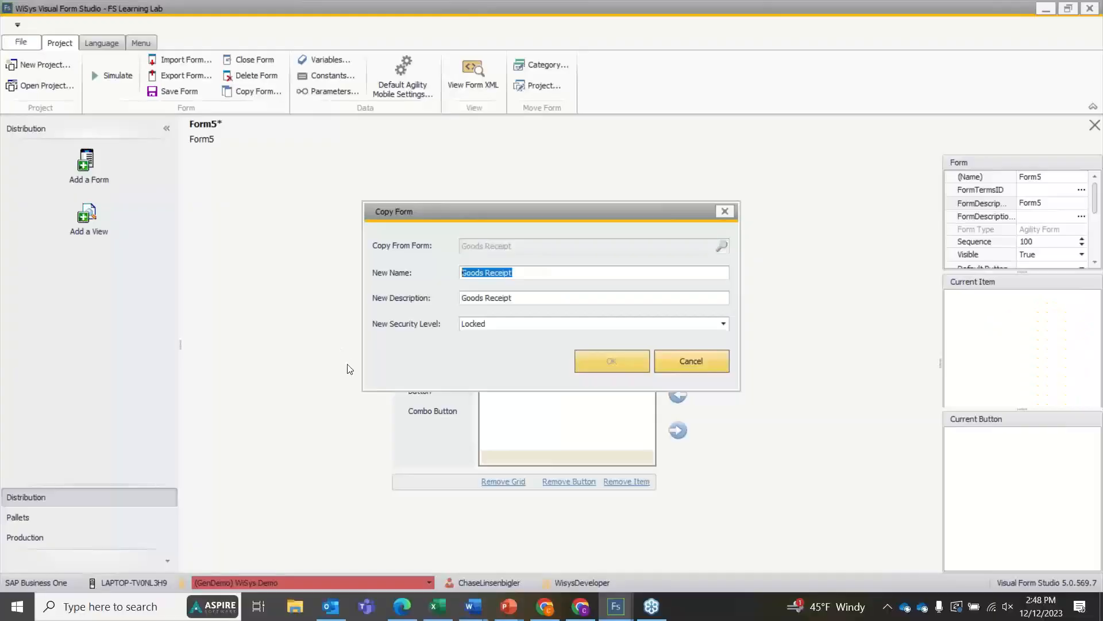
# Set both the new name and the new description of the copied form to WYS Goods Receipt
pyautogui.click(463, 274)
pyautogui.write('WS')
pyautogui.click(467, 304)
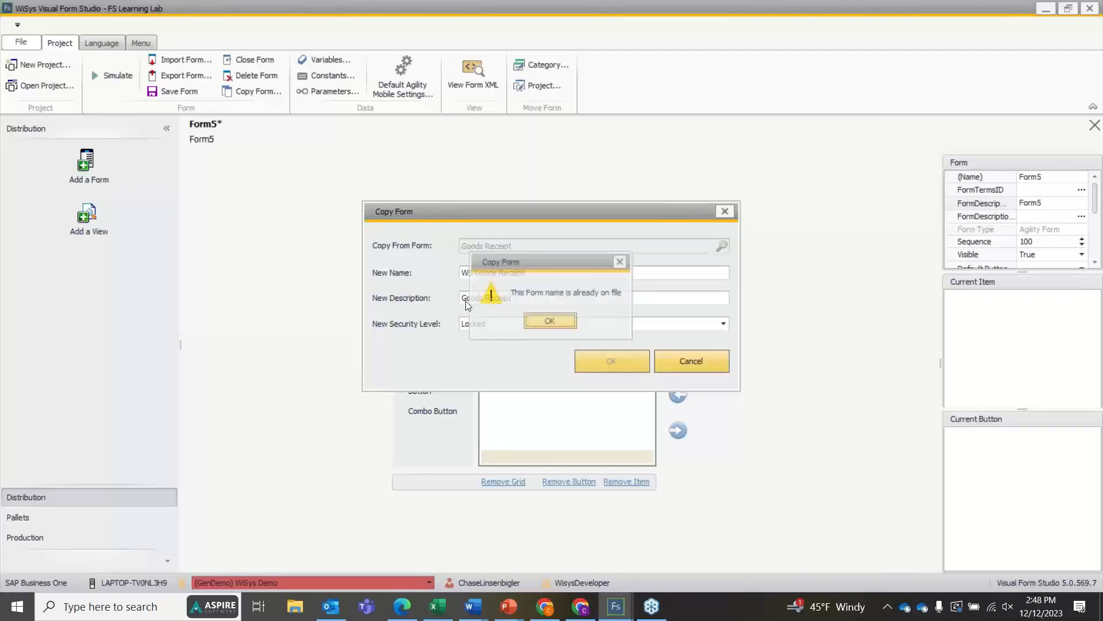
pyautogui.click(550, 320)
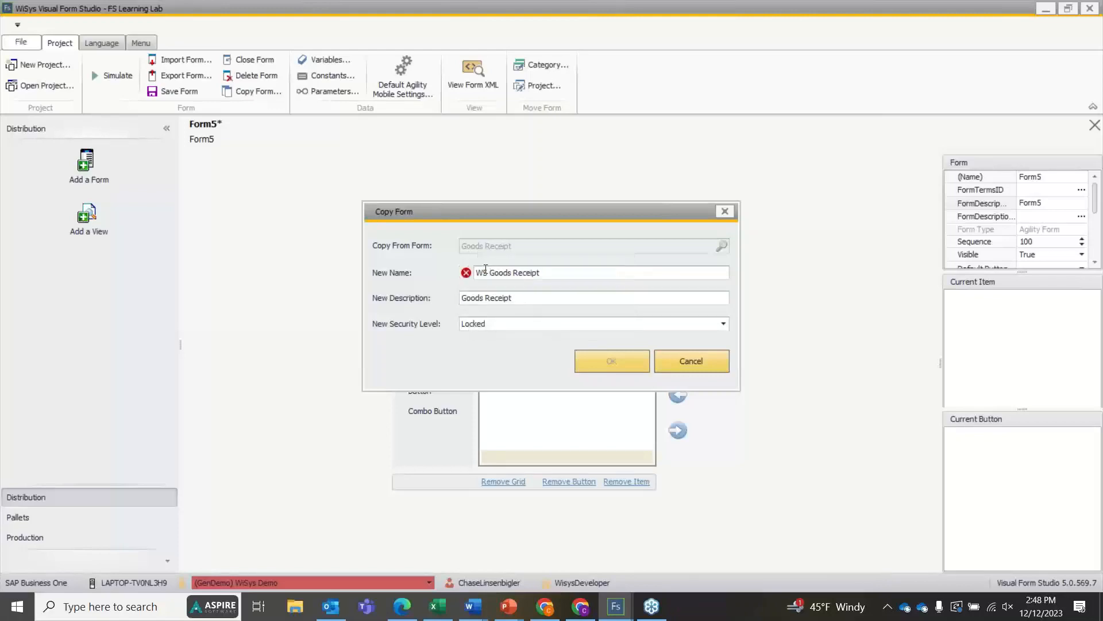
pyautogui.write('Y')
pyautogui.press('Tab')
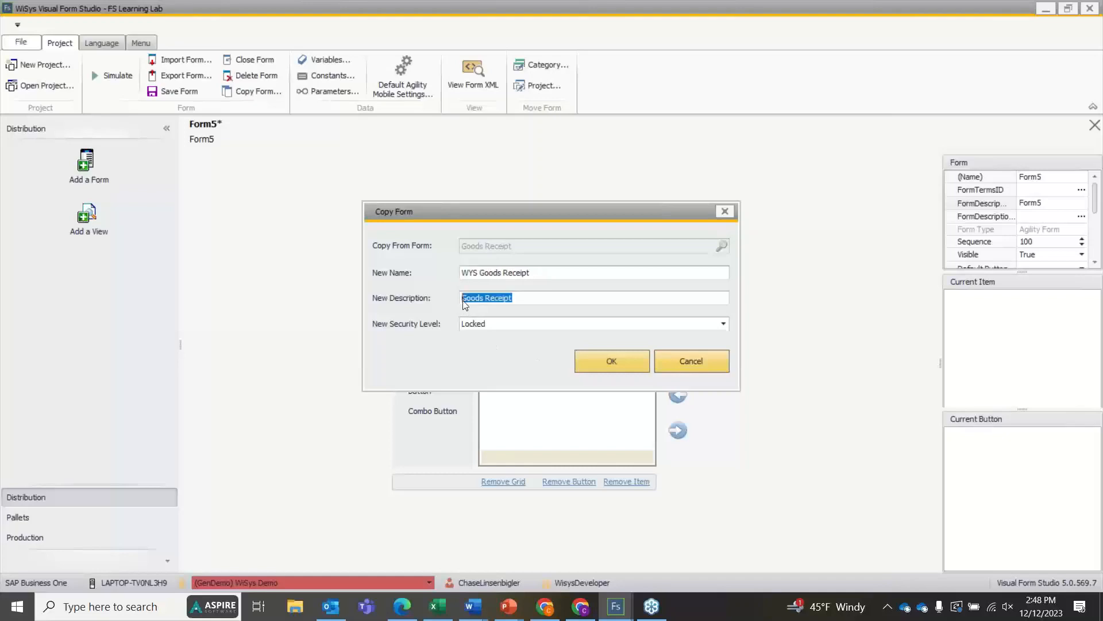
pyautogui.click(464, 300)
pyautogui.write('WYS')
pyautogui.click(479, 299)
# Create the form copy and open it, discarding the unsaved blank form
pyautogui.click(612, 370)
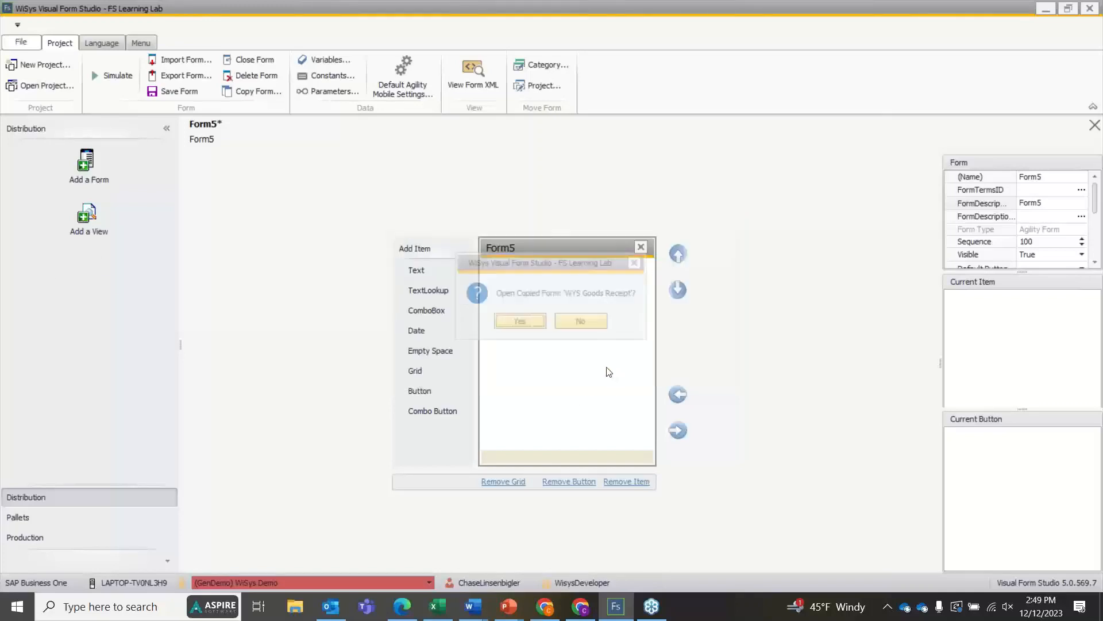
pyautogui.click(522, 323)
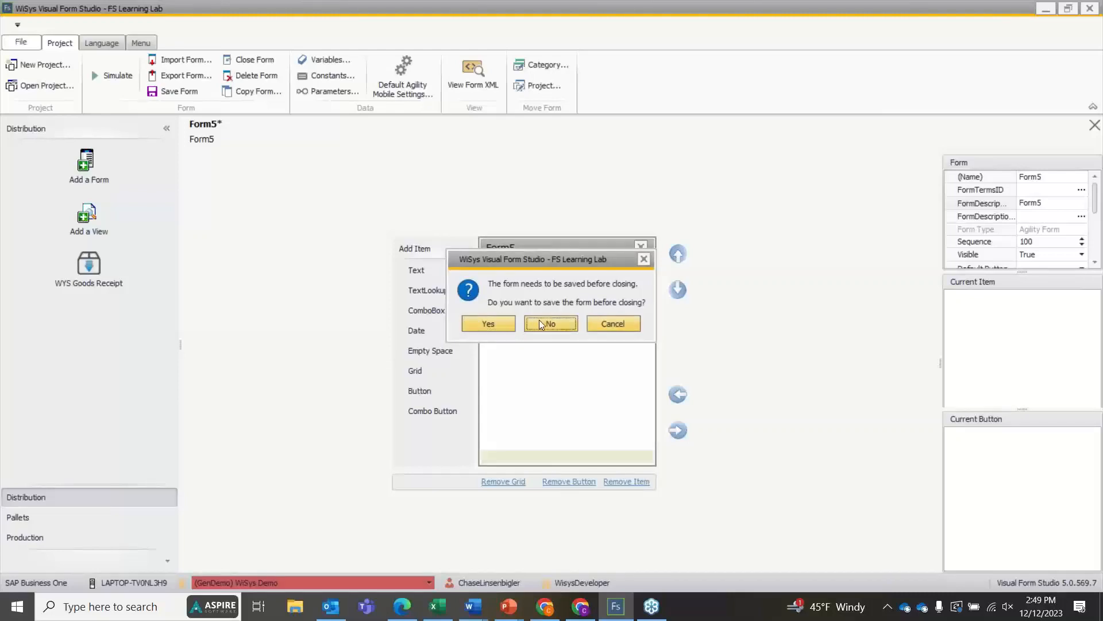
pyautogui.click(570, 323)
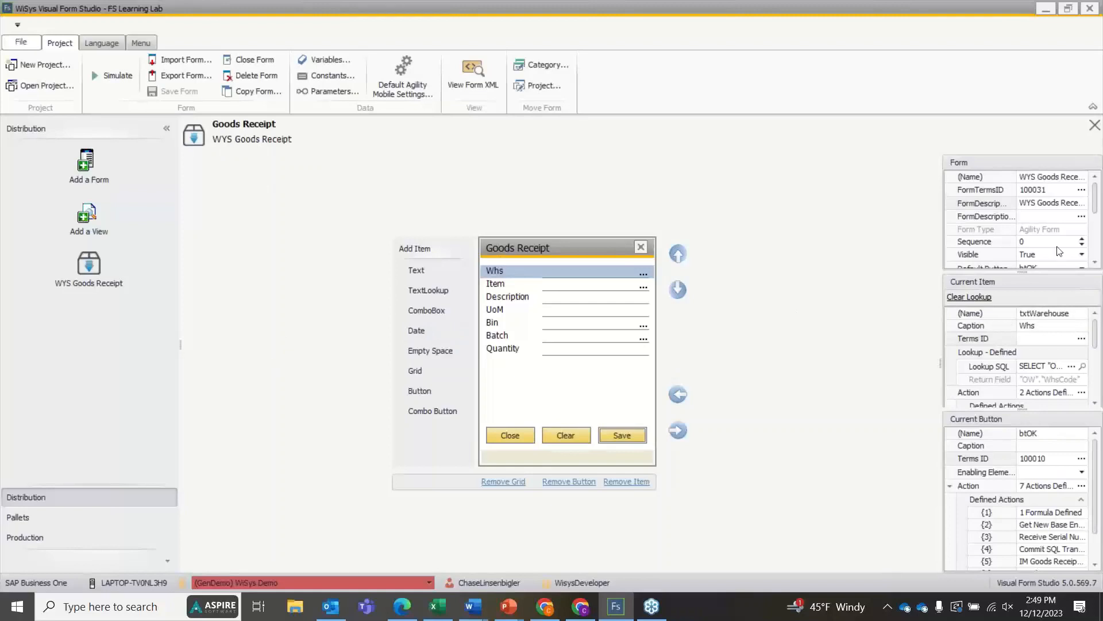
# Clear the FormTermsID value of the WYS Goods Receipt form
pyautogui.click(1052, 192)
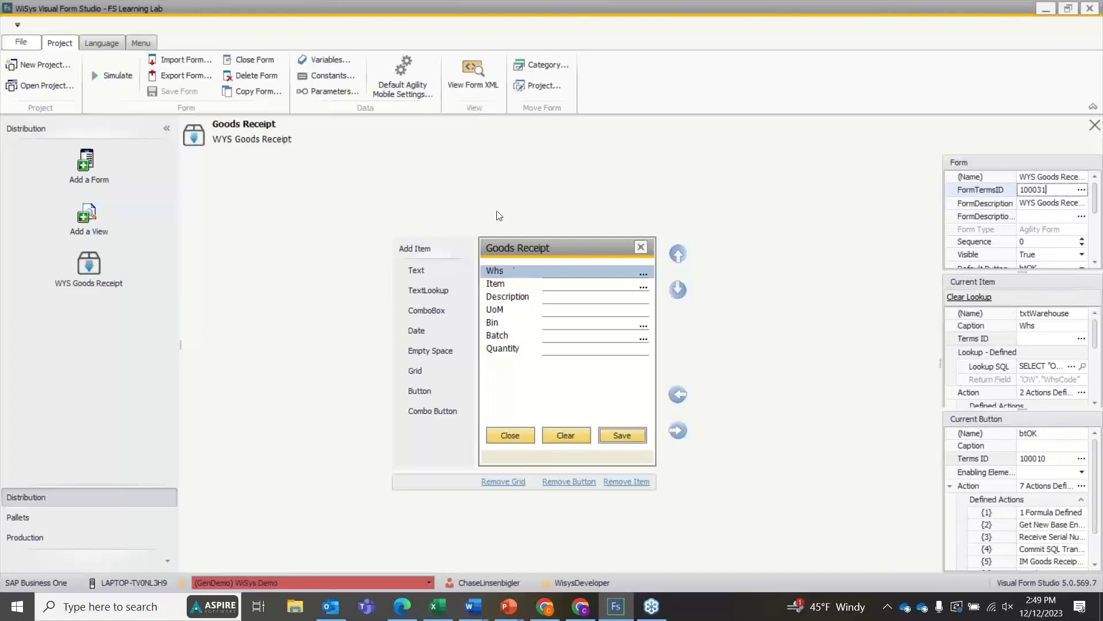
pyautogui.doubleClick(1022, 190)
pyautogui.press('Delete')
pyautogui.click(1027, 216)
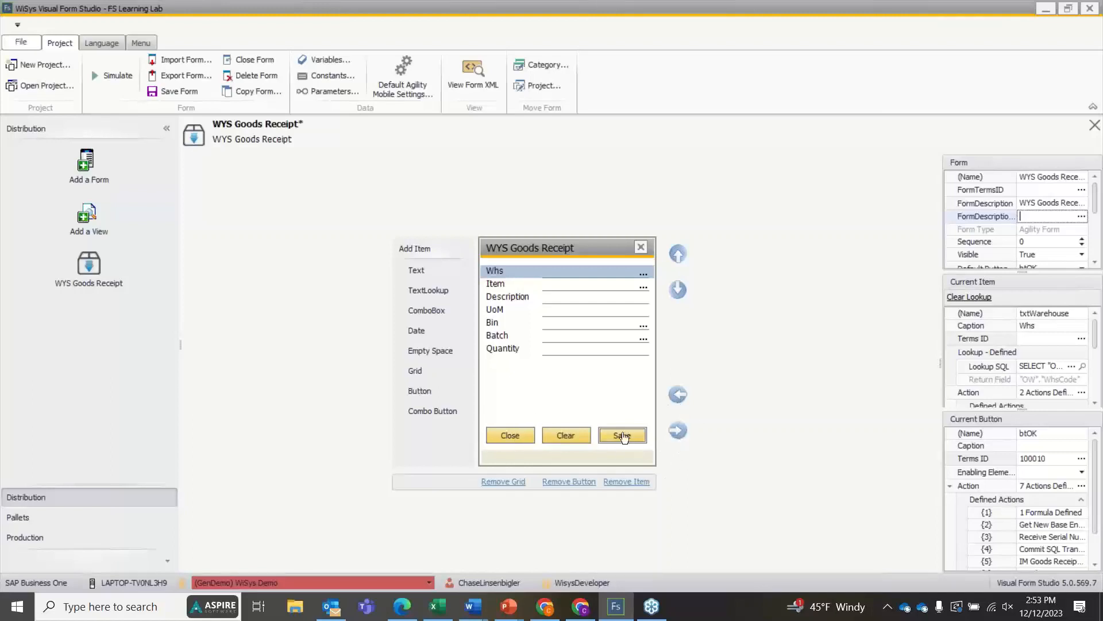
# Move the Save button to the front of the button row and return it to the end
pyautogui.click(499, 435)
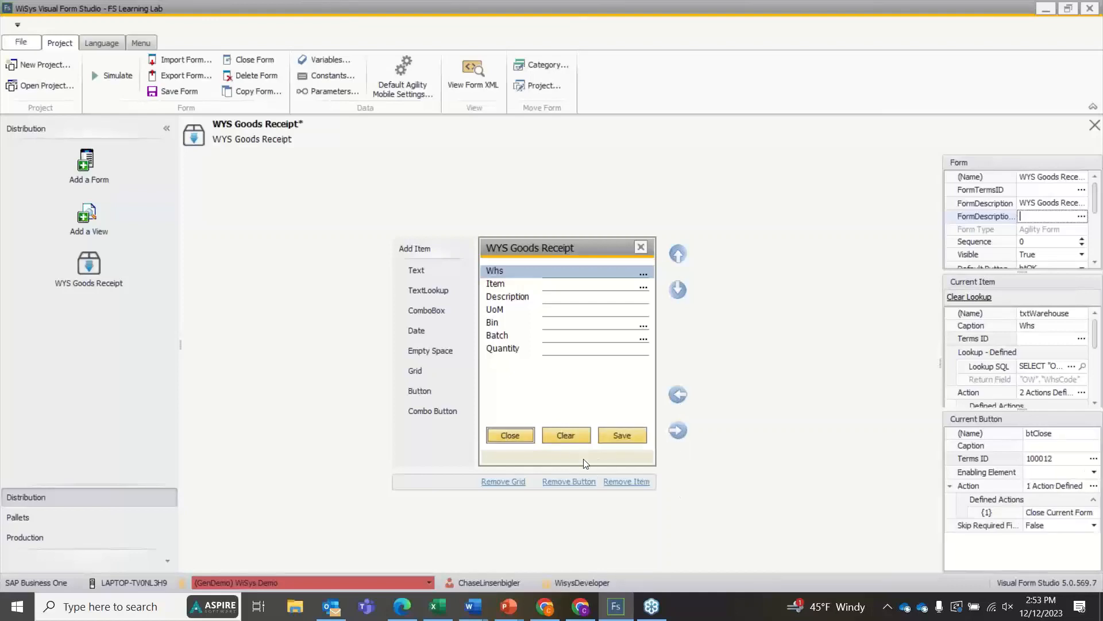
pyautogui.click(613, 438)
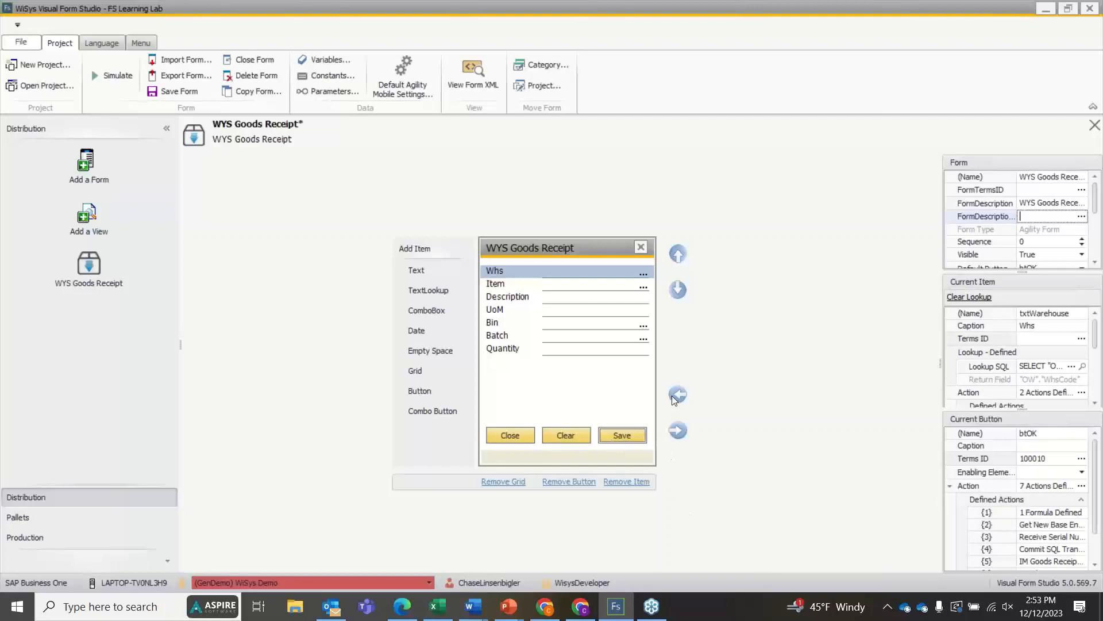
pyautogui.click(675, 396)
pyautogui.click(674, 396)
pyautogui.click(676, 431)
pyautogui.click(676, 431)
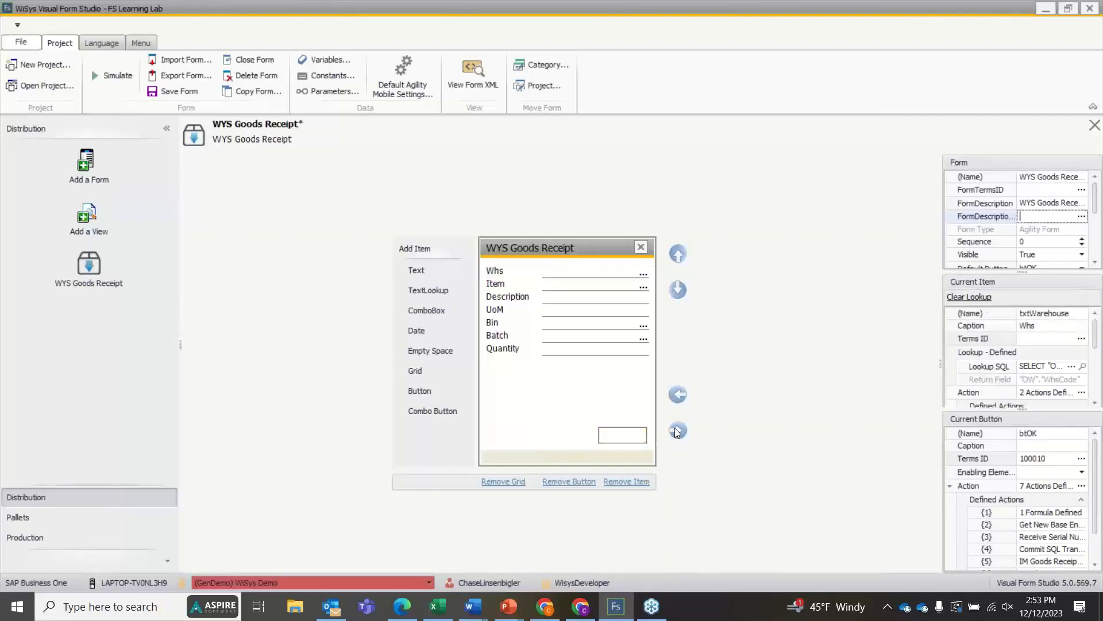
pyautogui.click(679, 395)
pyautogui.click(679, 395)
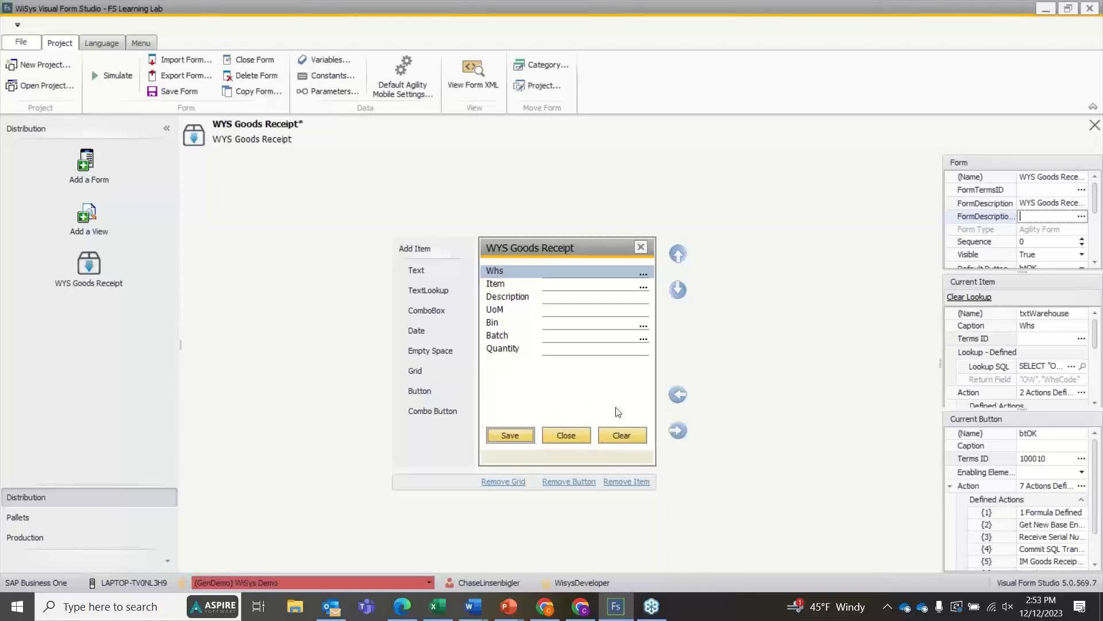
pyautogui.click(681, 432)
pyautogui.click(680, 432)
# Move the Whs item three rows down and return it to the first row of the form
pyautogui.click(677, 290)
pyautogui.click(678, 289)
pyautogui.click(677, 289)
pyautogui.click(678, 254)
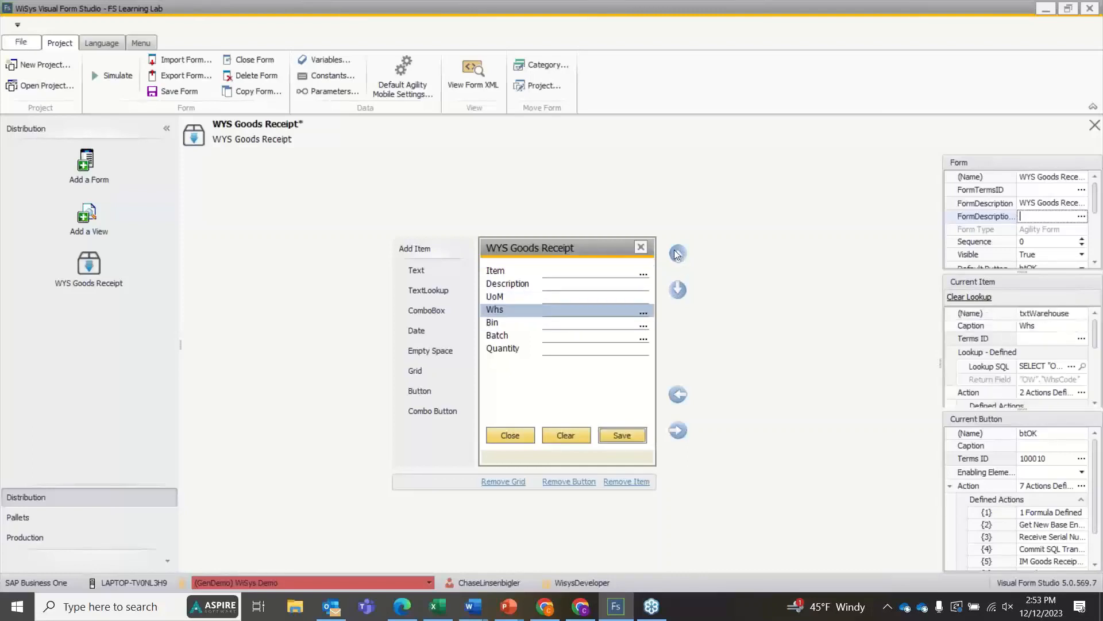
pyautogui.click(678, 254)
pyautogui.click(679, 254)
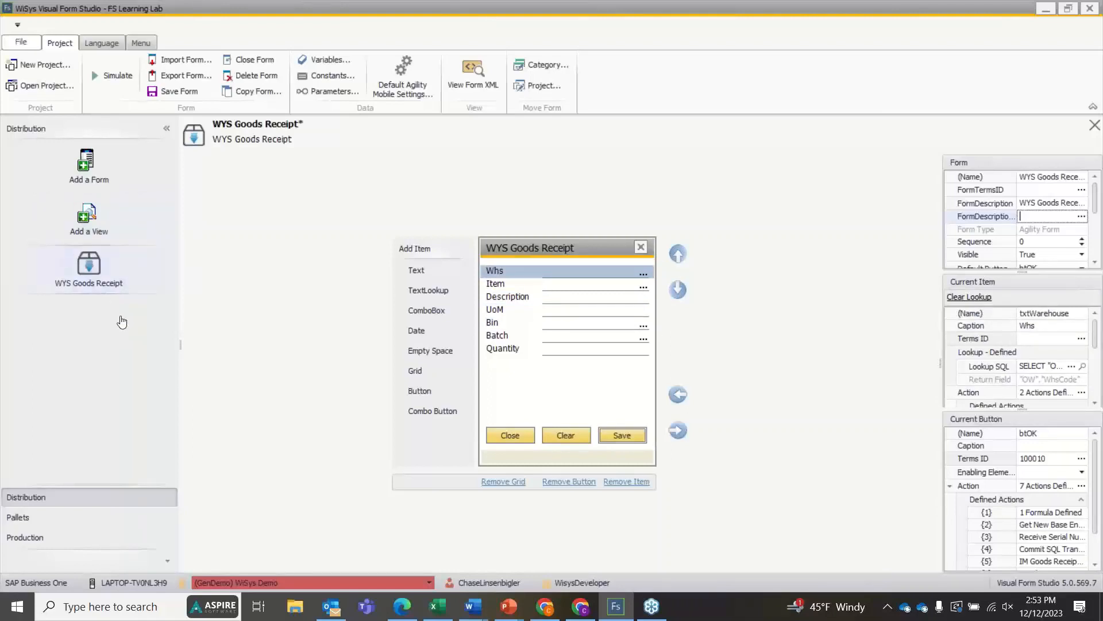
# Add a TextLookup item below Quantity, then save and simulate the WYS Goods Receipt form
pyautogui.click(438, 290)
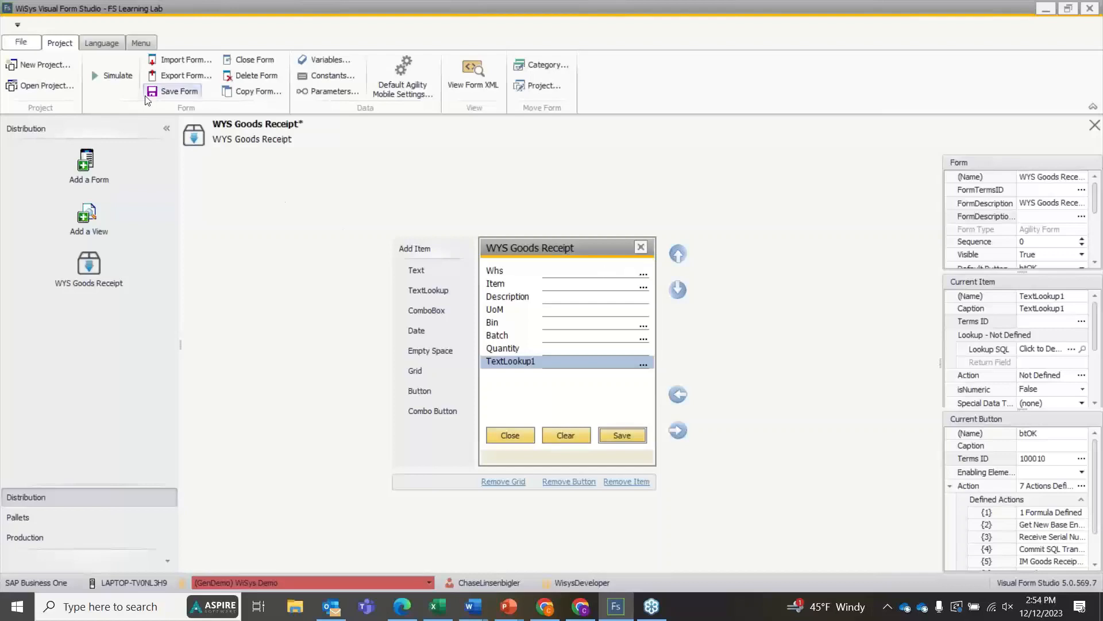
pyautogui.click(173, 91)
pyautogui.click(118, 75)
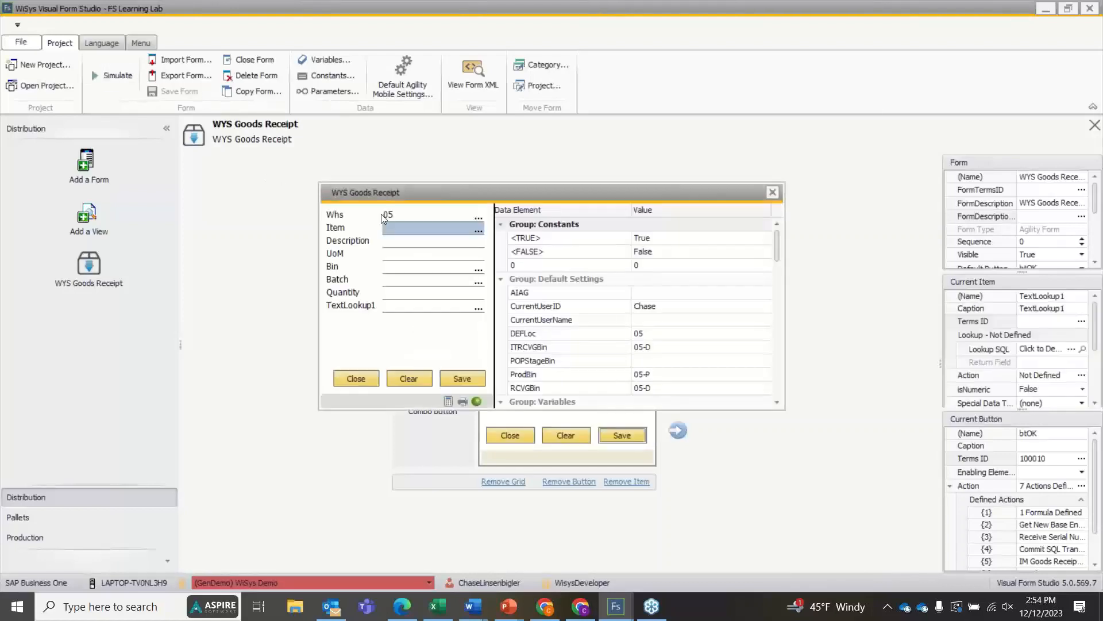
# Examine the item list in the simulated form's Item lookup, then close the simulation without choosing an item
pyautogui.click(477, 230)
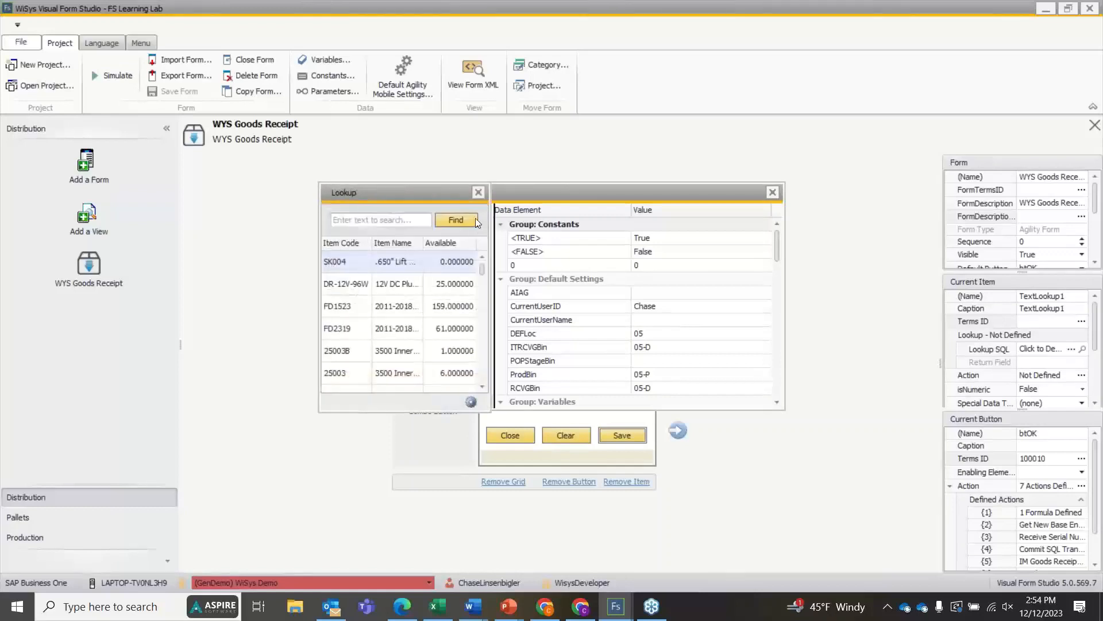
pyautogui.click(477, 193)
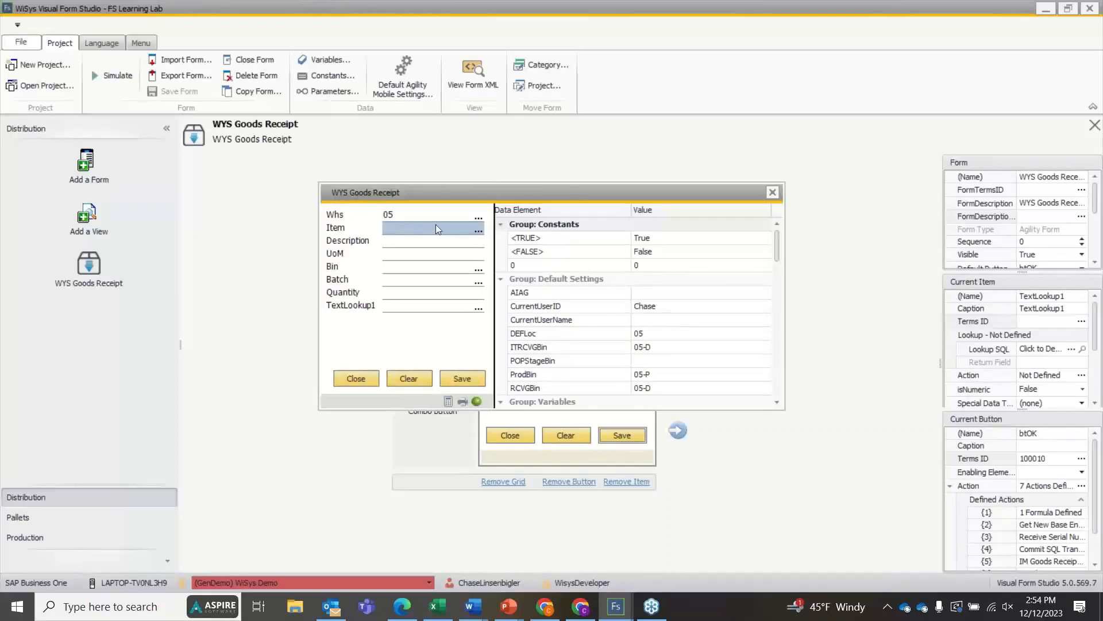
pyautogui.click(479, 230)
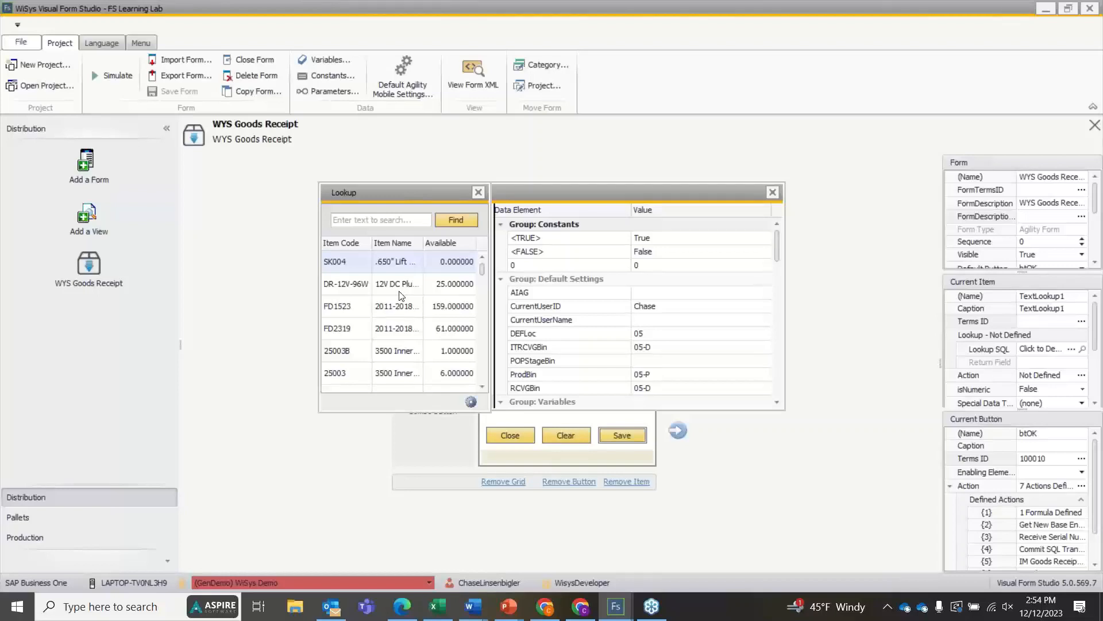
pyautogui.scroll(-5, 397, 293)
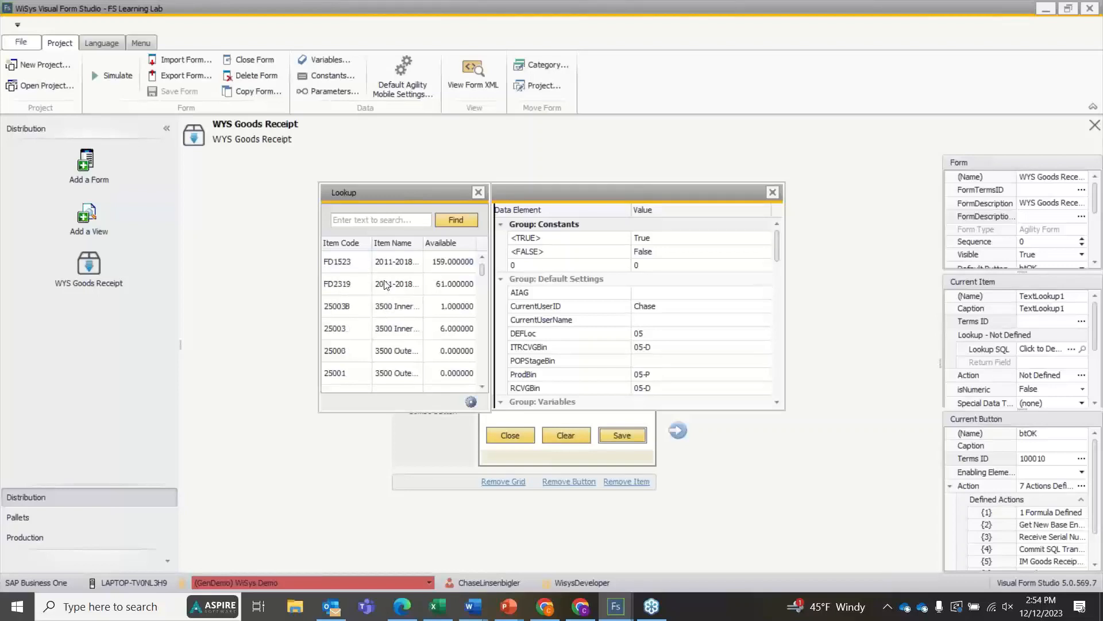
pyautogui.scroll(8, 396, 287)
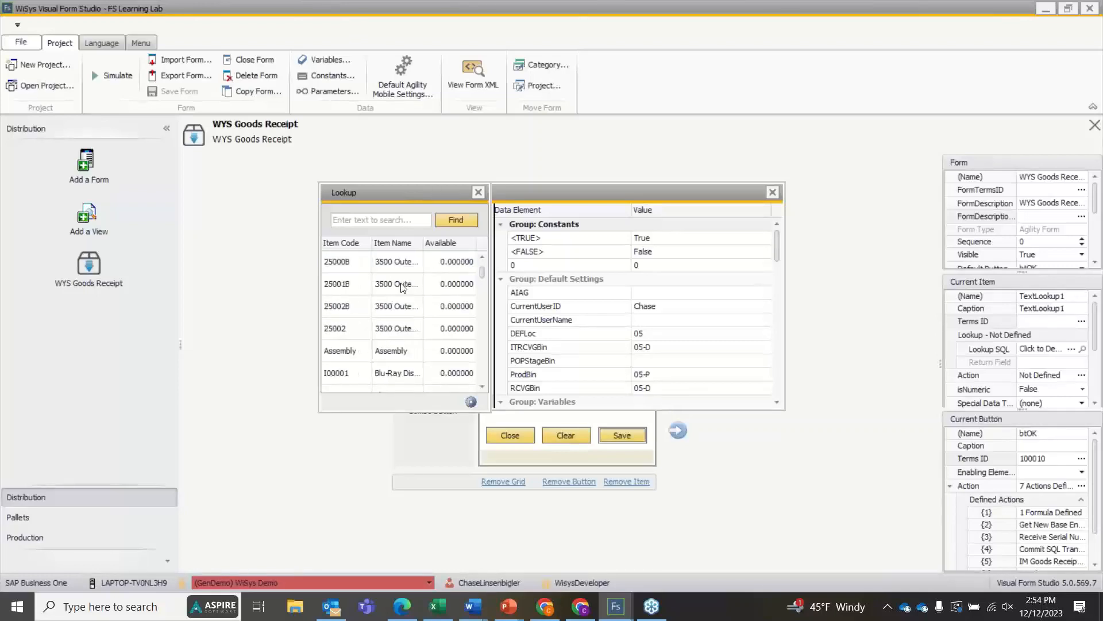
pyautogui.click(482, 191)
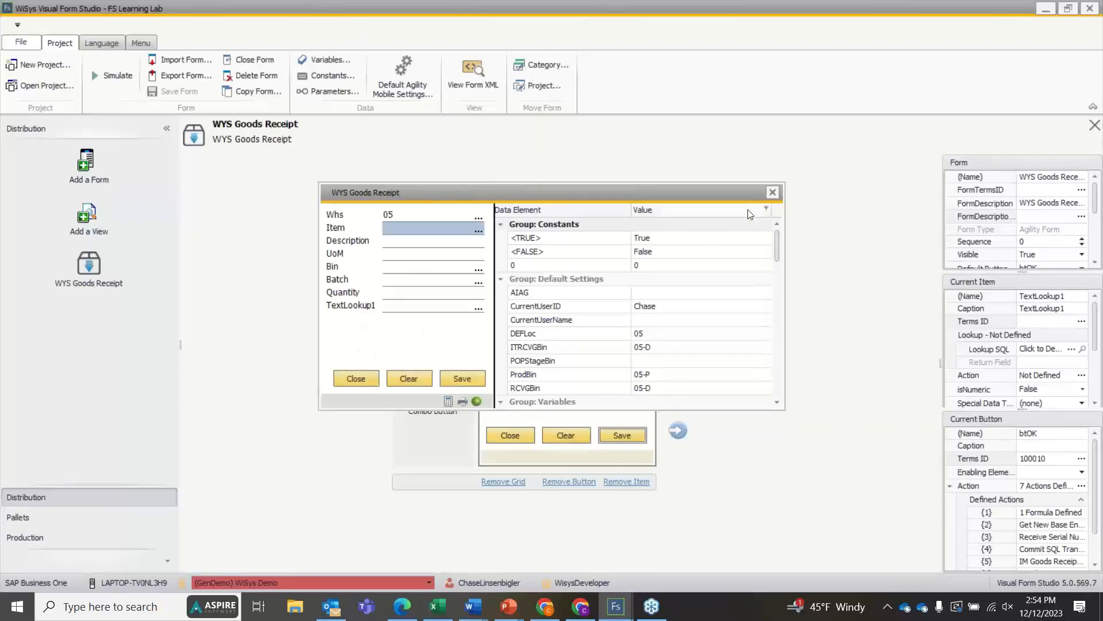
pyautogui.click(772, 192)
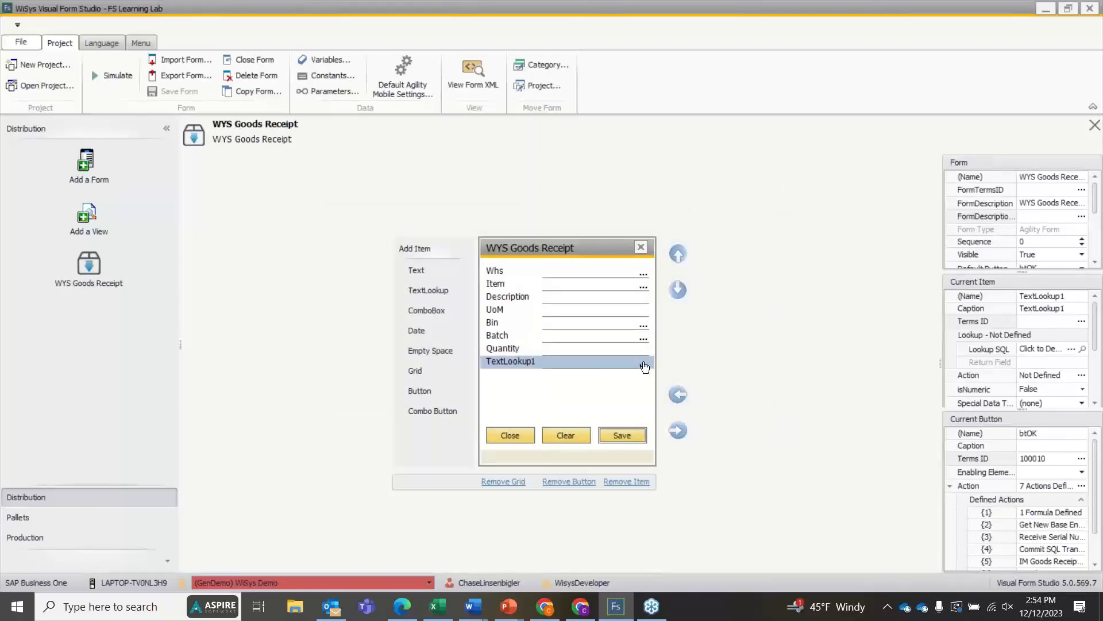
# Simulate the form again, choose item FD1523 from the Item lookup, then clear the entries and close the simulation
pyautogui.click(114, 75)
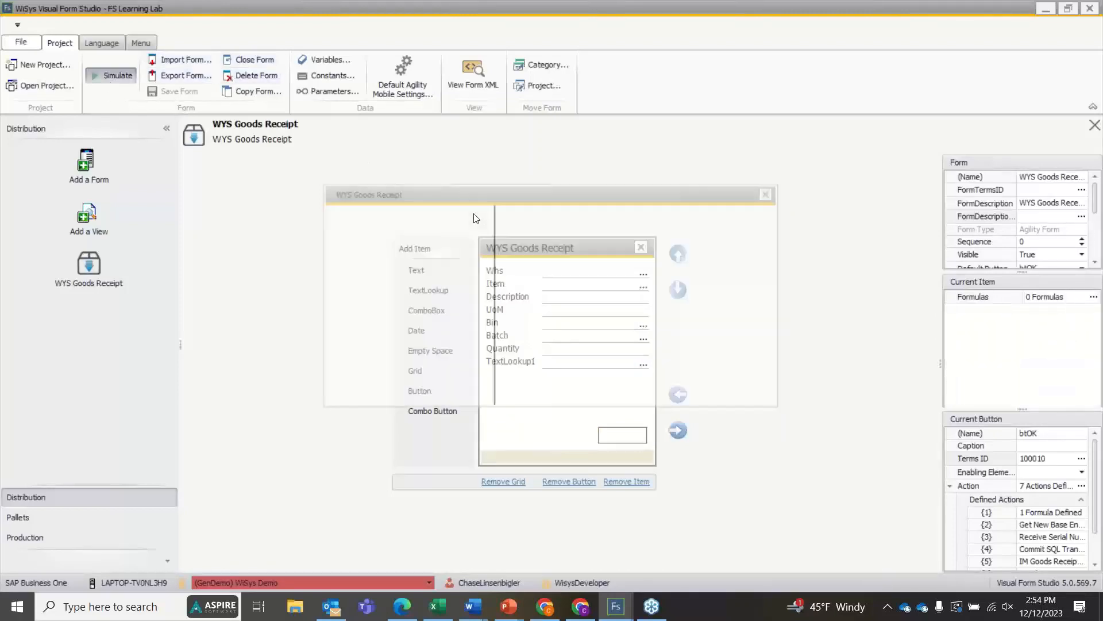
pyautogui.click(478, 231)
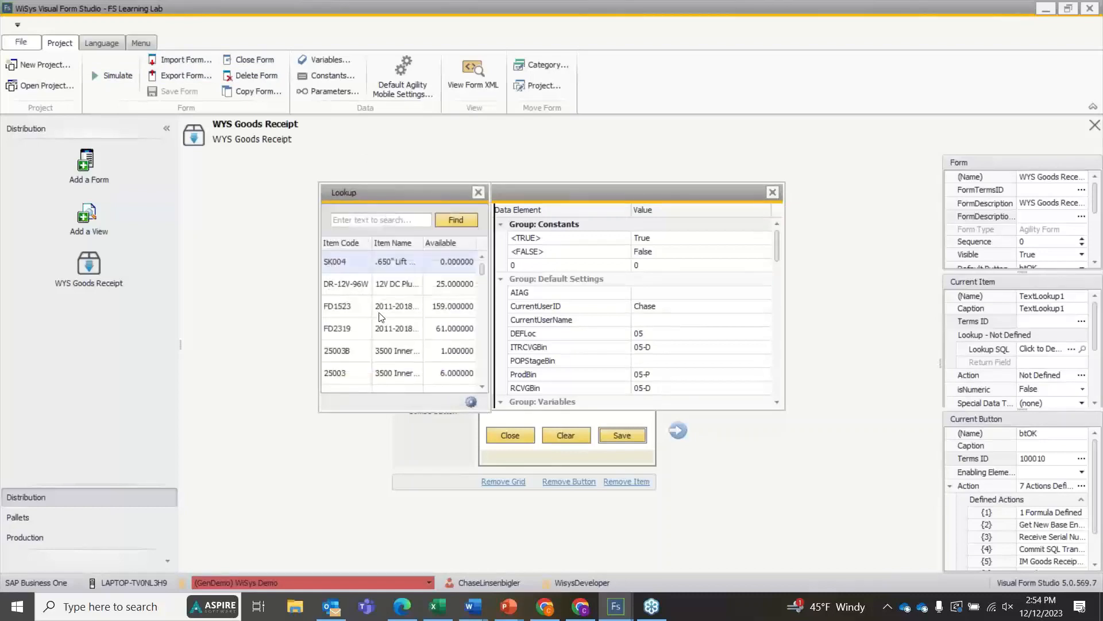
pyautogui.doubleClick(379, 313)
pyautogui.press('Return')
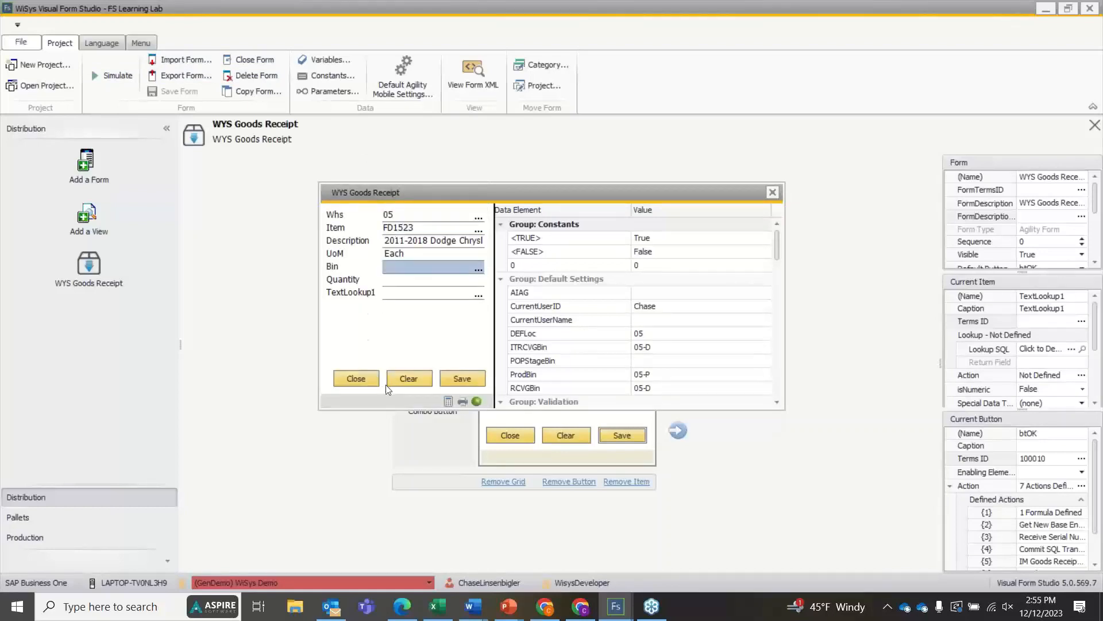
pyautogui.click(405, 379)
pyautogui.click(773, 193)
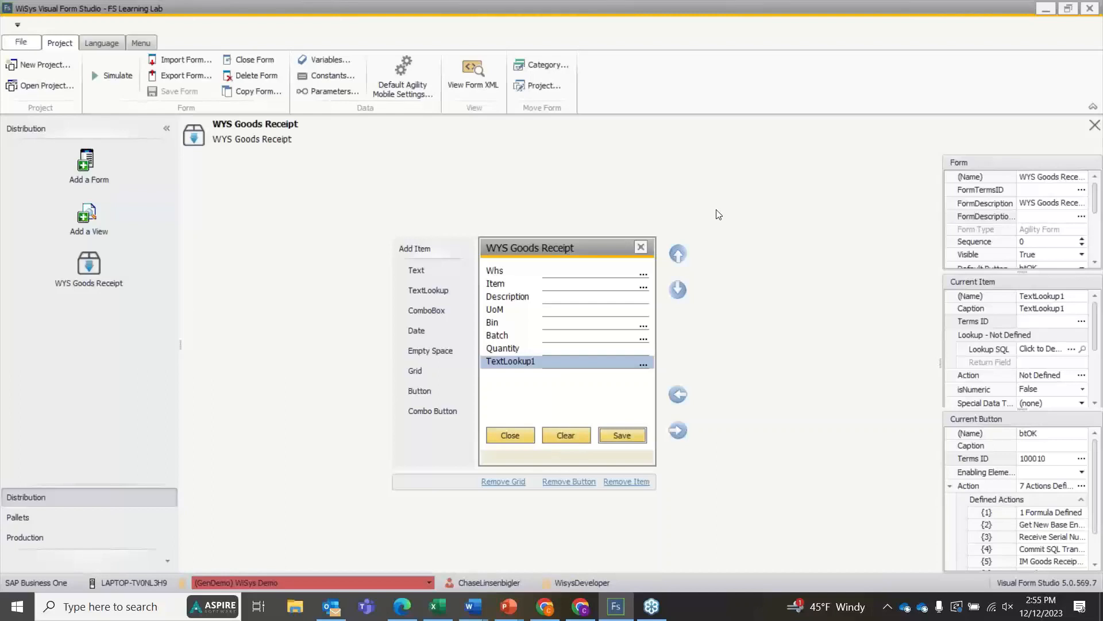
# Add a Text item below TextLookup1, then save and simulate the WYS Goods Receipt form
pyautogui.click(414, 273)
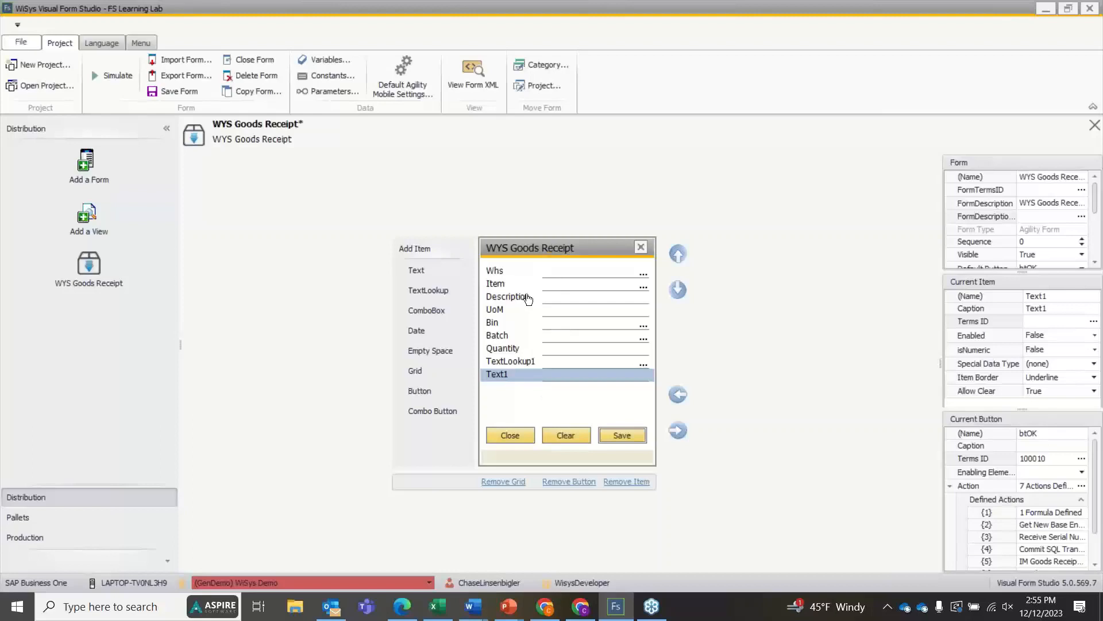
pyautogui.click(549, 352)
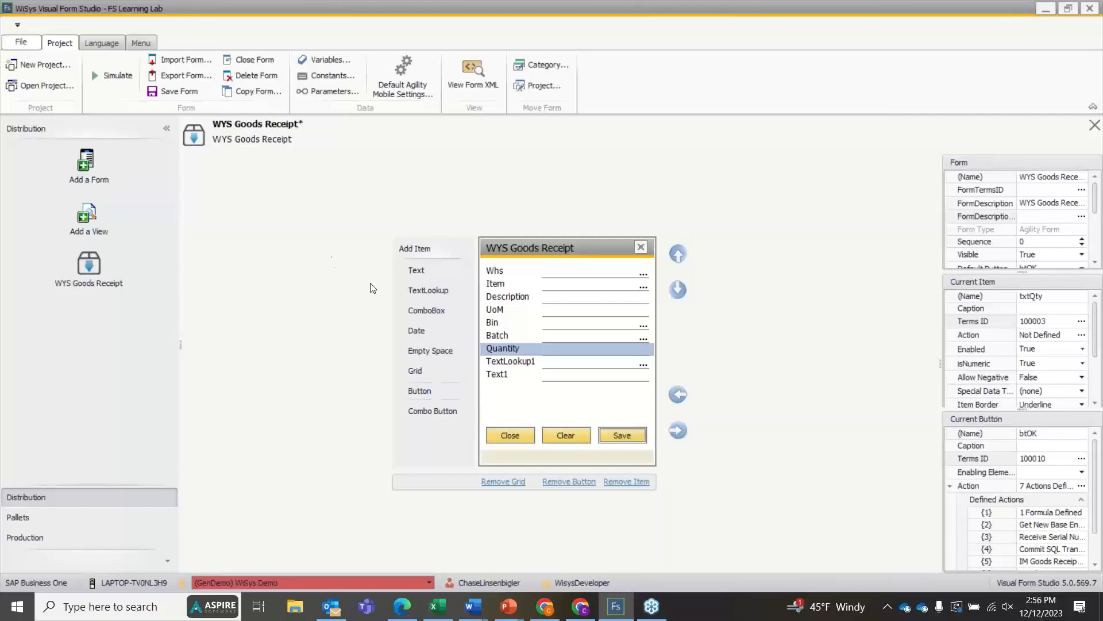
pyautogui.click(173, 91)
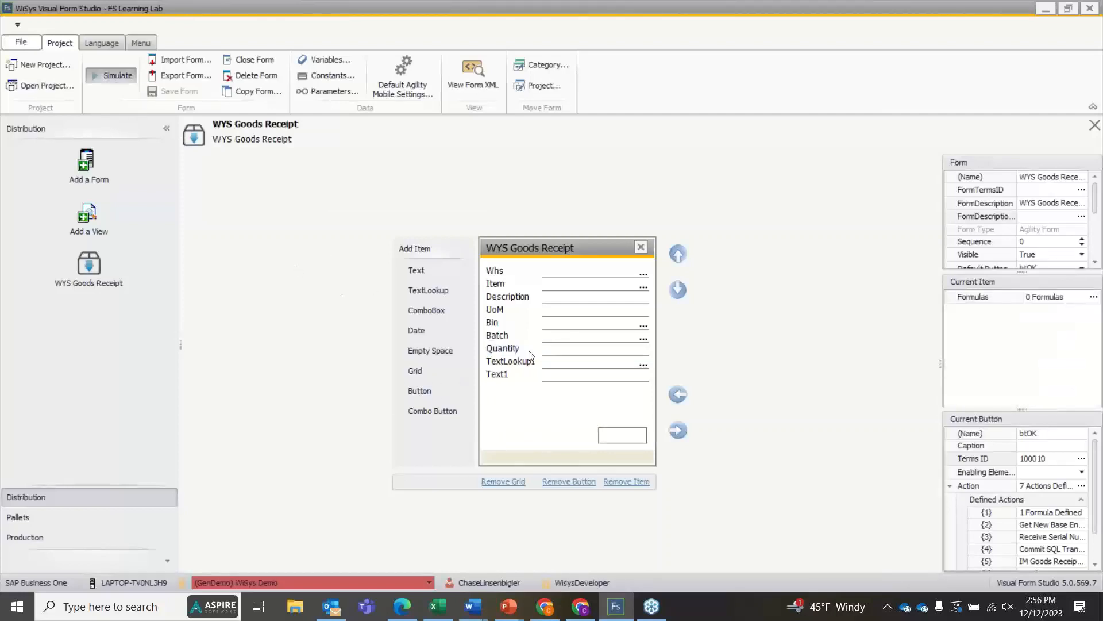
# Look up item DR-12V-96W and bin 05-16-R1-L3-P1 in the simulated form
pyautogui.click(478, 230)
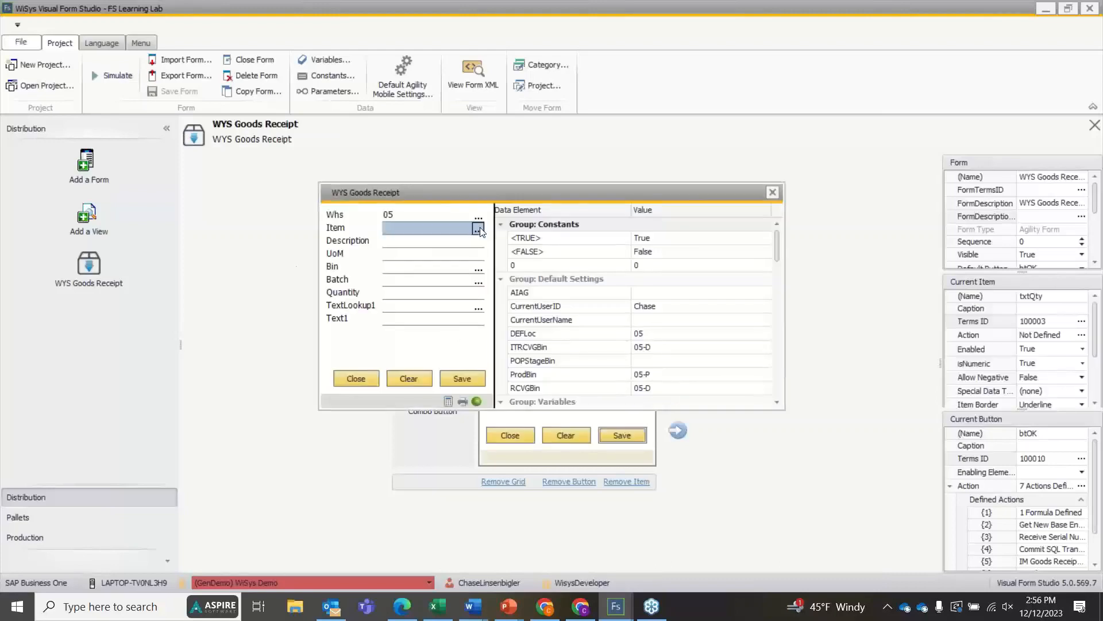
pyautogui.doubleClick(480, 270)
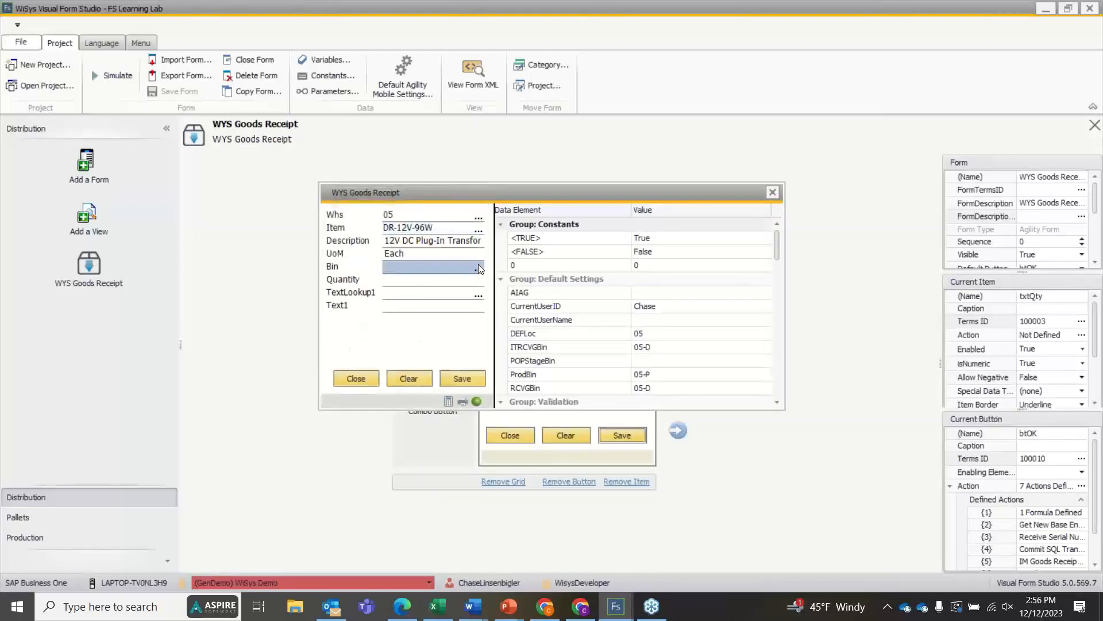
pyautogui.click(478, 269)
pyautogui.doubleClick(387, 284)
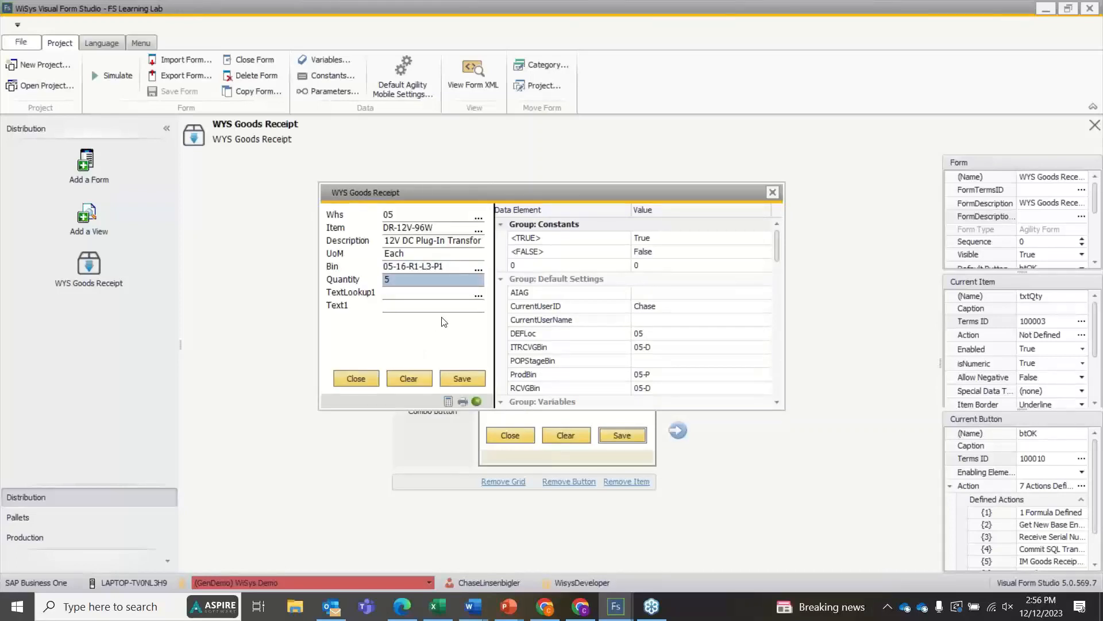
# Enter a quantity of 5 in the simulated form, then clear the entries and close the simulation
pyautogui.write('100')
pyautogui.press('BackSpace')
pyautogui.press('BackSpace')
pyautogui.click(415, 377)
pyautogui.click(361, 377)
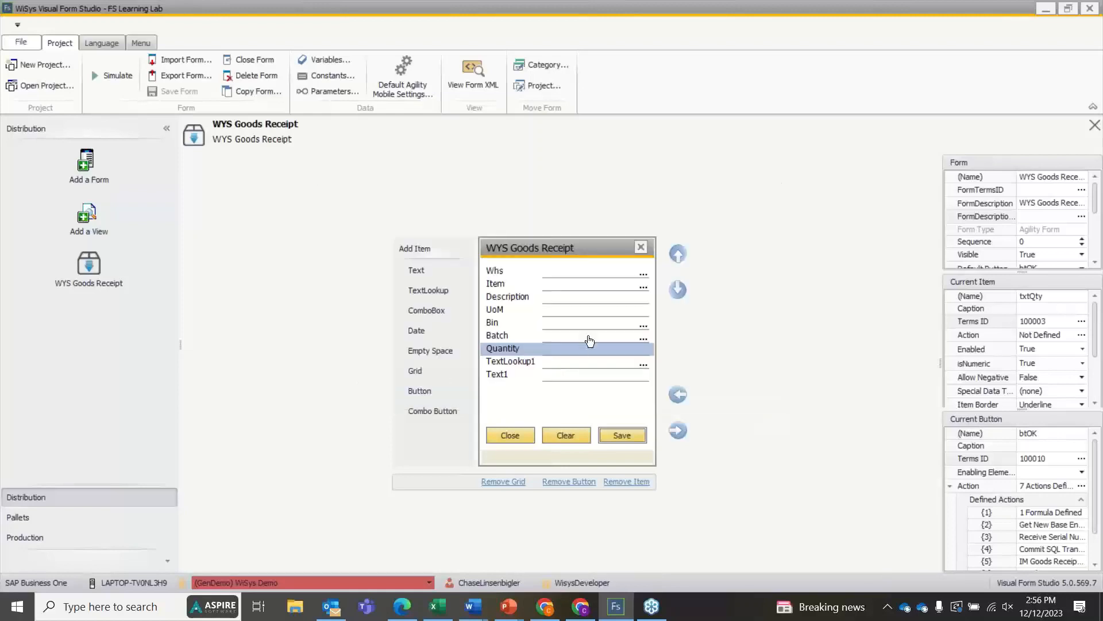
# Examine and compare the properties of the Item, Description and UoM items in the form
pyautogui.click(575, 285)
pyautogui.click(569, 298)
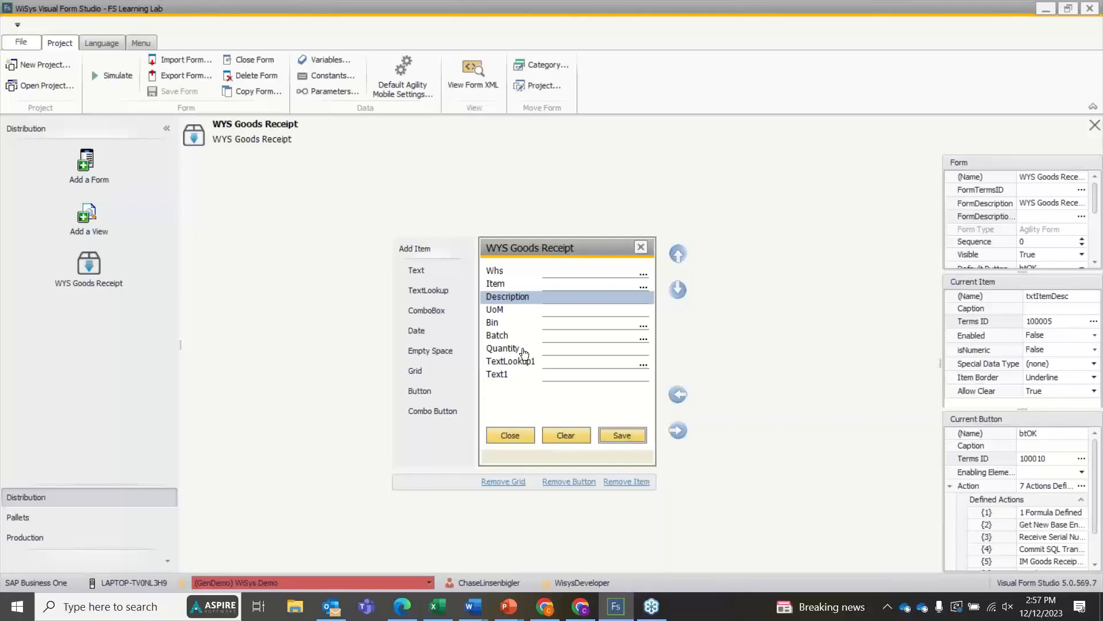
pyautogui.click(550, 287)
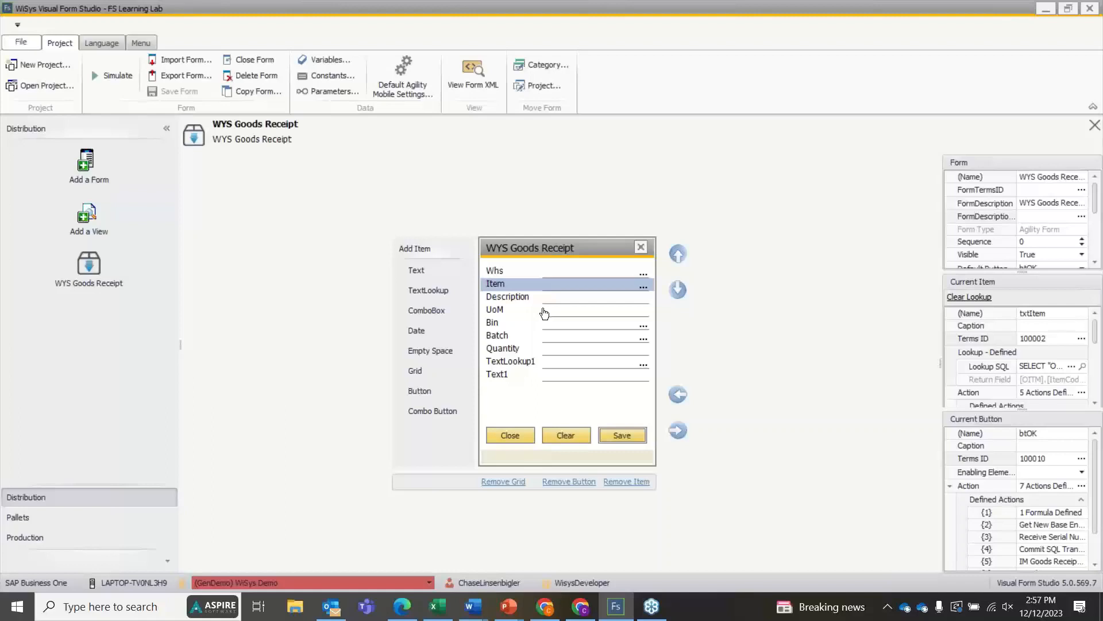
pyautogui.click(551, 301)
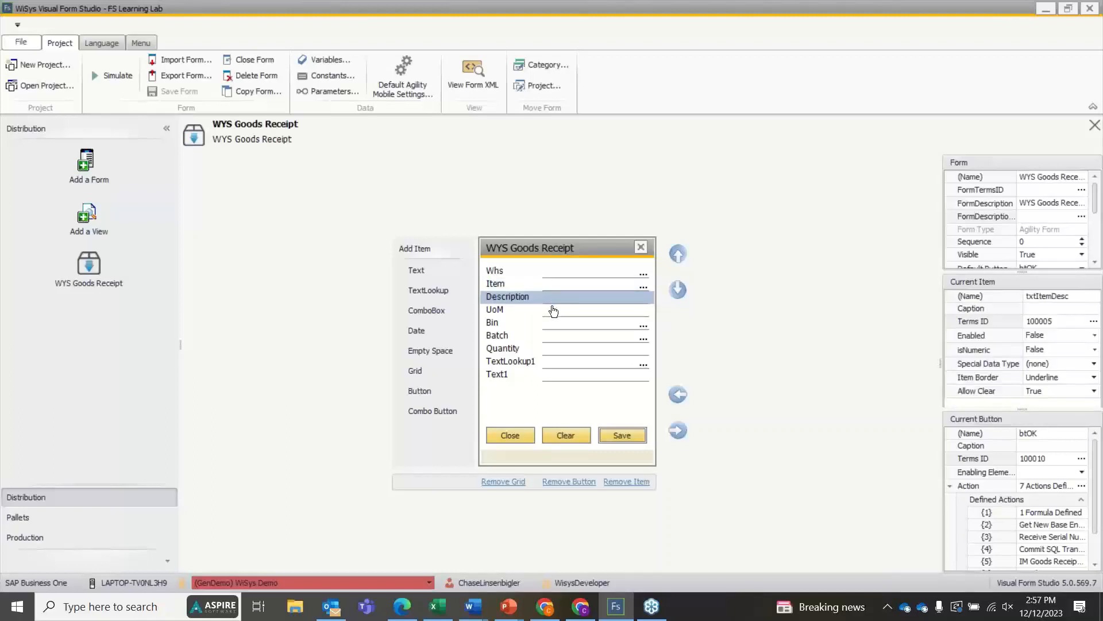
pyautogui.click(554, 312)
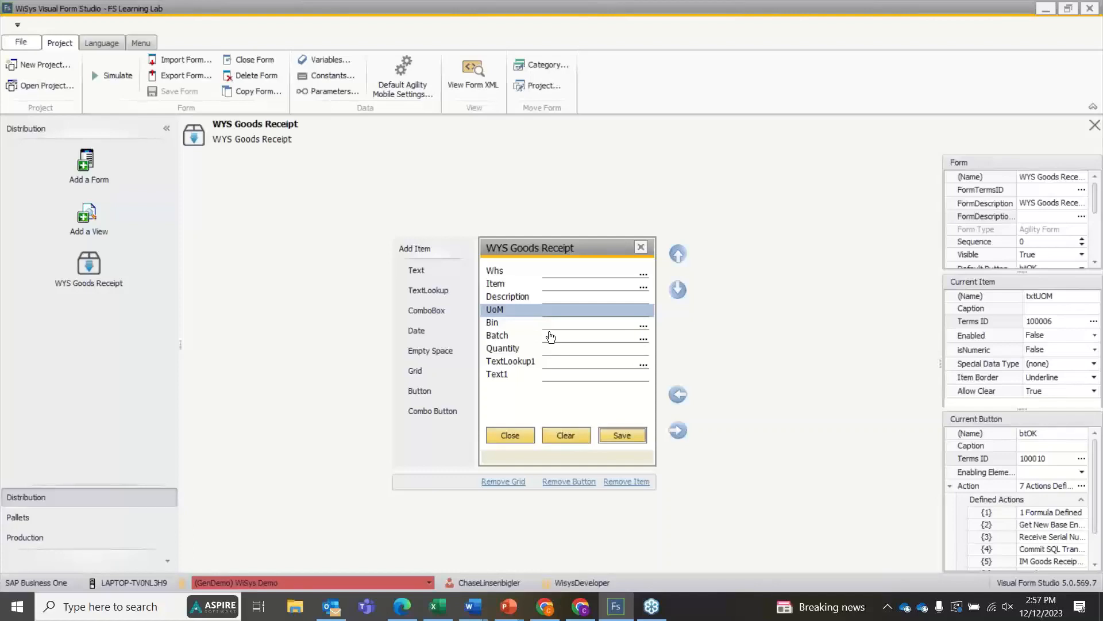
# Simulate the form, choose item DR-12V-96W to check how Description and UoM are filled, then close the simulation
pyautogui.click(124, 79)
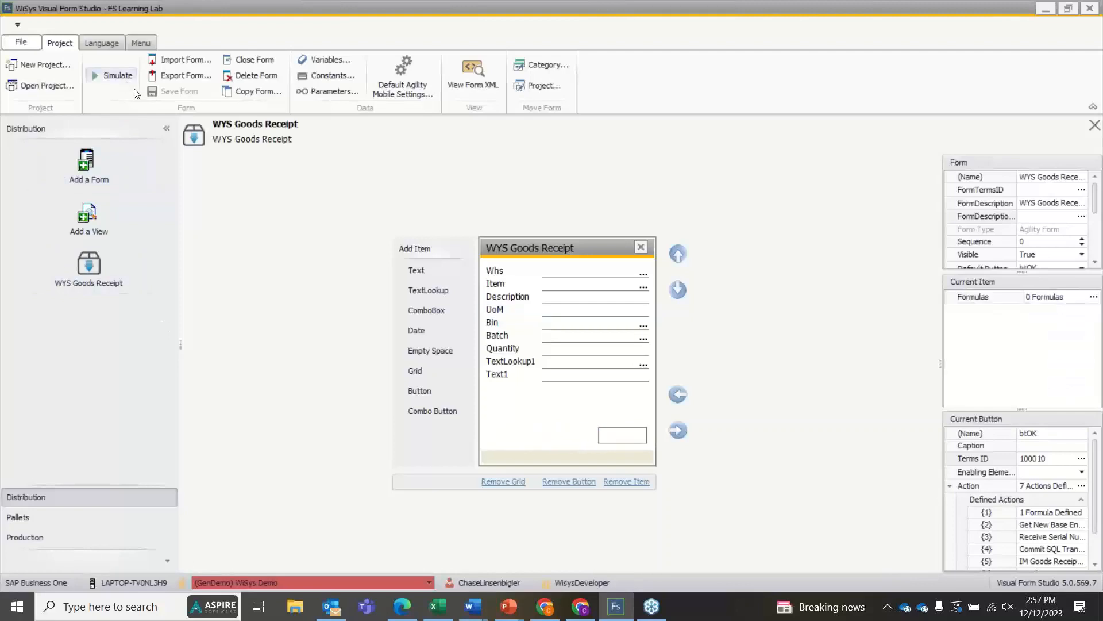
pyautogui.click(478, 230)
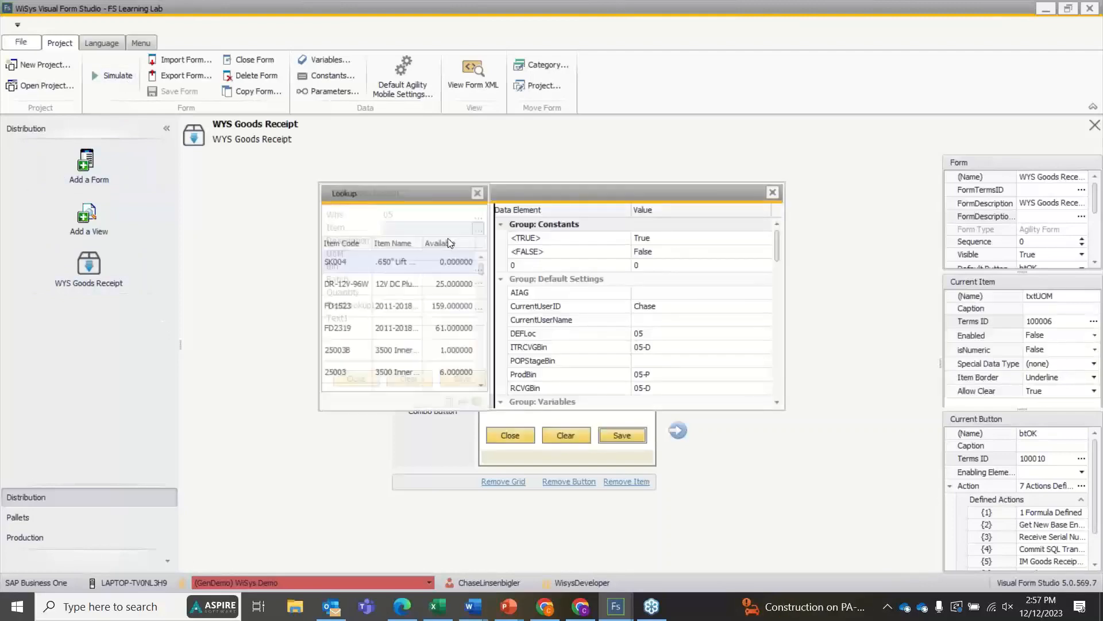
pyautogui.click(478, 192)
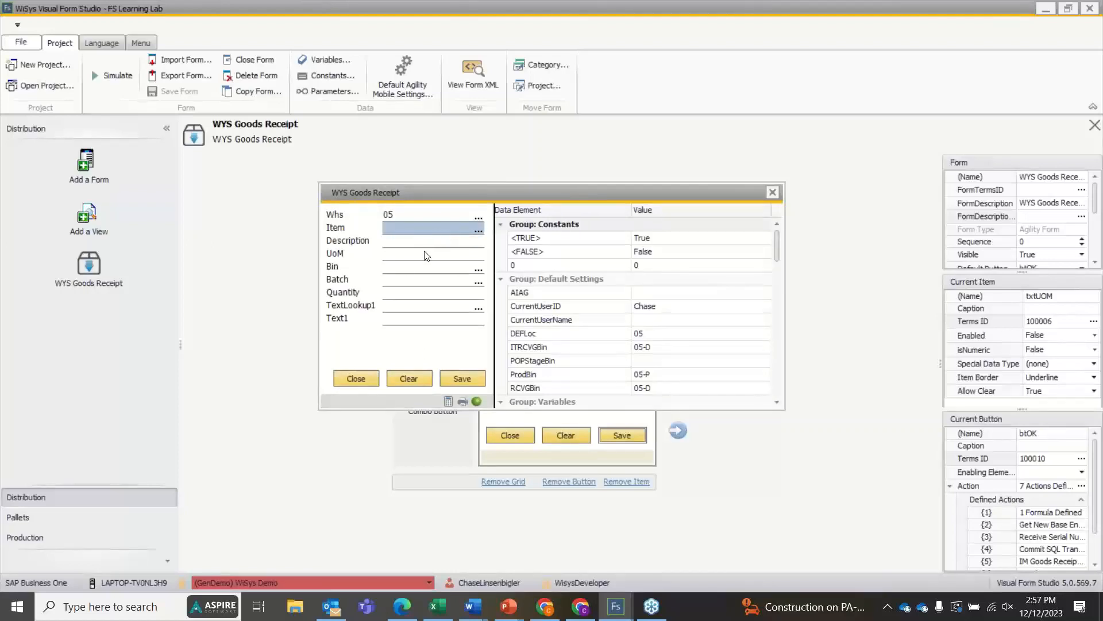
pyautogui.click(478, 230)
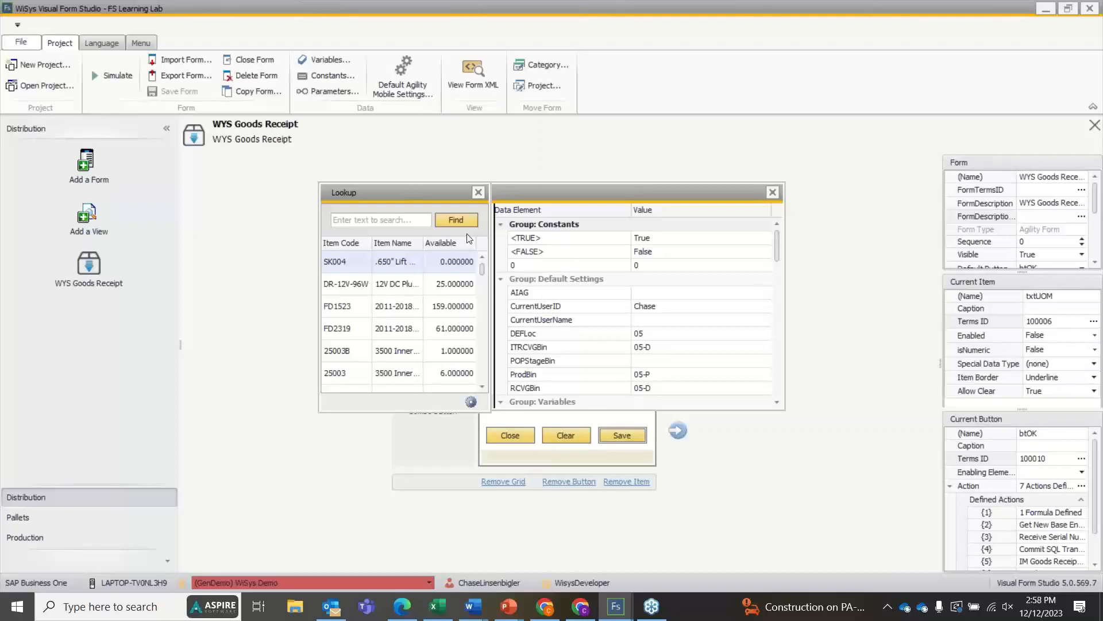
pyautogui.click(418, 284)
pyautogui.doubleClick(415, 283)
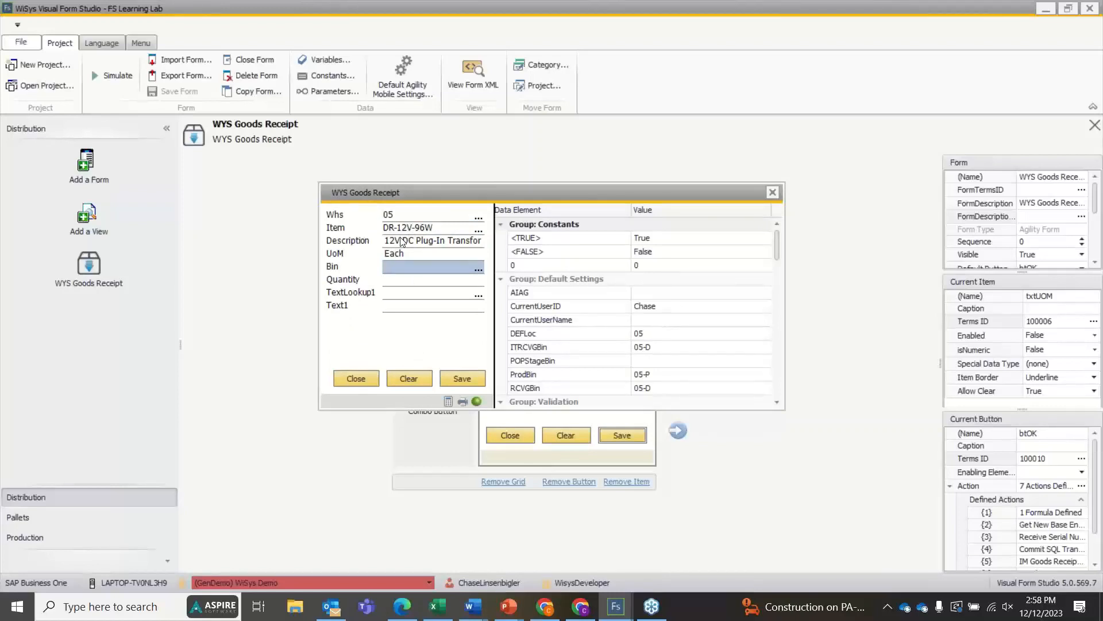
pyautogui.click(772, 192)
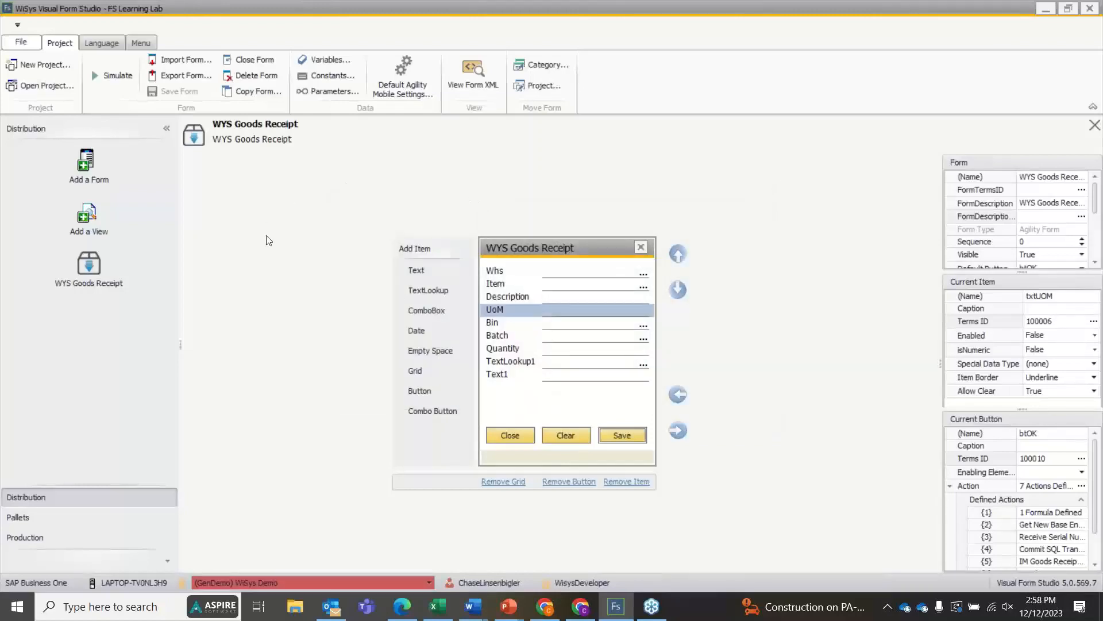
# Remove the TextLookup1 and Text1 items from the WYS Goods Receipt form
pyautogui.click(577, 361)
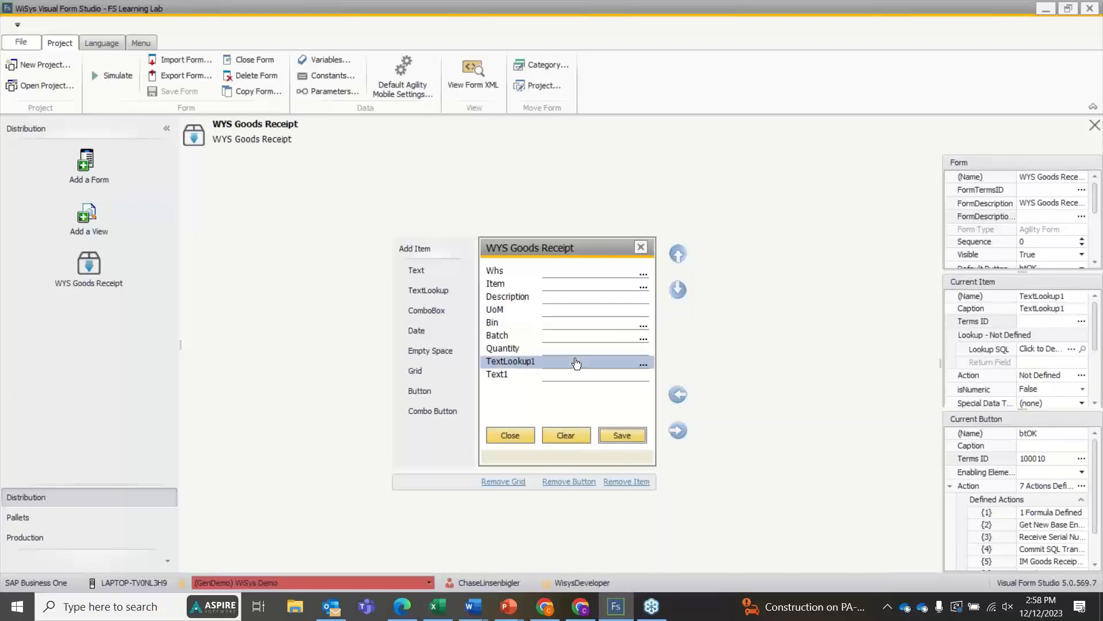
pyautogui.click(627, 482)
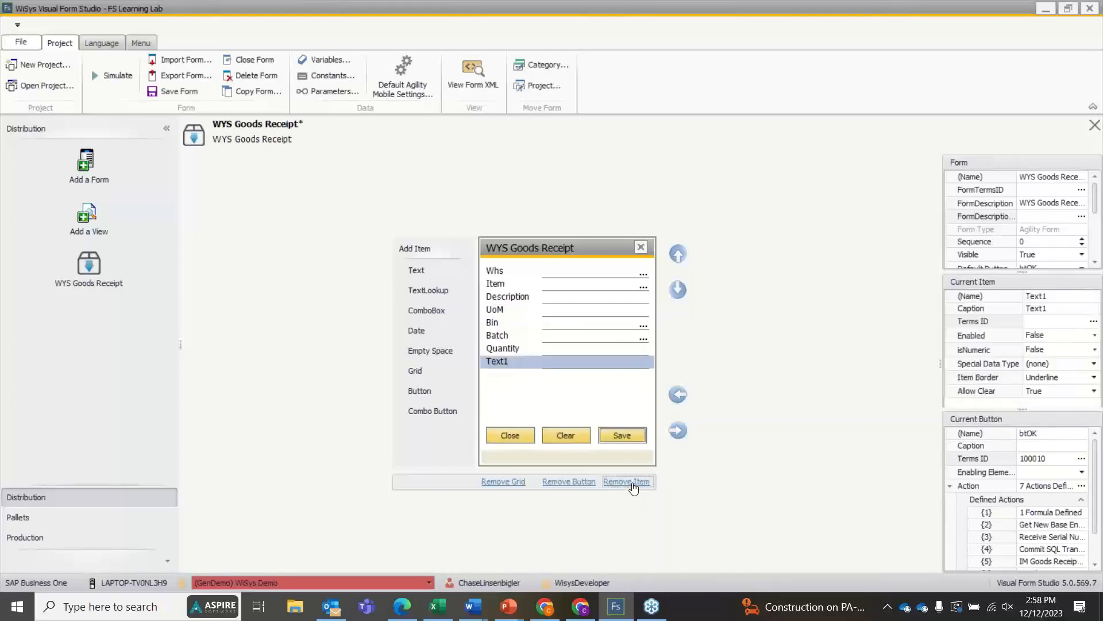
pyautogui.click(609, 483)
pyautogui.click(264, 93)
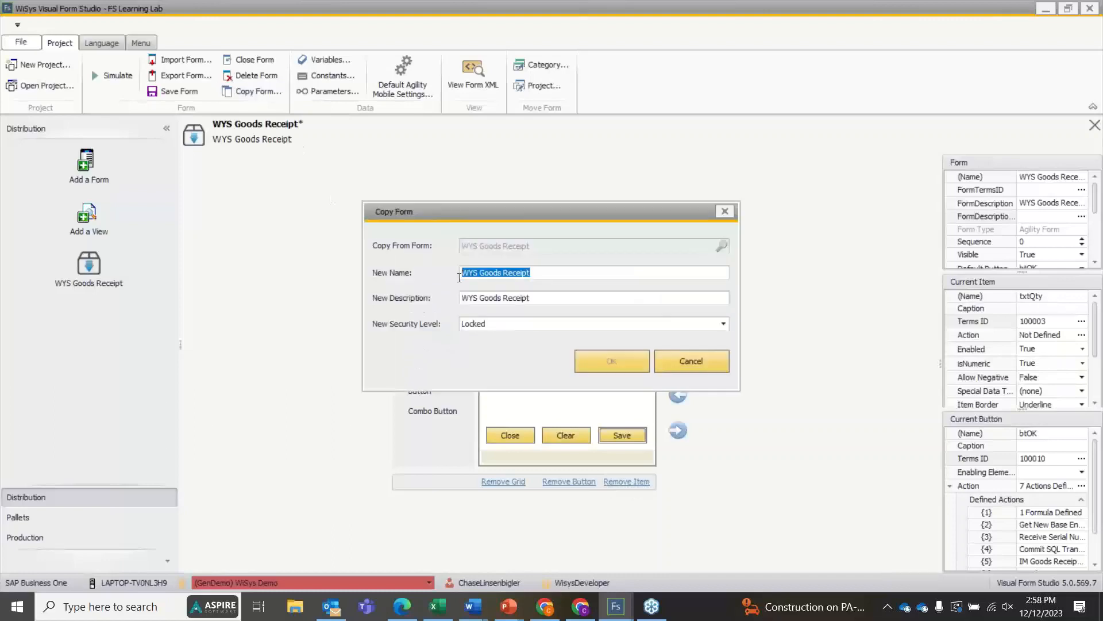
pyautogui.click(700, 355)
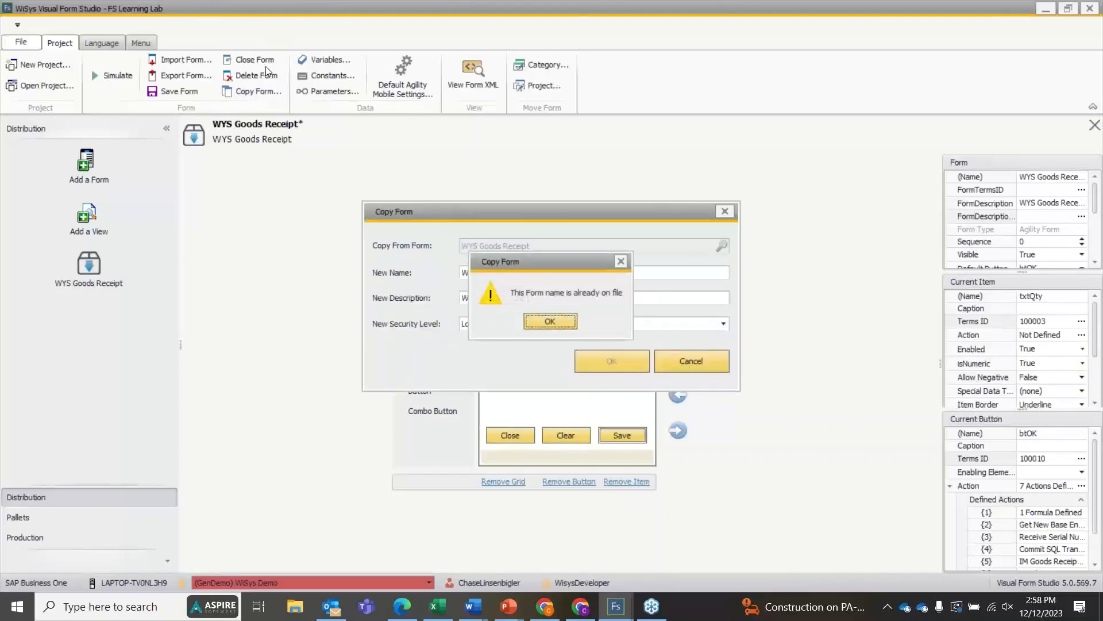
pyautogui.click(549, 321)
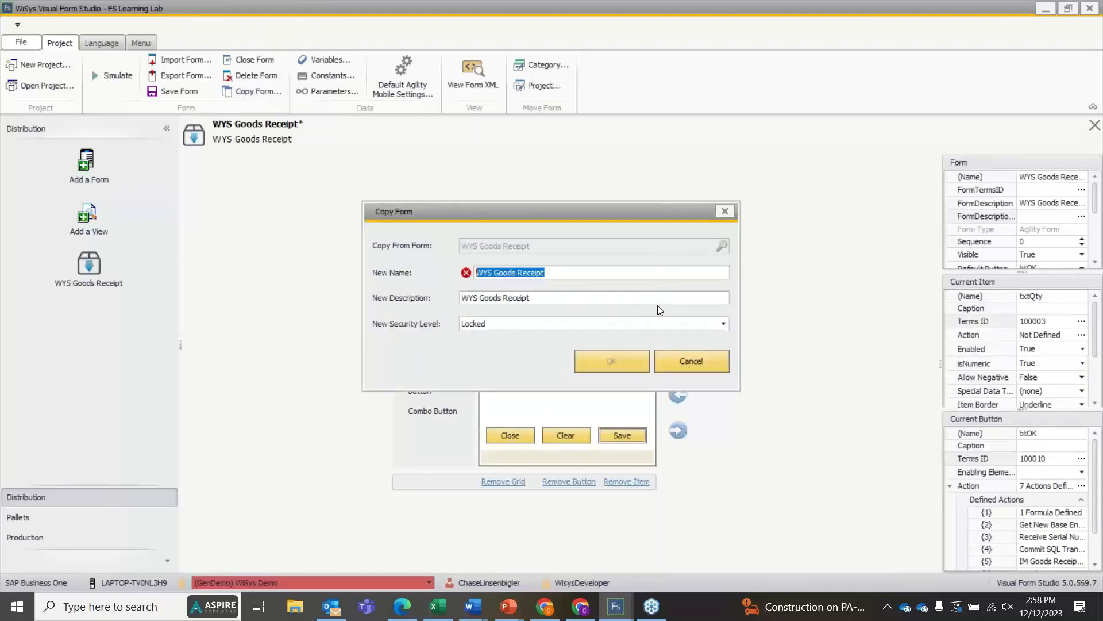
pyautogui.click(725, 211)
# Close the WYS Goods Receipt form and answer the closing prompt
pyautogui.click(251, 60)
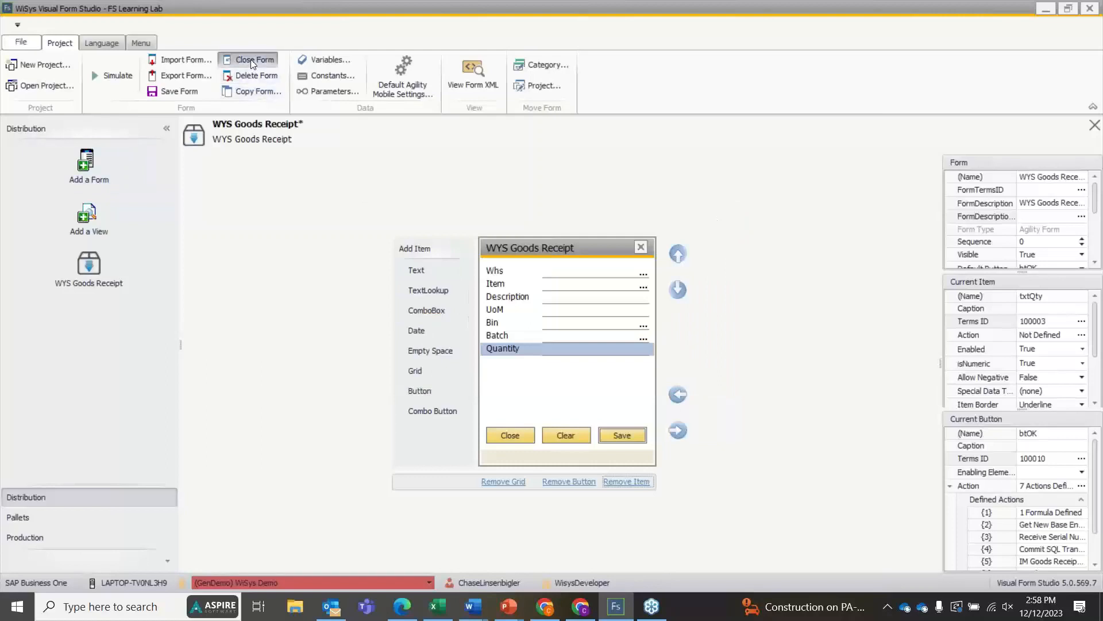
pyautogui.click(550, 322)
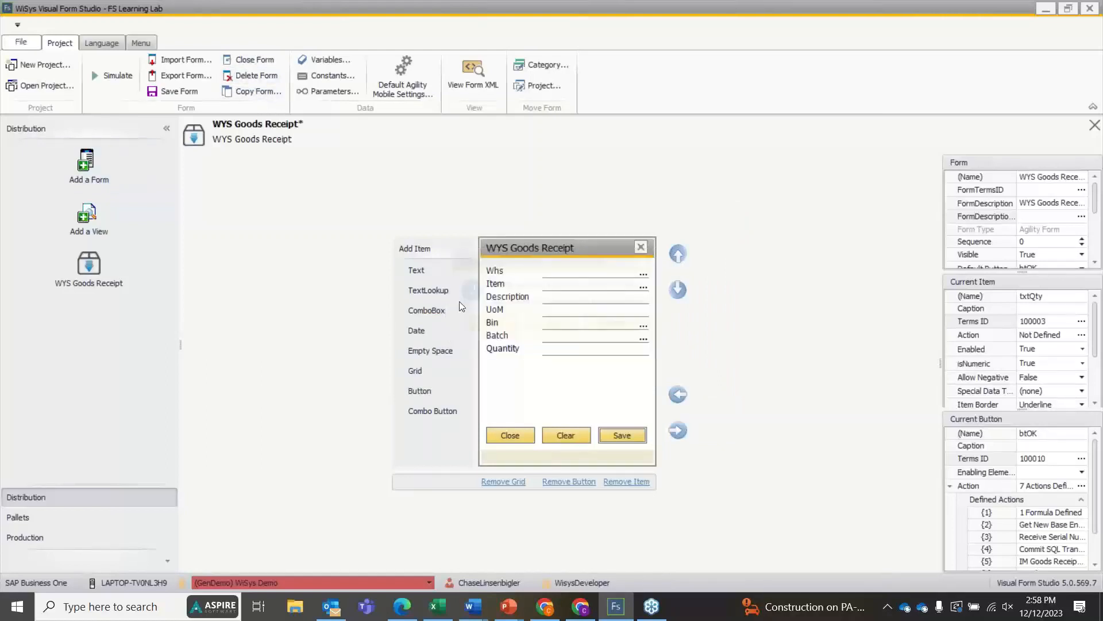
# Start copying a form, filter the source form names by "direc", and choose Directed Picking as the form to copy from
pyautogui.click(244, 91)
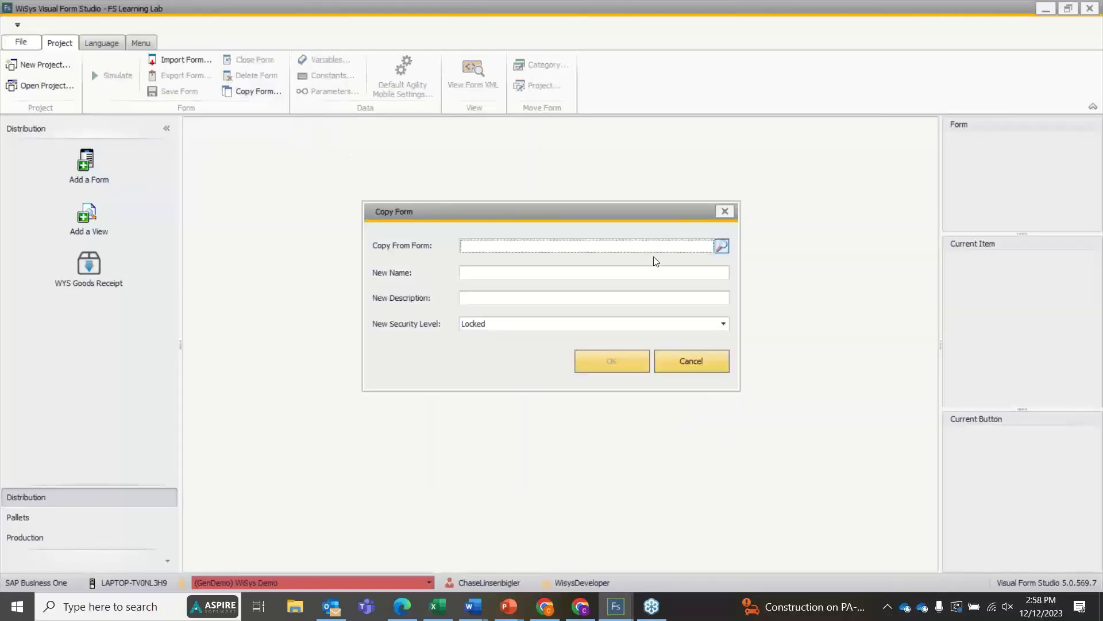
pyautogui.click(721, 246)
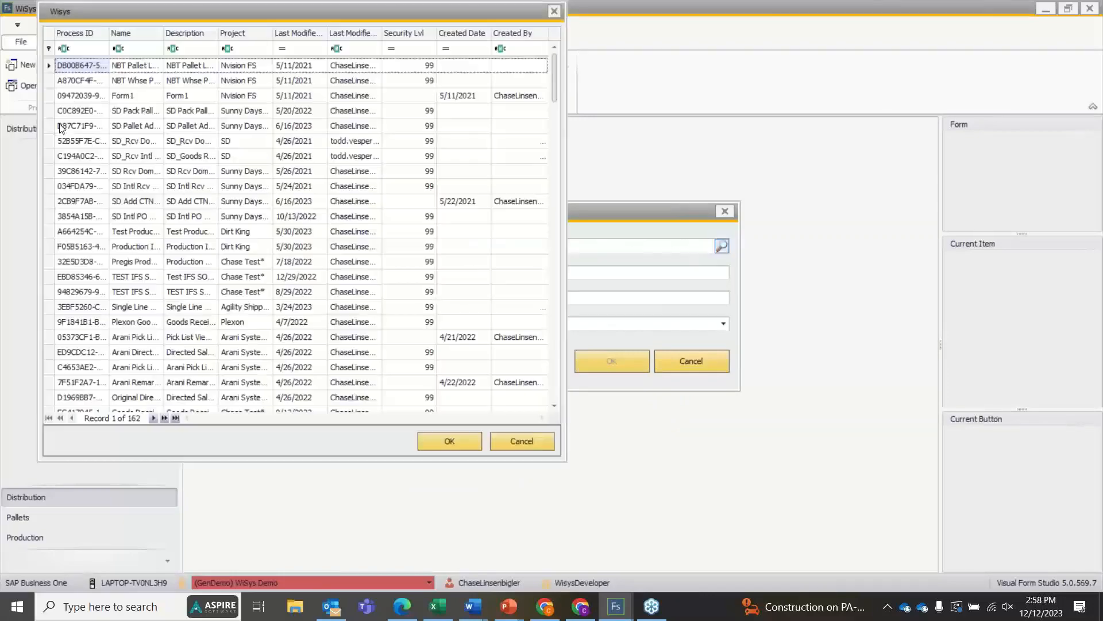
pyautogui.click(141, 52)
pyautogui.write('direc')
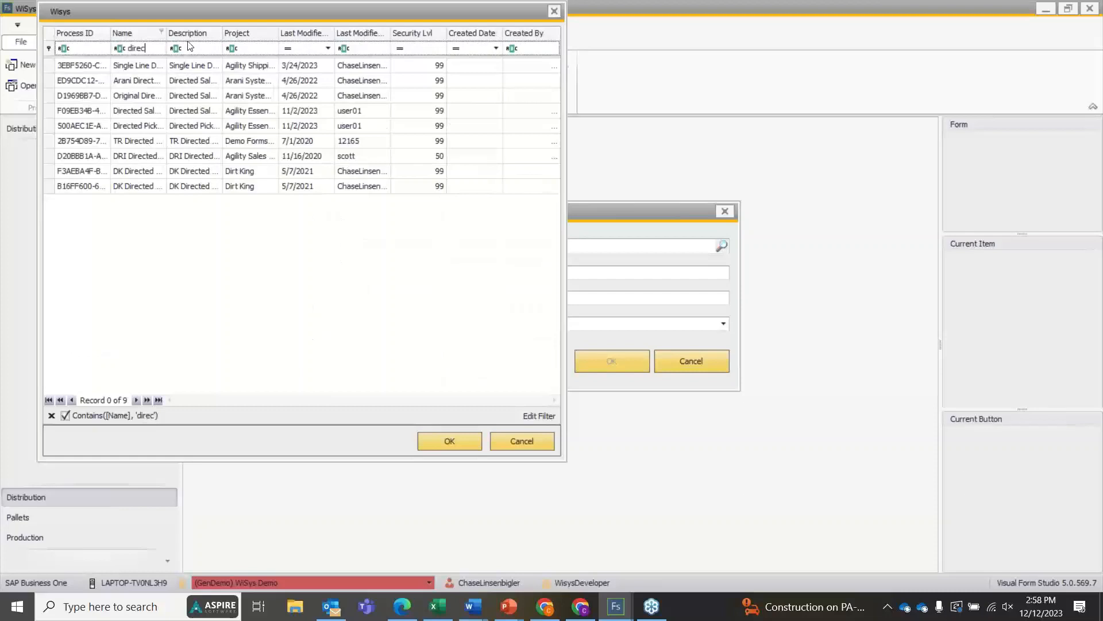
pyautogui.moveTo(166, 33); pyautogui.dragTo(274, 44)
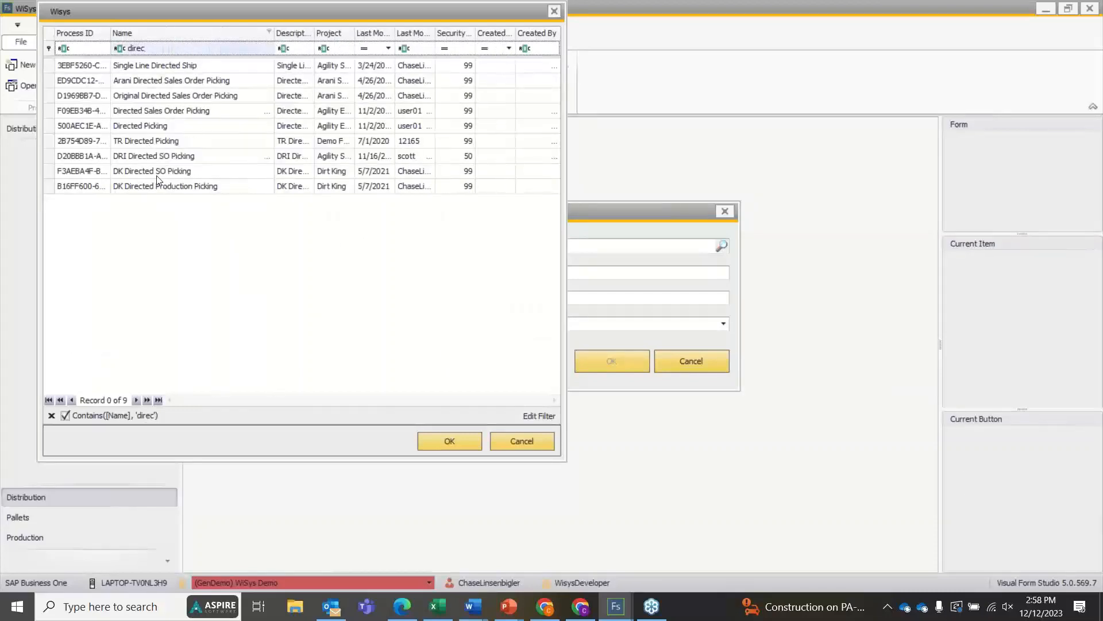
pyautogui.click(175, 114)
pyautogui.click(180, 126)
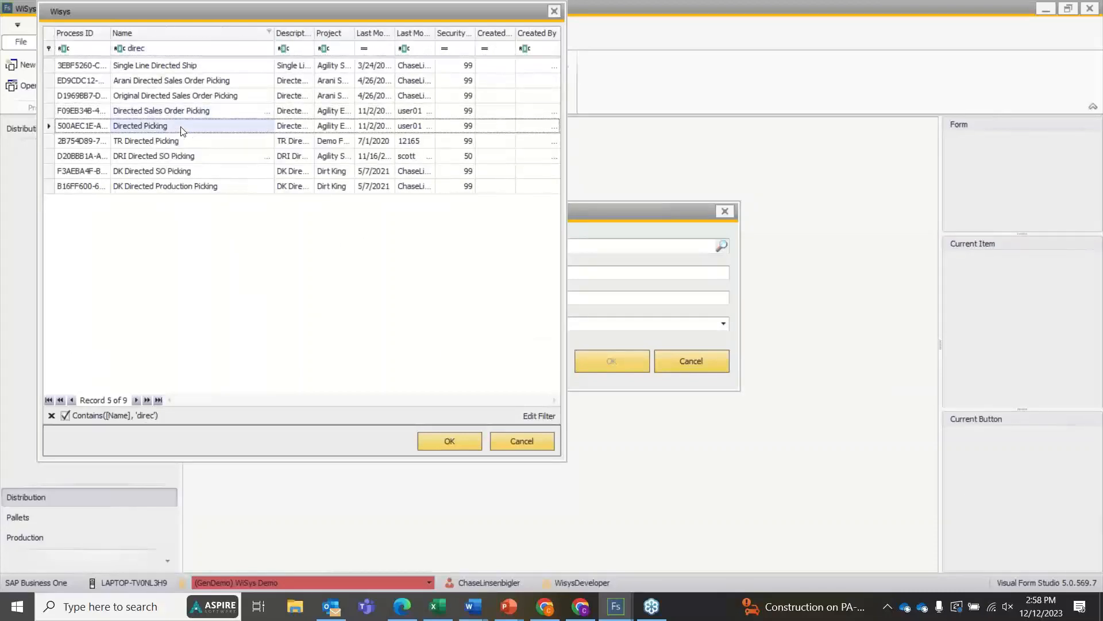
pyautogui.click(446, 443)
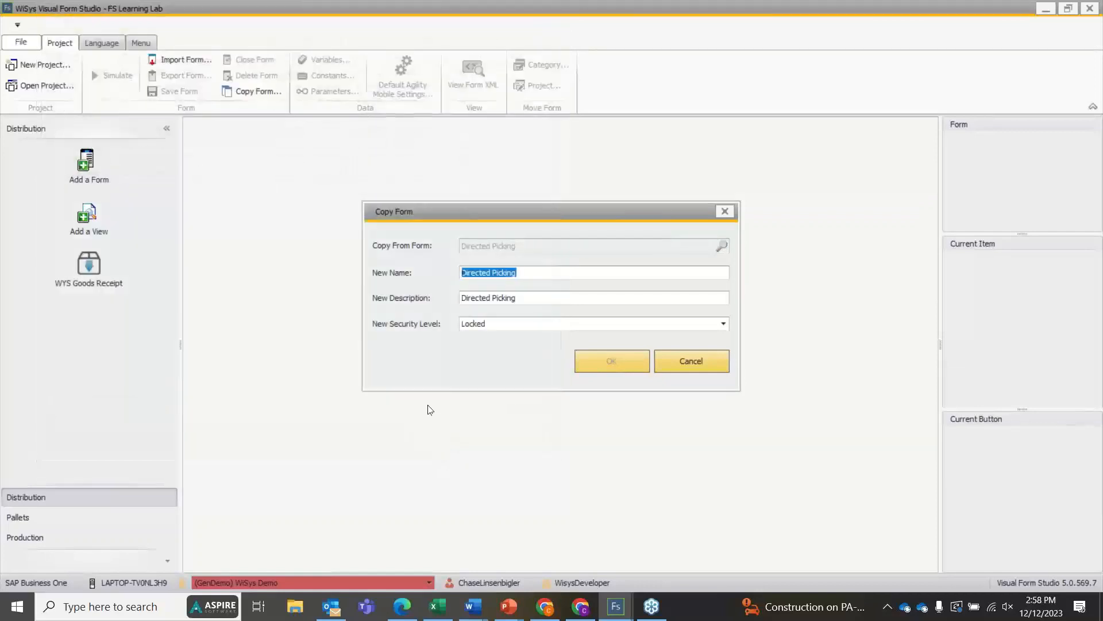
# Set both the copy's name and description to WYS Directed Picking, create the copy and open it
pyautogui.click(463, 274)
pyautogui.write('WYS')
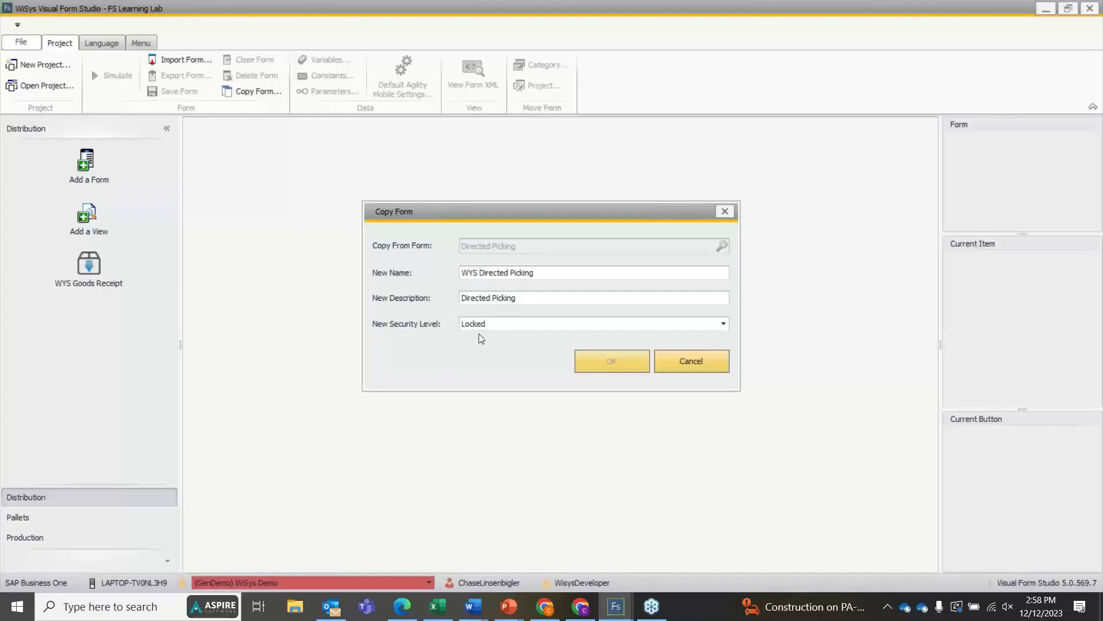
pyautogui.click(462, 297)
pyautogui.write('WYS')
pyautogui.click(607, 366)
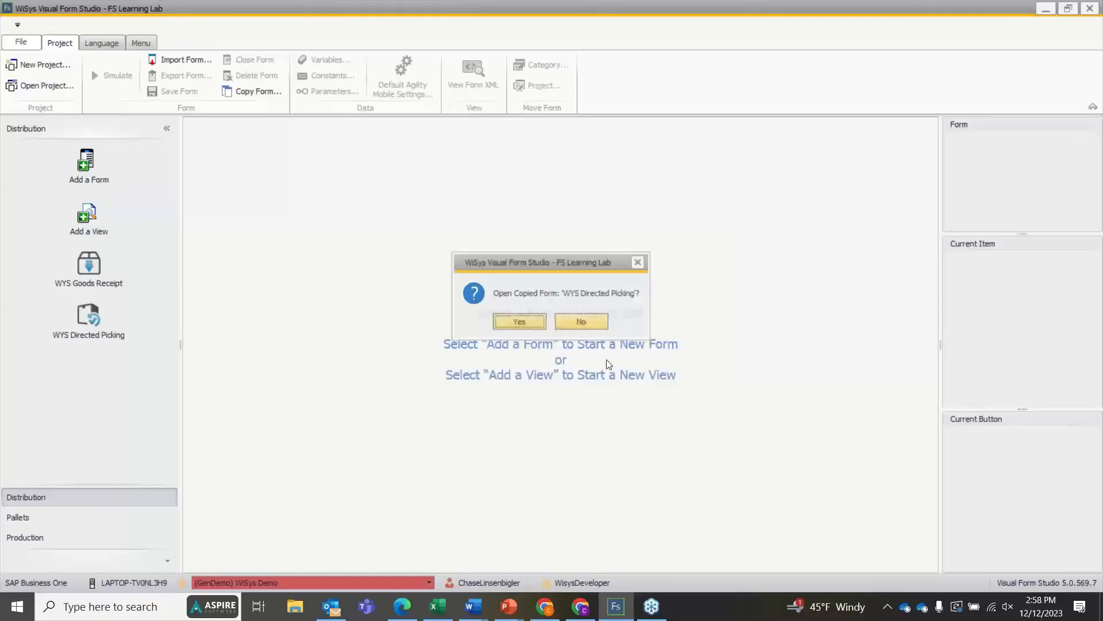
pyautogui.click(525, 320)
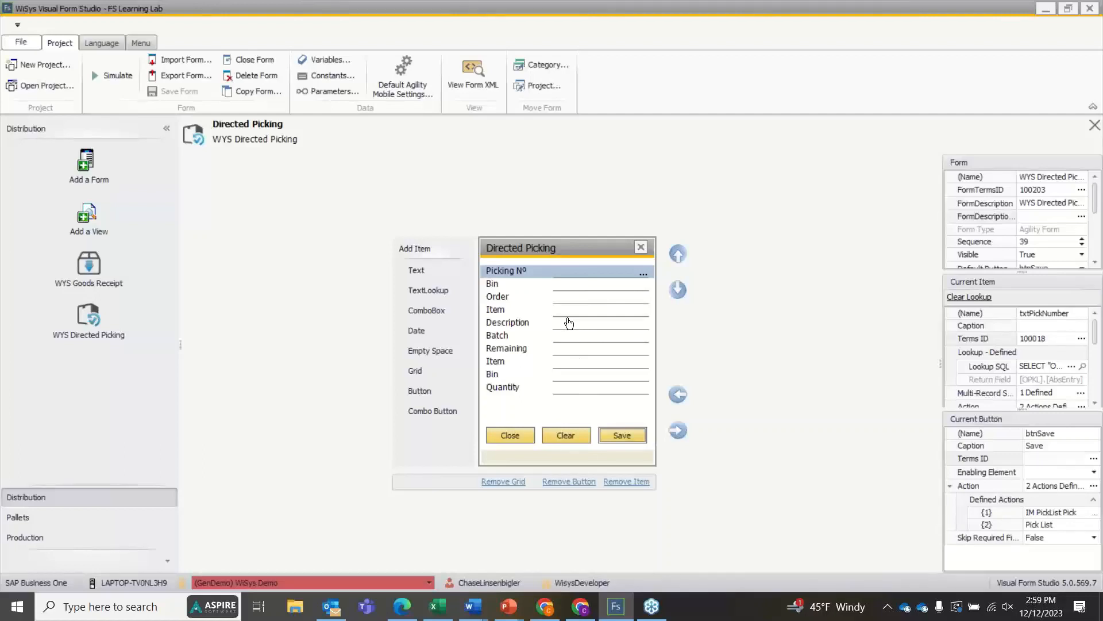
# Simulate the WYS Directed Picking form and look up picking number 383
pyautogui.click(112, 75)
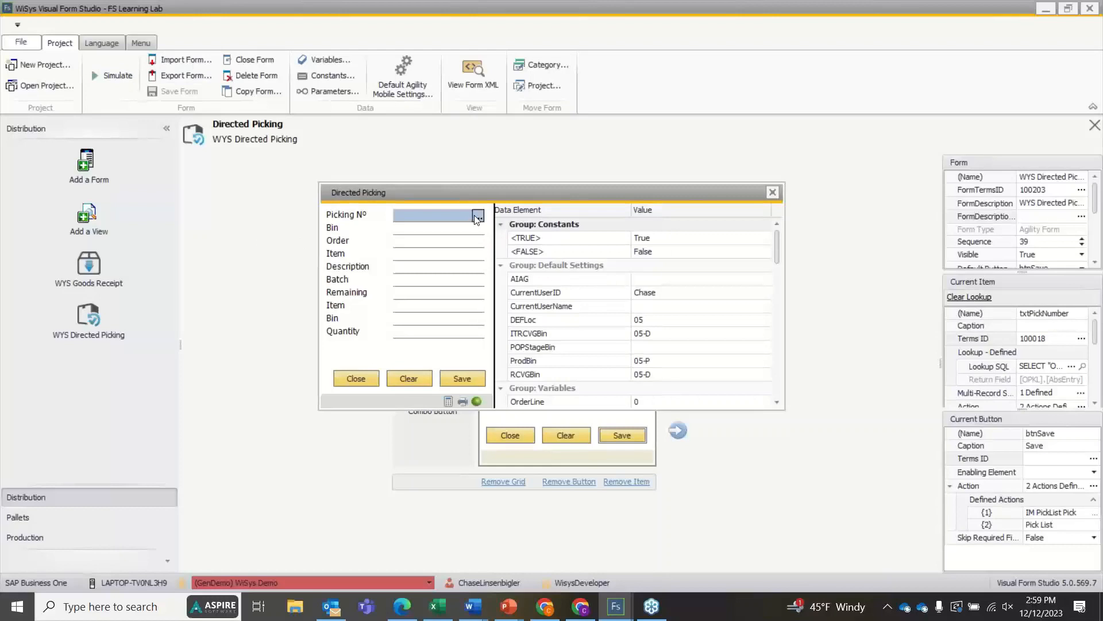
pyautogui.click(477, 217)
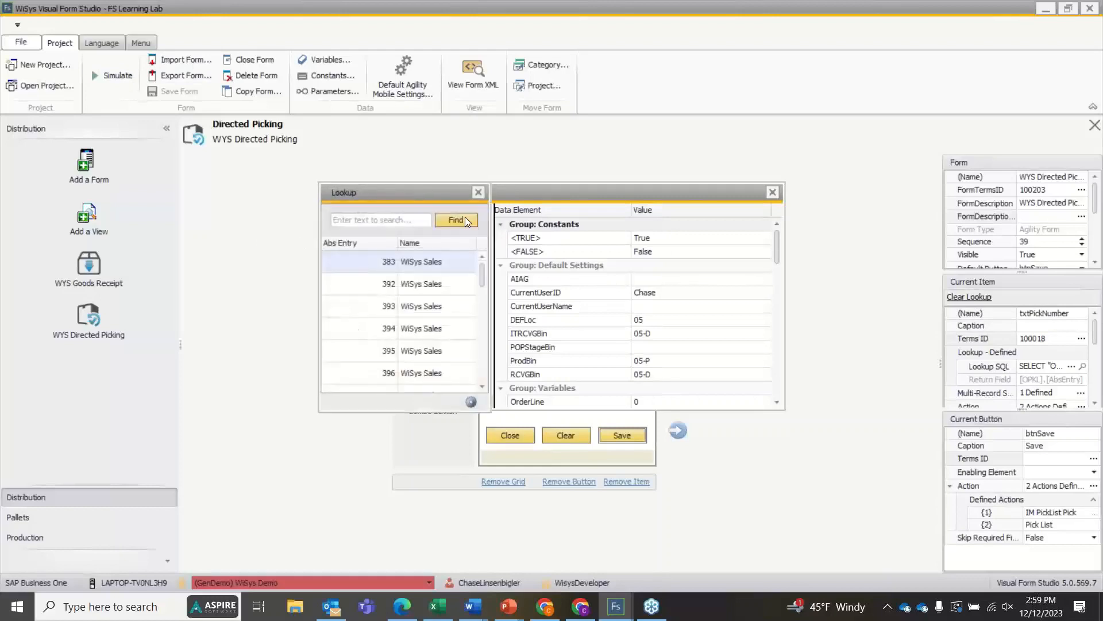
pyautogui.doubleClick(392, 284)
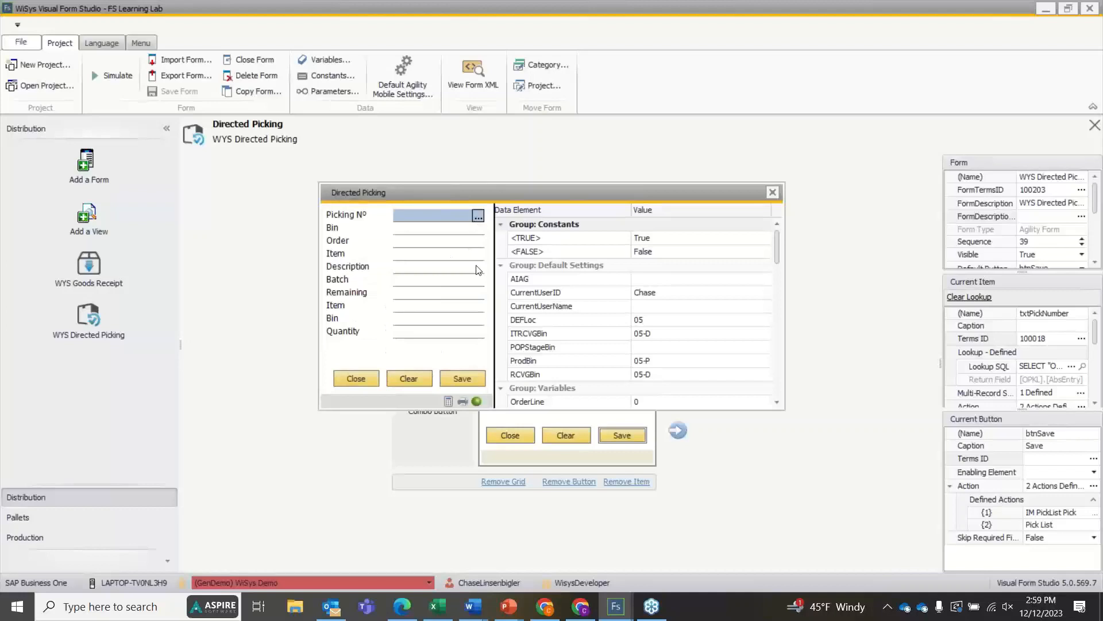
pyautogui.click(479, 217)
pyautogui.doubleClick(412, 269)
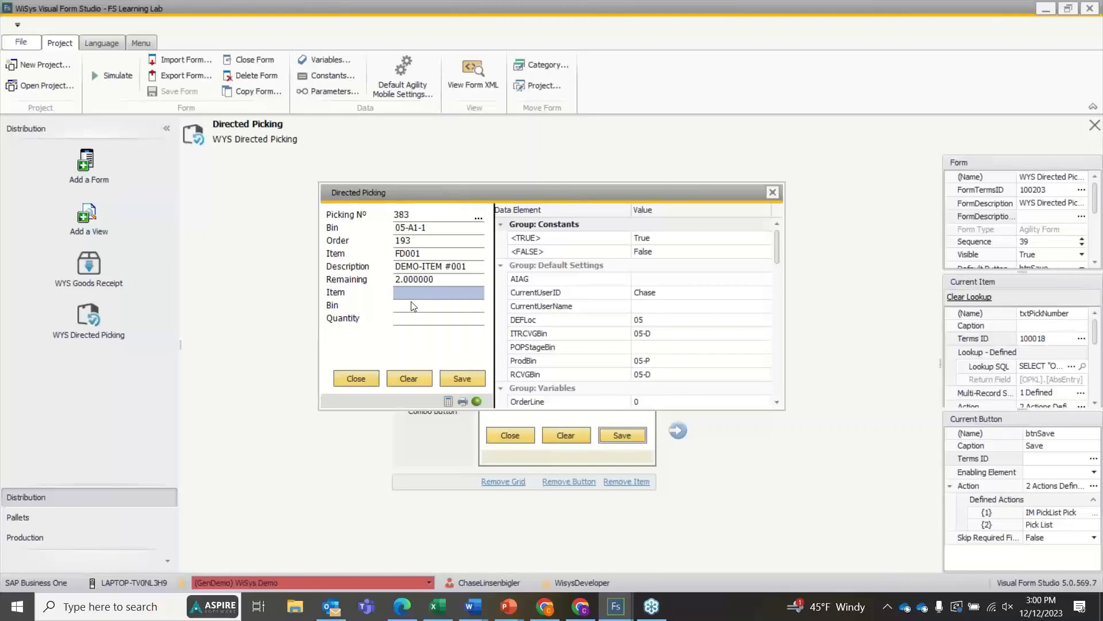
# Test the item check by entering 002 and FD001 as the picked item, then close the simulation
pyautogui.write('002')
pyautogui.press('Return')
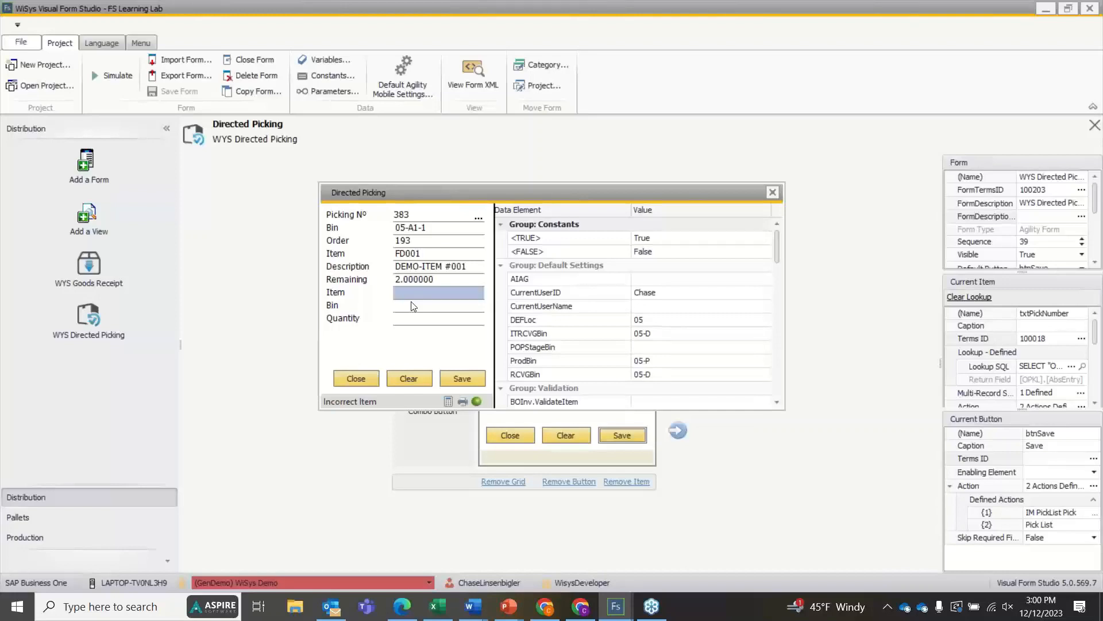
pyautogui.write('FD001')
pyautogui.press('Return')
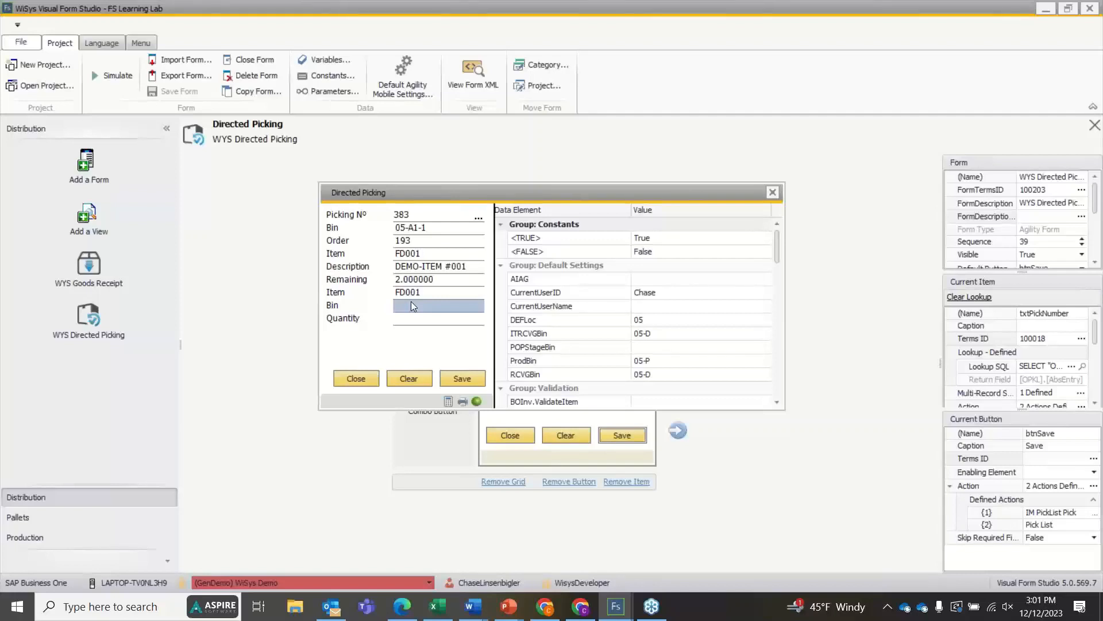
pyautogui.click(773, 192)
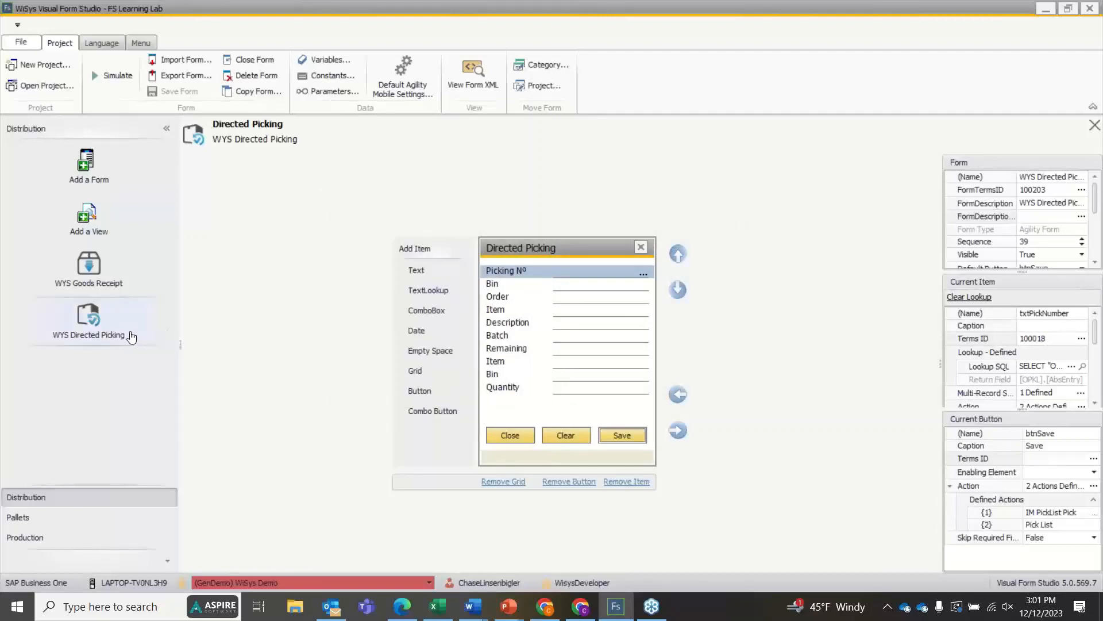
# Open the WYS Goods Receipt form and add a combo box with the list items 05, 07 and PROD
pyautogui.click(89, 274)
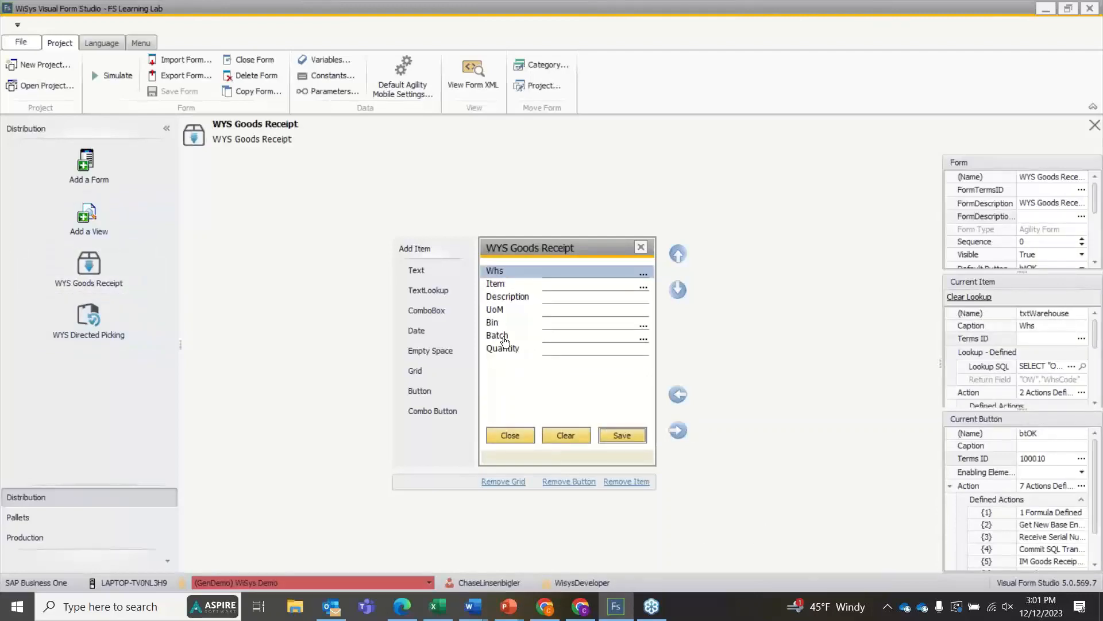
pyautogui.click(456, 320)
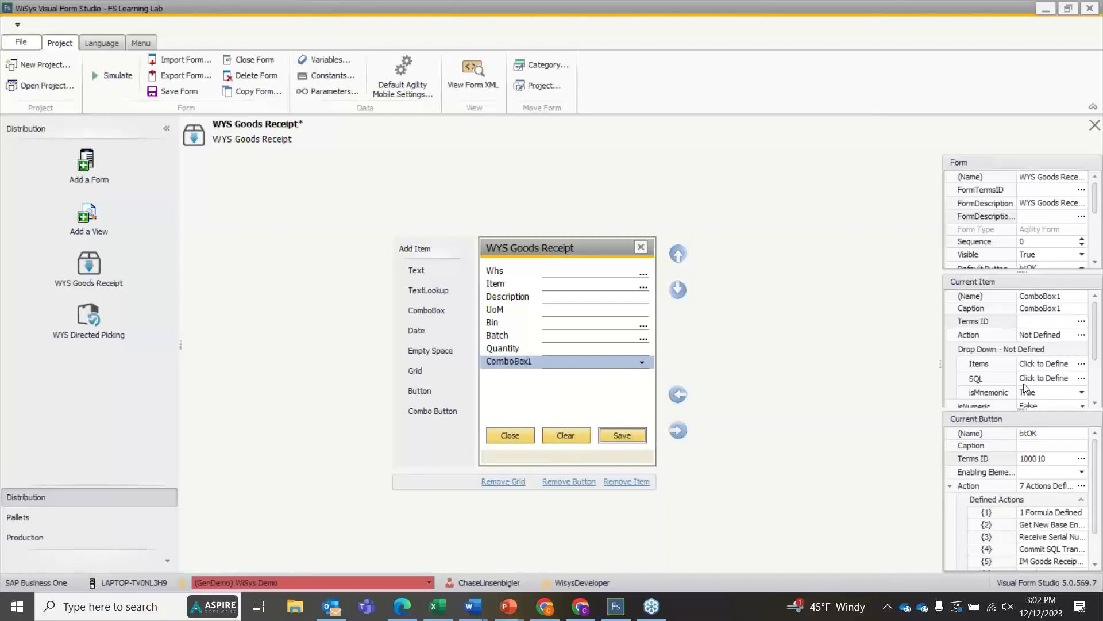
pyautogui.click(1081, 363)
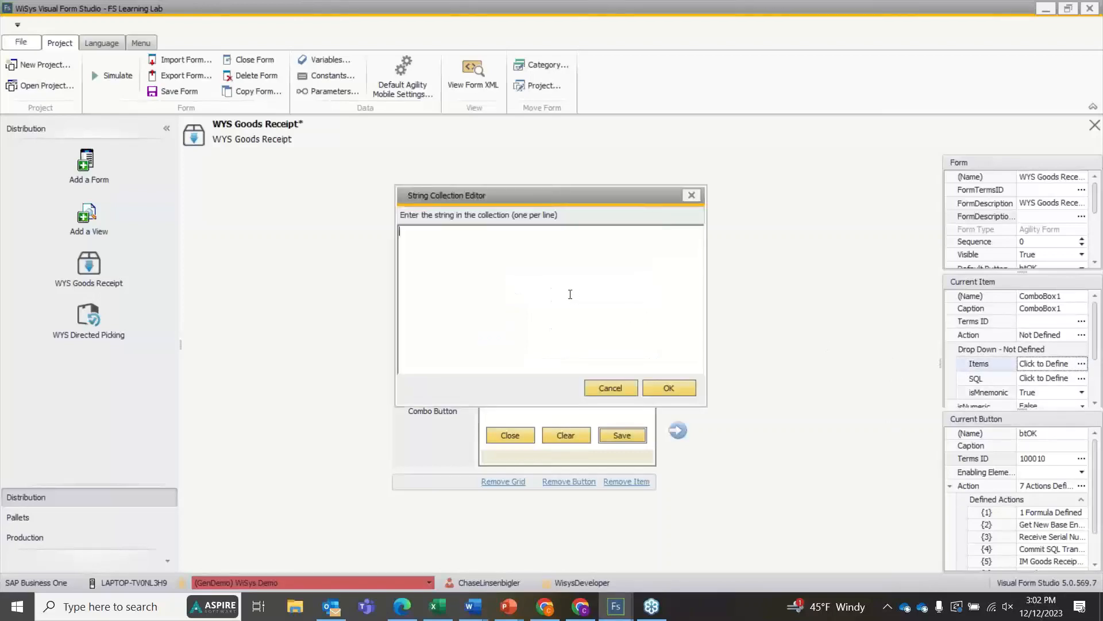
pyautogui.write('05')
pyautogui.press('Return')
pyautogui.write('07 ')
pyautogui.write('P')
pyautogui.write('ROD')
pyautogui.click(659, 389)
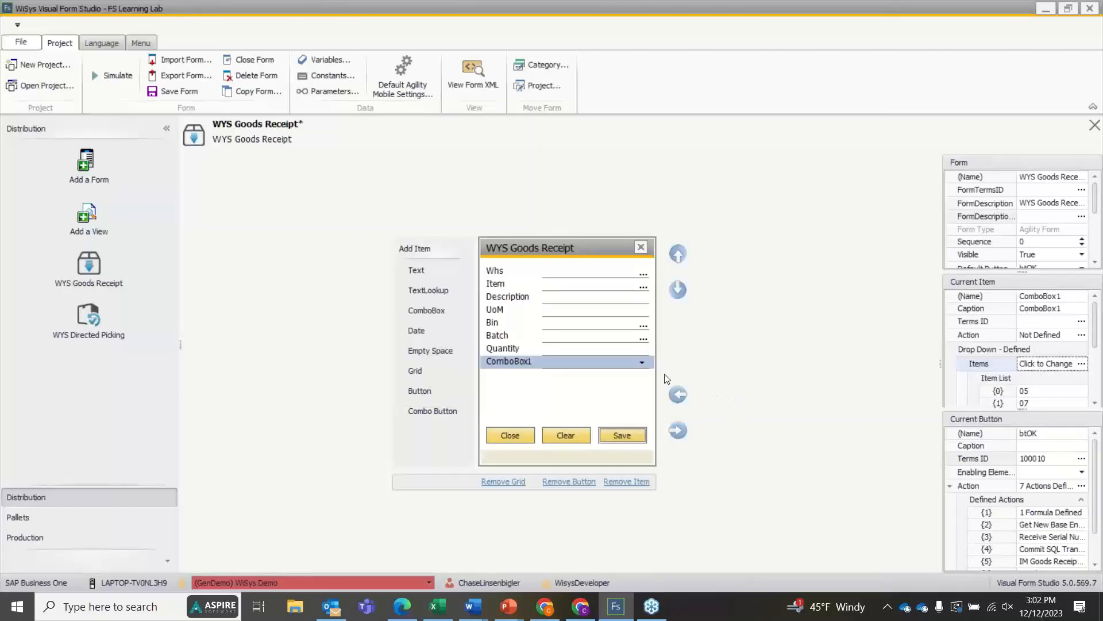
# Move the combo box up to directly below Whs and save the form
pyautogui.click(679, 253)
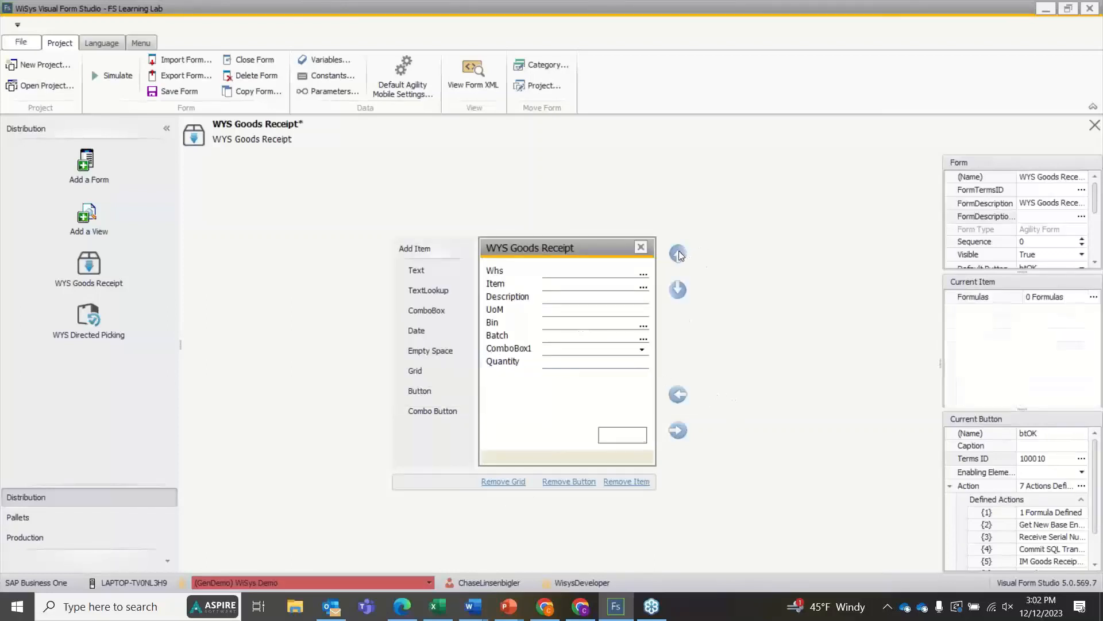
pyautogui.click(679, 253)
pyautogui.click(679, 254)
pyautogui.click(678, 253)
pyautogui.click(678, 253)
pyautogui.click(679, 253)
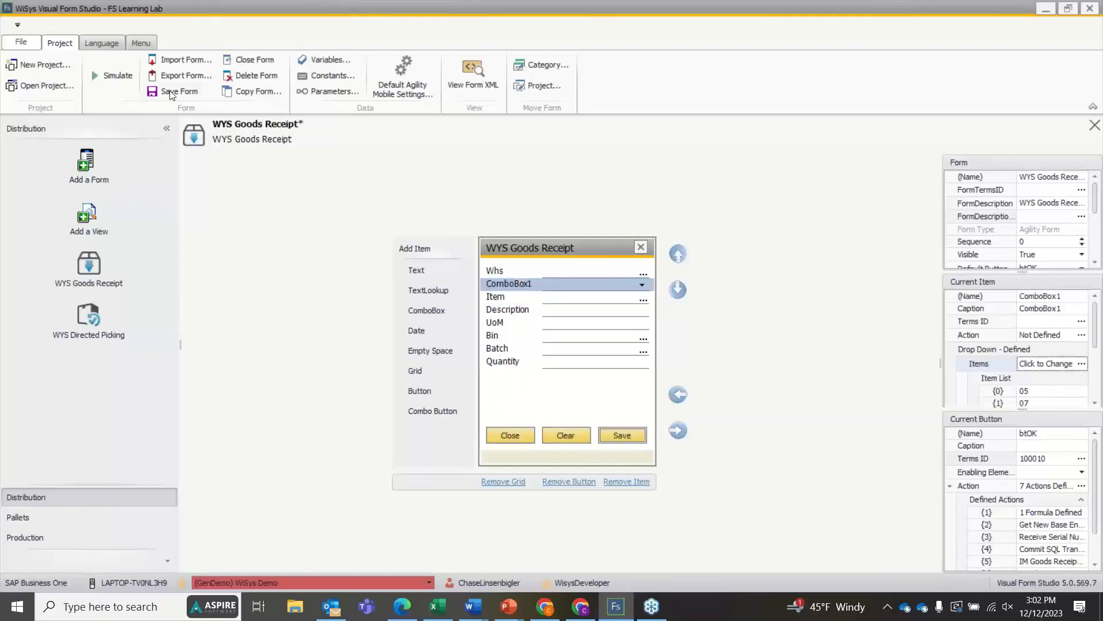
pyautogui.click(171, 92)
# Simulate the WYS Goods Receipt form, choose P=PROD in the combo box, then close the simulation
pyautogui.click(112, 75)
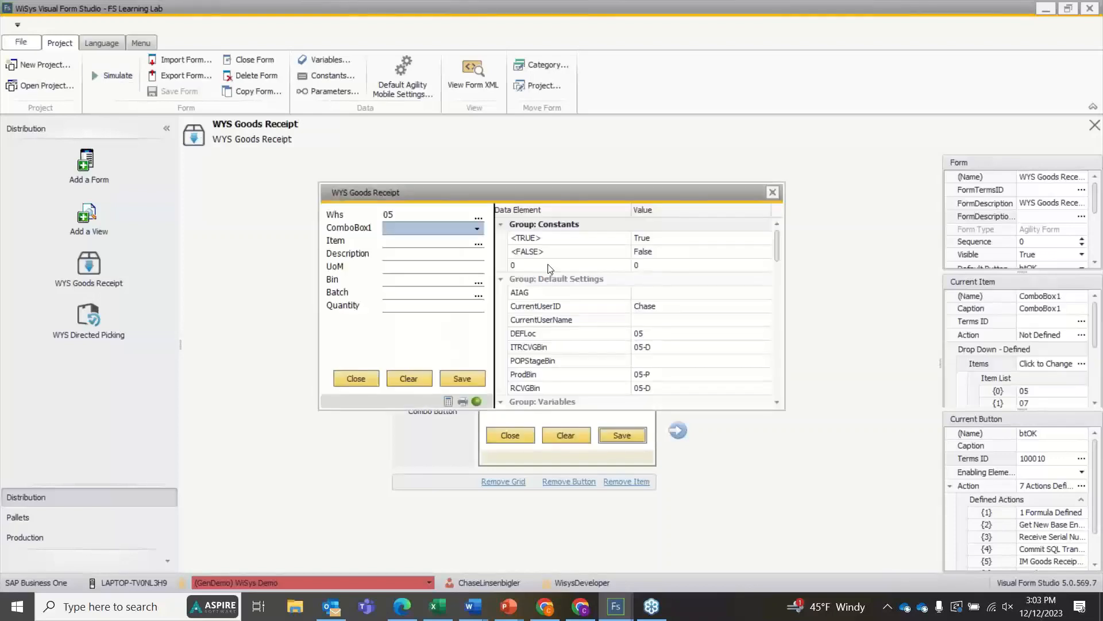
pyautogui.click(477, 229)
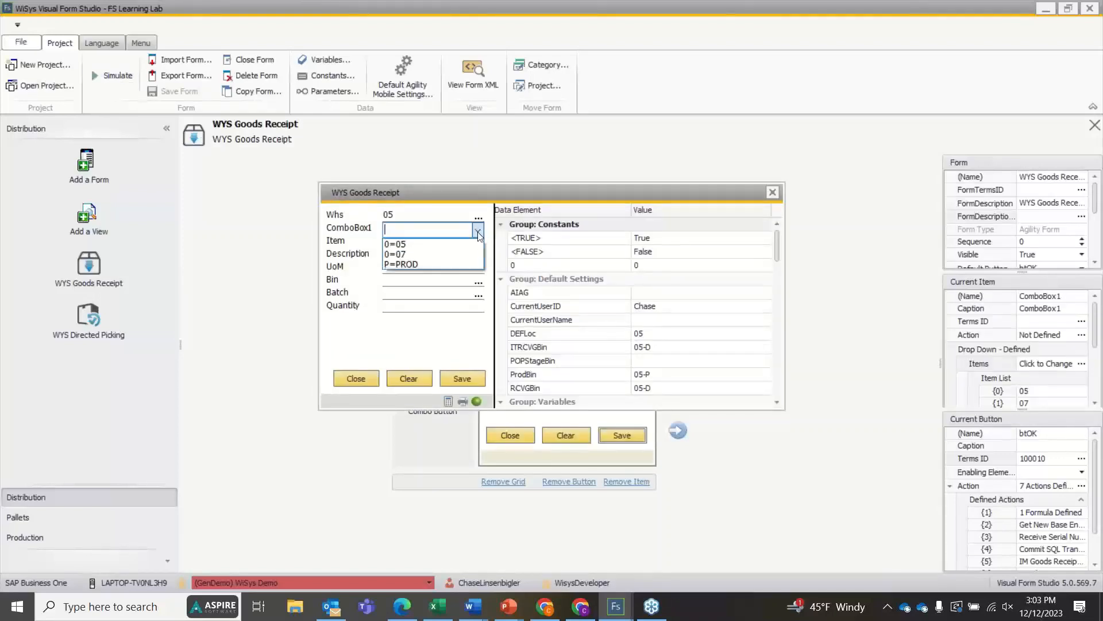
pyautogui.click(433, 264)
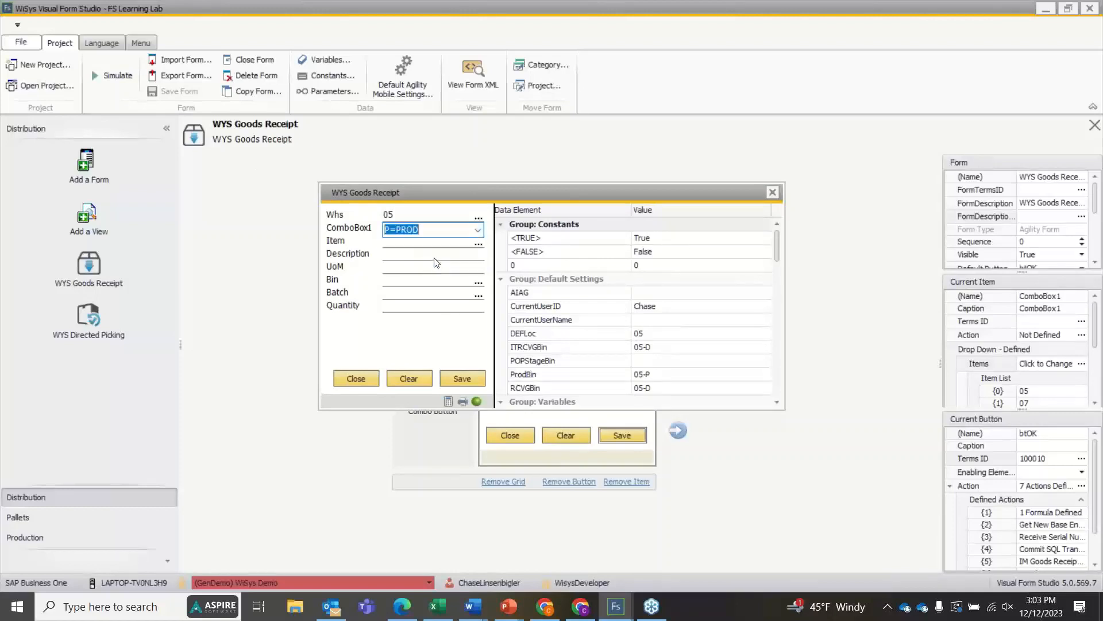
pyautogui.press('Tab')
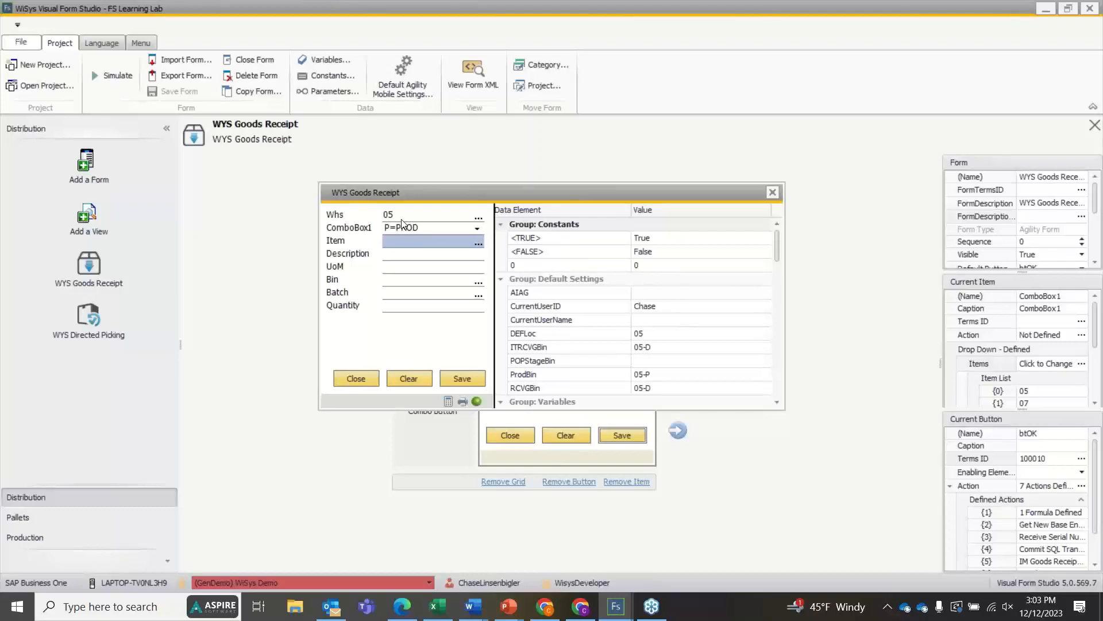
pyautogui.click(774, 193)
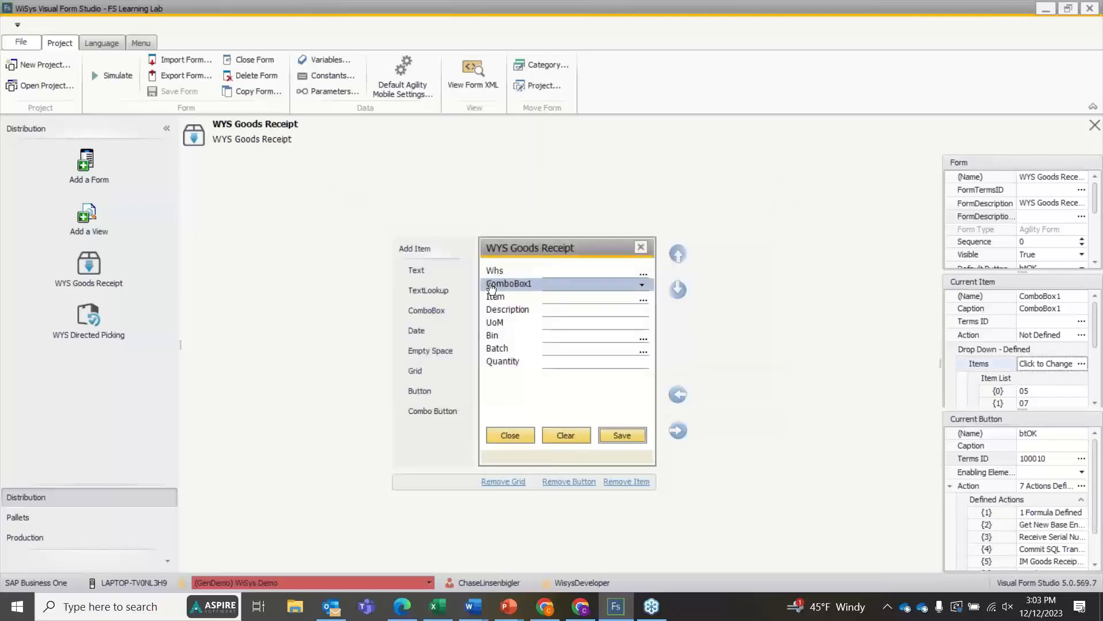
# Replace the combo box with a date item placed directly below Whs, and save the form
pyautogui.click(619, 483)
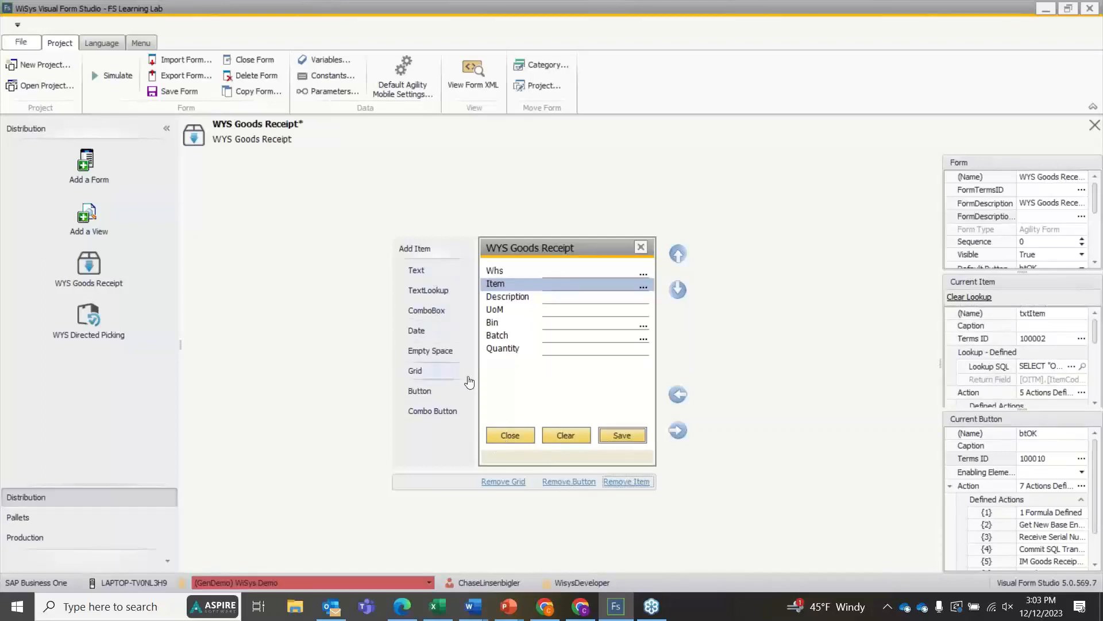
pyautogui.click(414, 332)
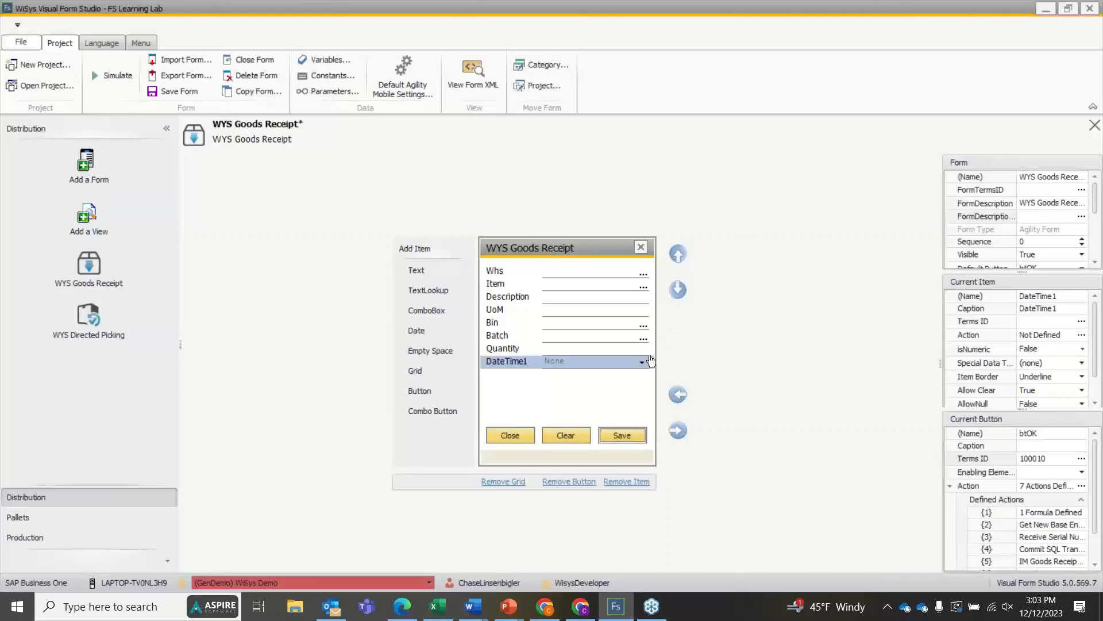
pyautogui.click(678, 254)
pyautogui.click(679, 254)
pyautogui.click(679, 254)
pyautogui.click(679, 254)
pyautogui.click(678, 254)
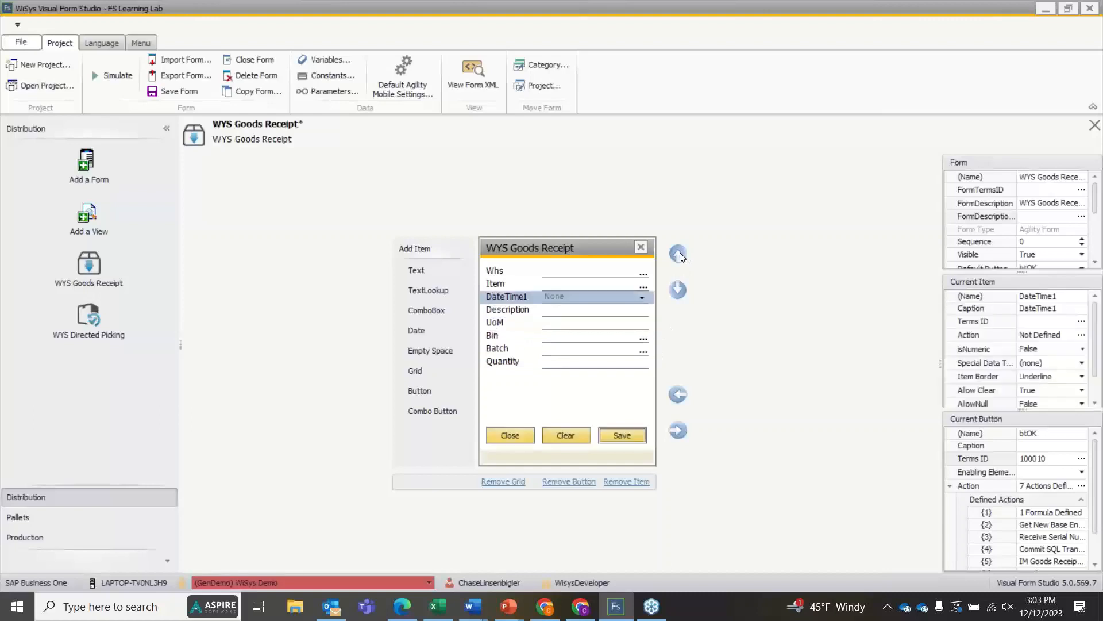
pyautogui.click(678, 254)
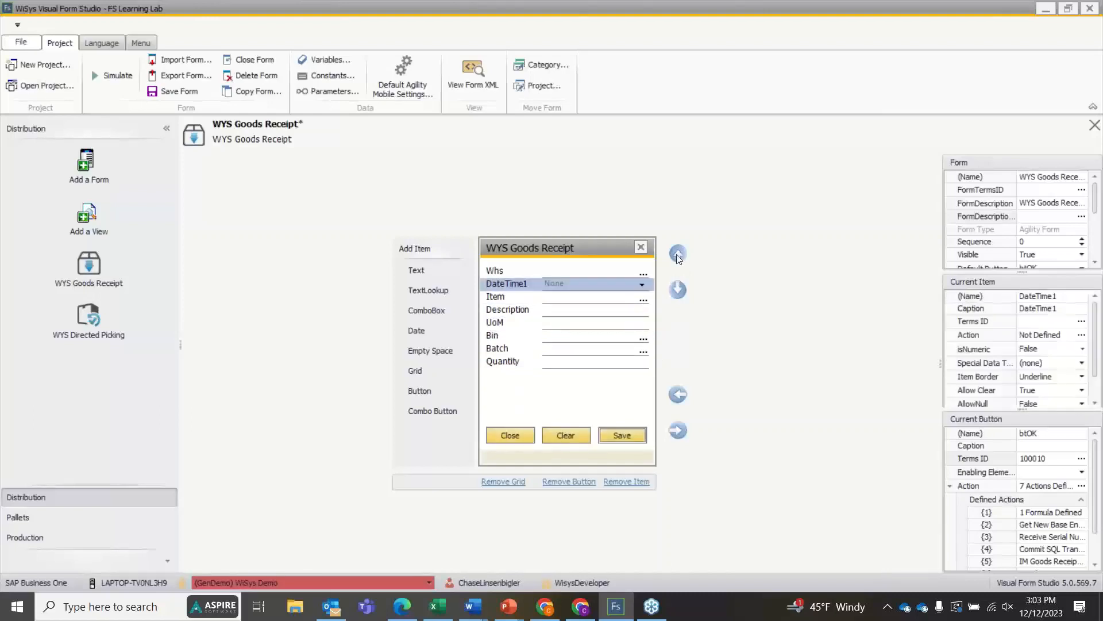
pyautogui.click(198, 92)
# Simulate the WYS Goods Receipt form, pick 9/3/2023 in the date item's calendar, then close the simulation
pyautogui.click(112, 75)
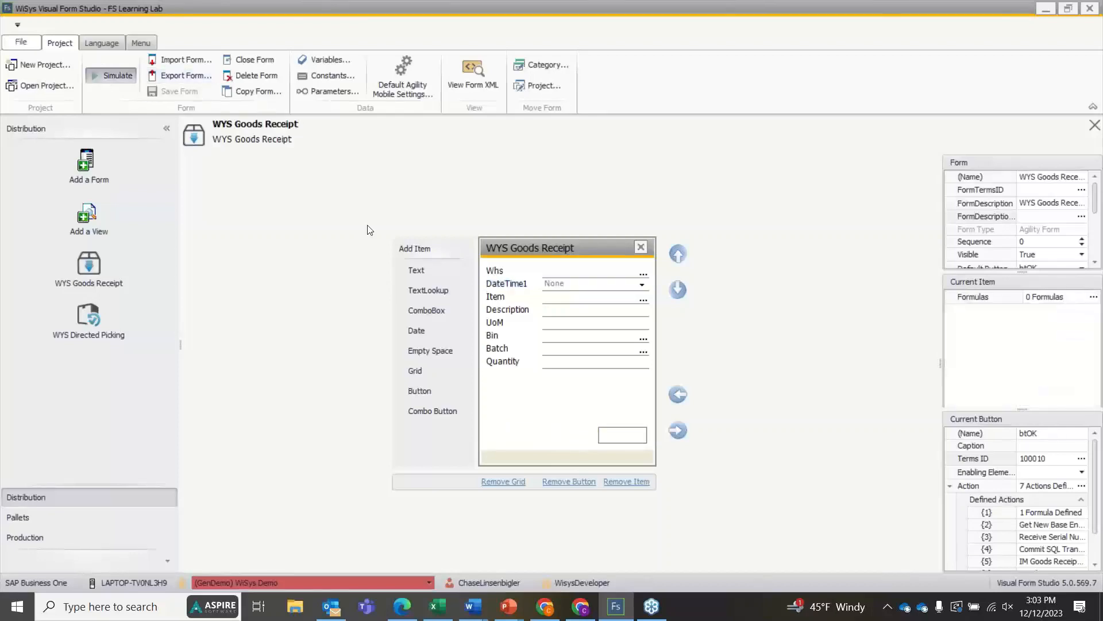
pyautogui.click(479, 228)
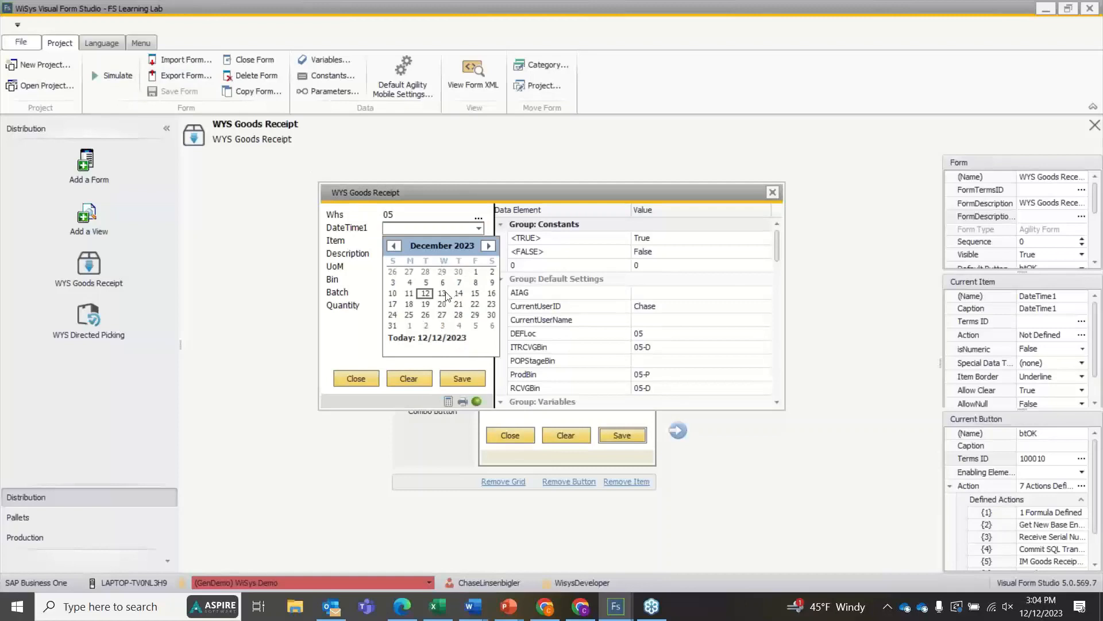
pyautogui.click(395, 246)
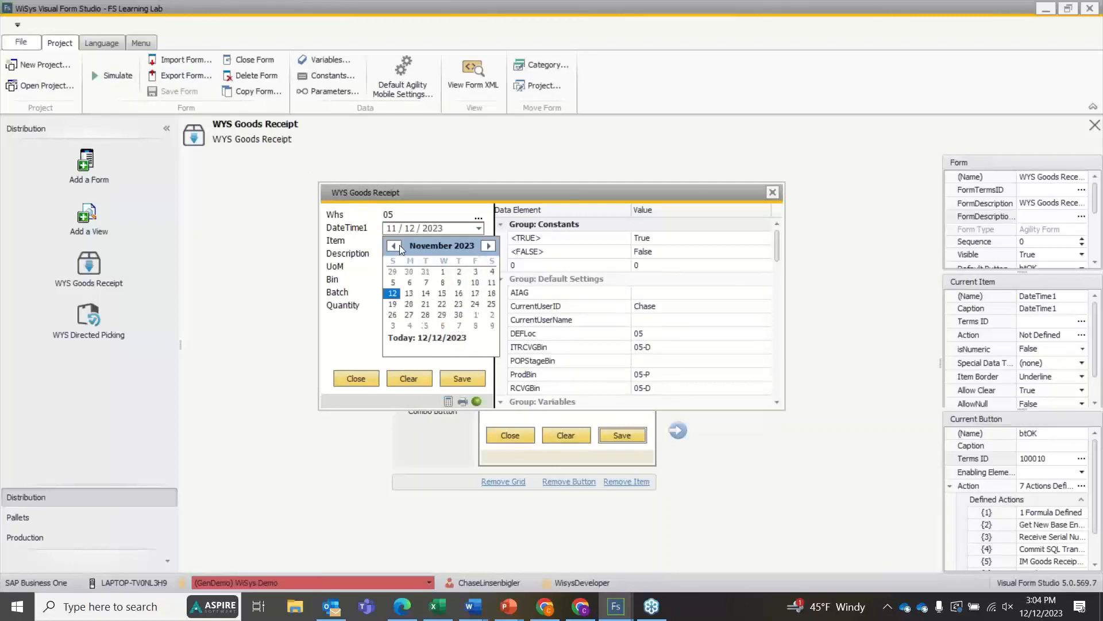
pyautogui.click(399, 245)
pyautogui.click(399, 245)
pyautogui.click(422, 250)
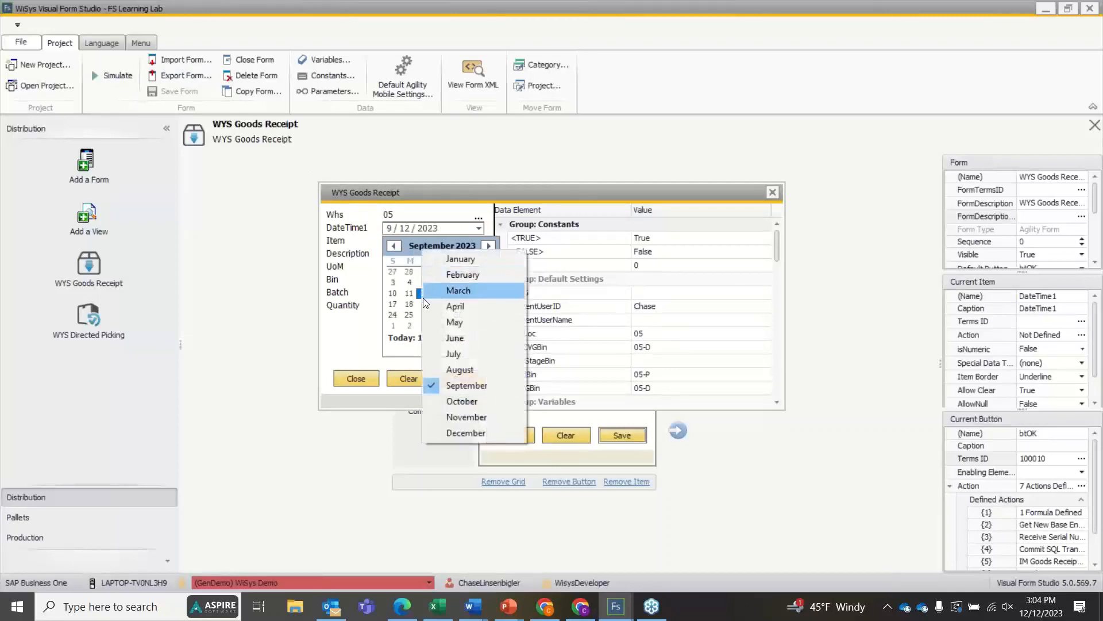
pyautogui.click(391, 283)
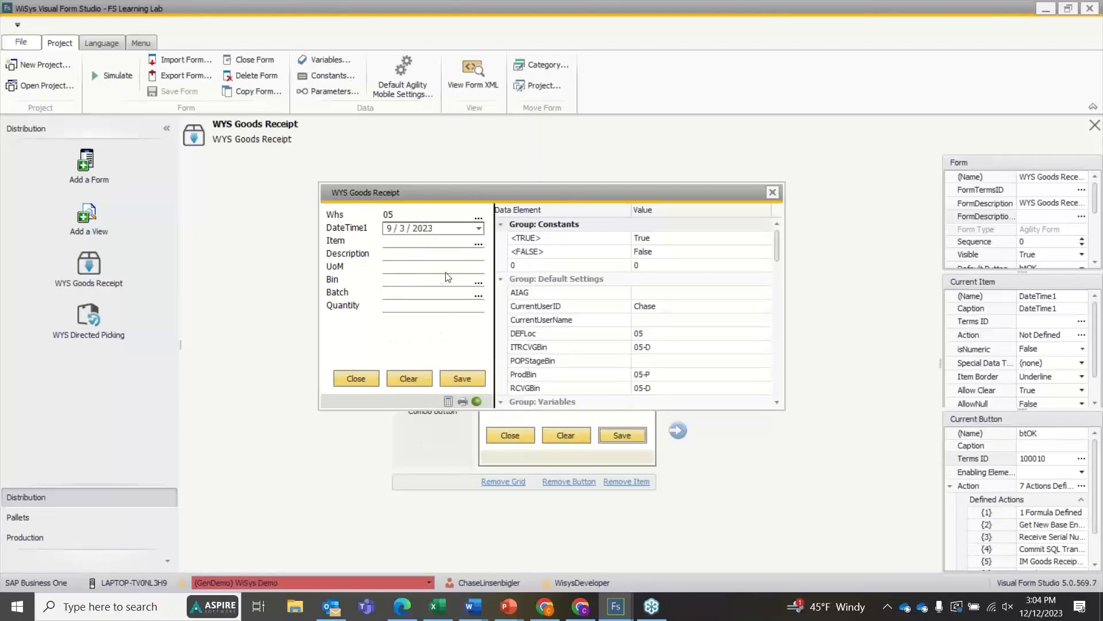
pyautogui.press('Tab')
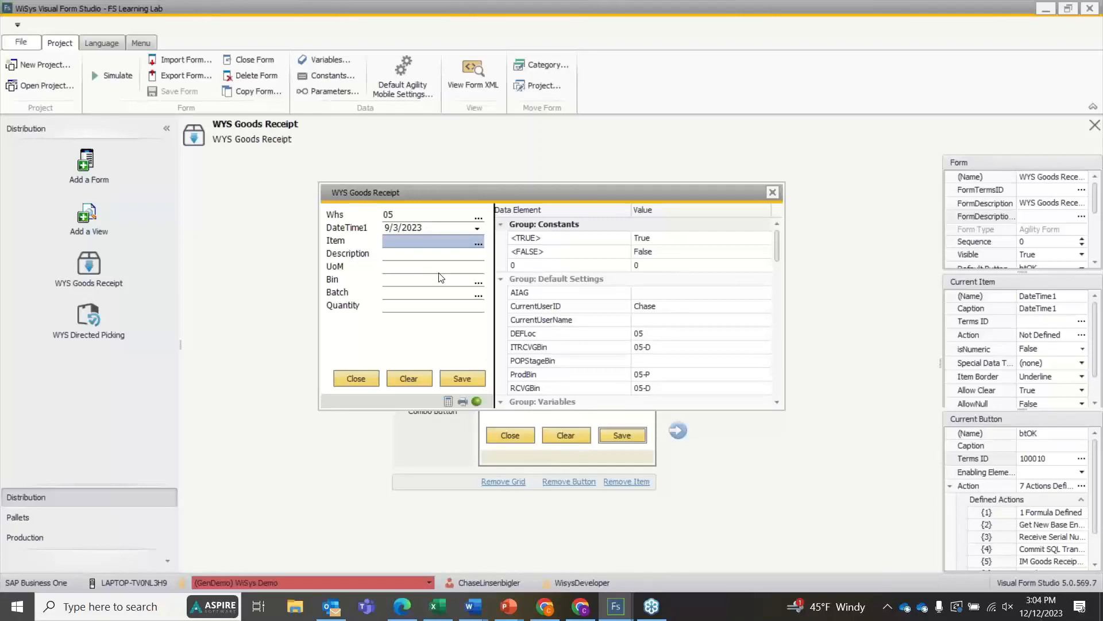
pyautogui.click(773, 193)
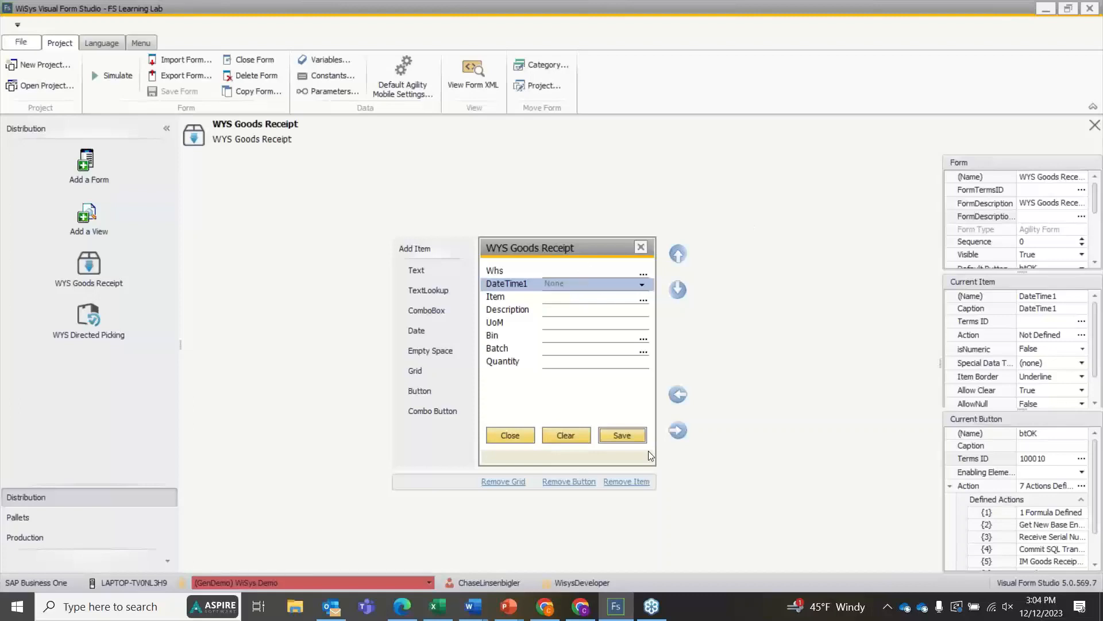
# Replace the date item with an empty space placed between UoM and Bin
pyautogui.click(630, 484)
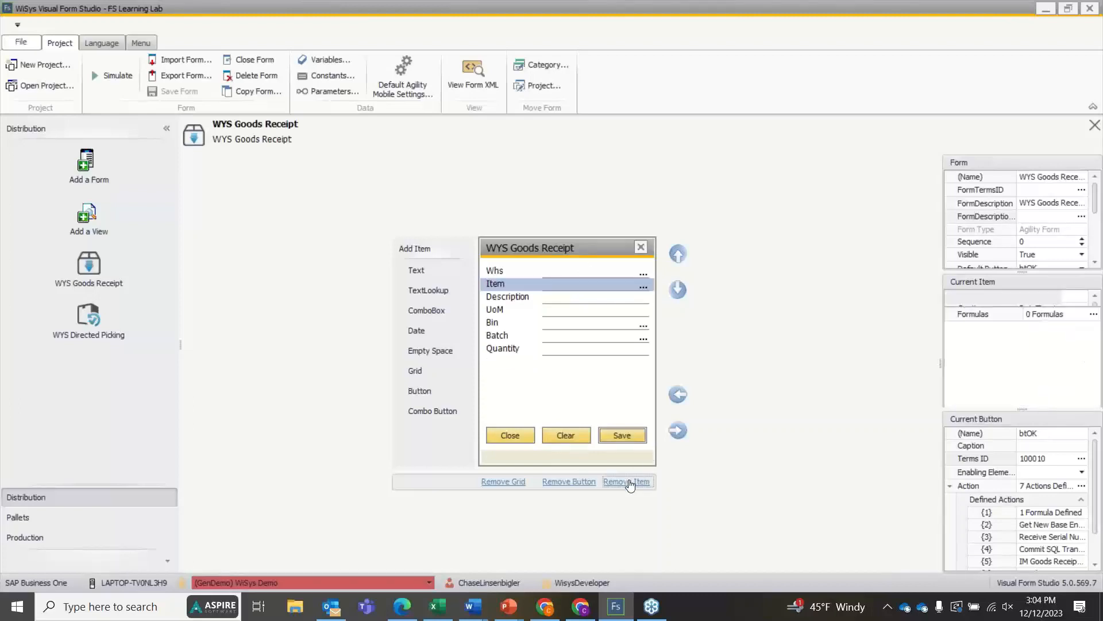
pyautogui.click(426, 350)
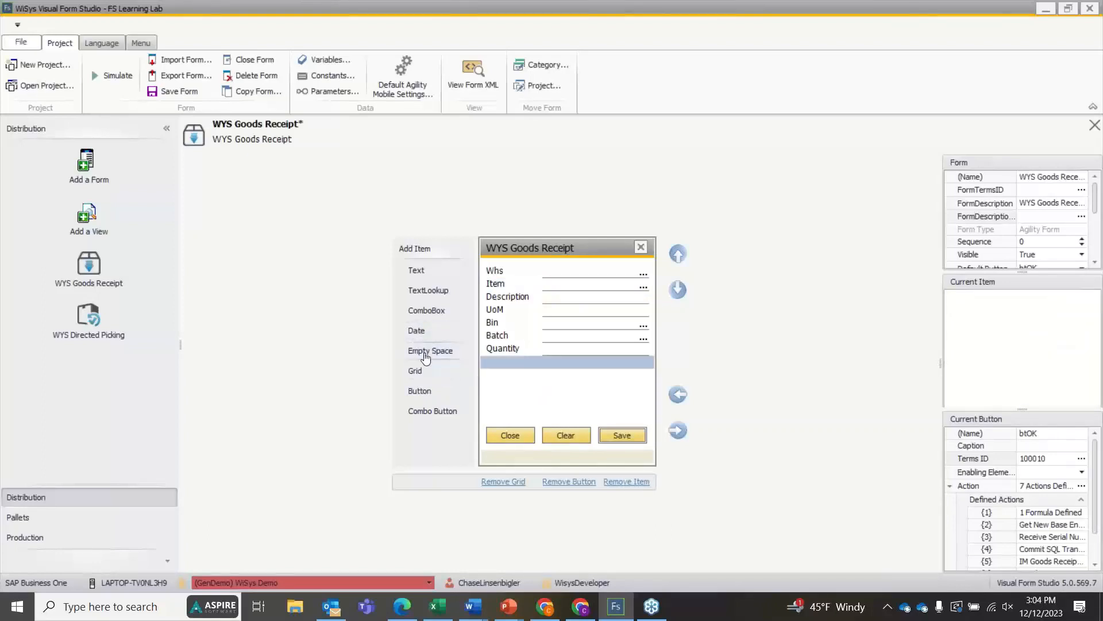
pyautogui.doubleClick(678, 254)
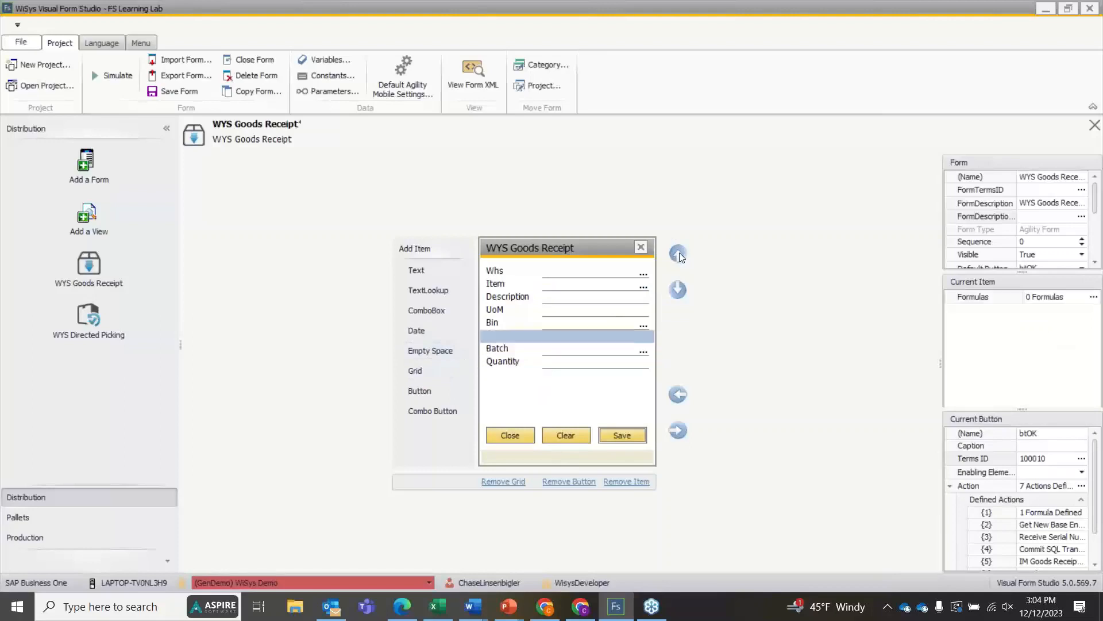
pyautogui.doubleClick(678, 254)
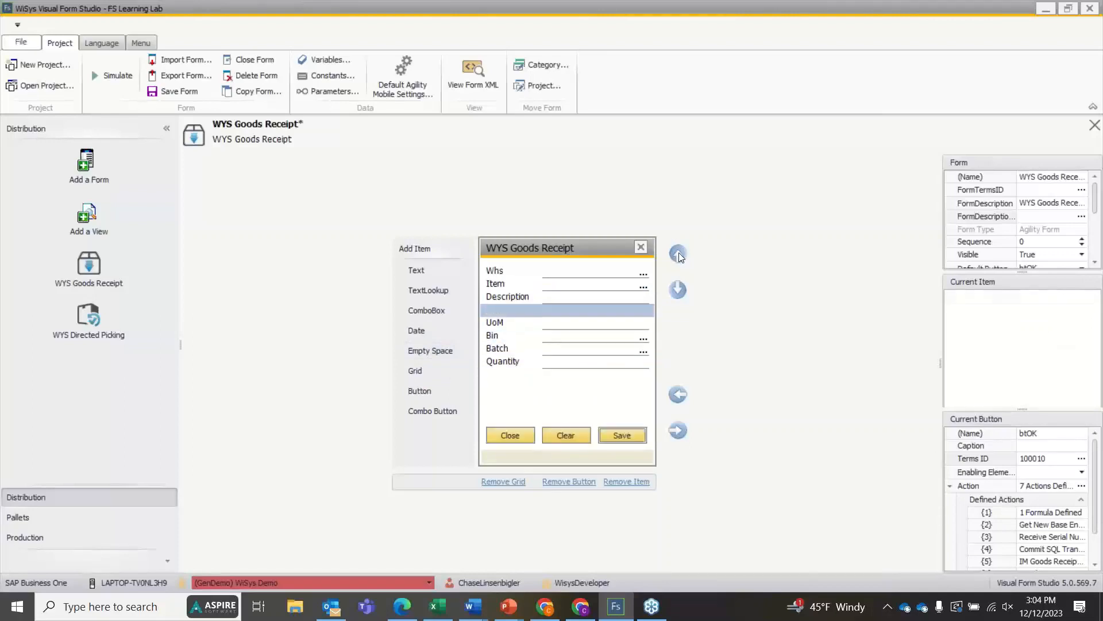
pyautogui.click(679, 291)
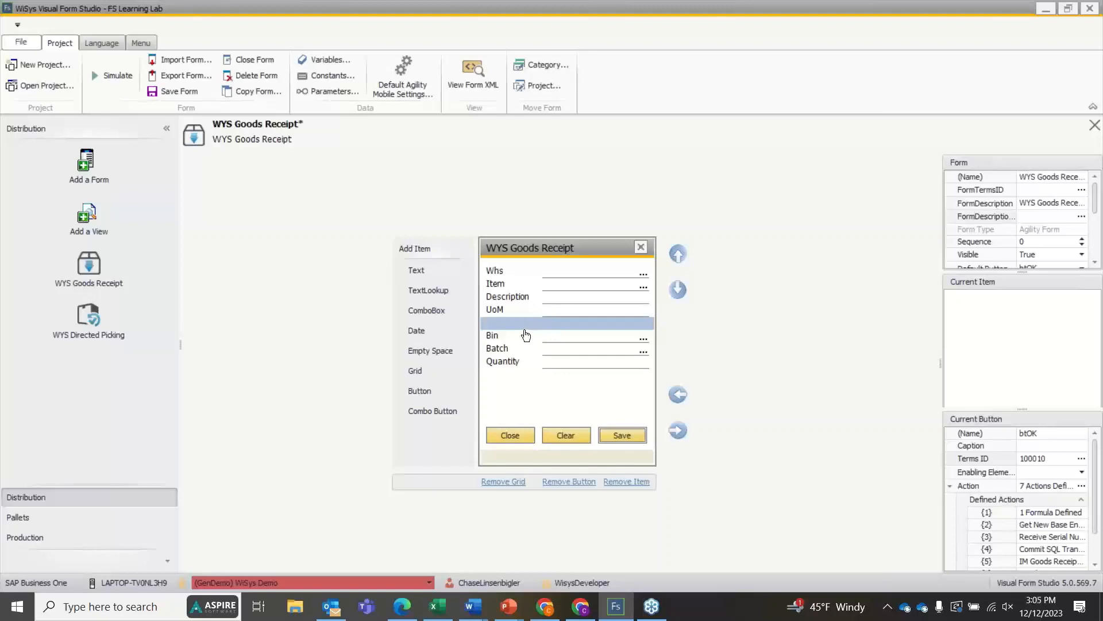
# Simulate the form with the empty space, look up item FD1523, then close the simulation
pyautogui.click(122, 77)
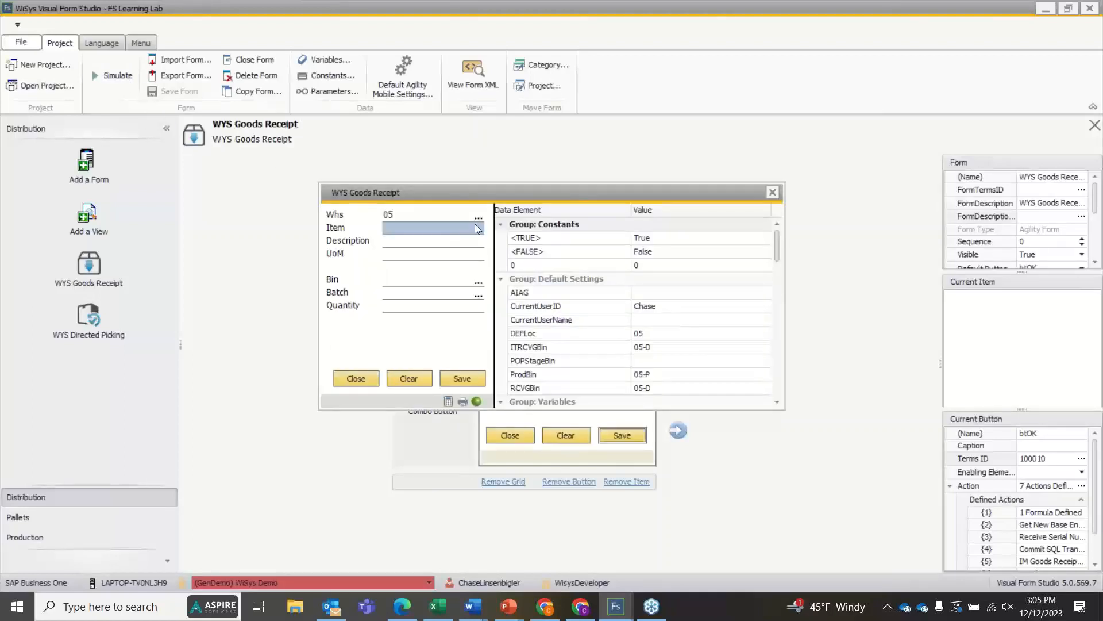
pyautogui.click(478, 228)
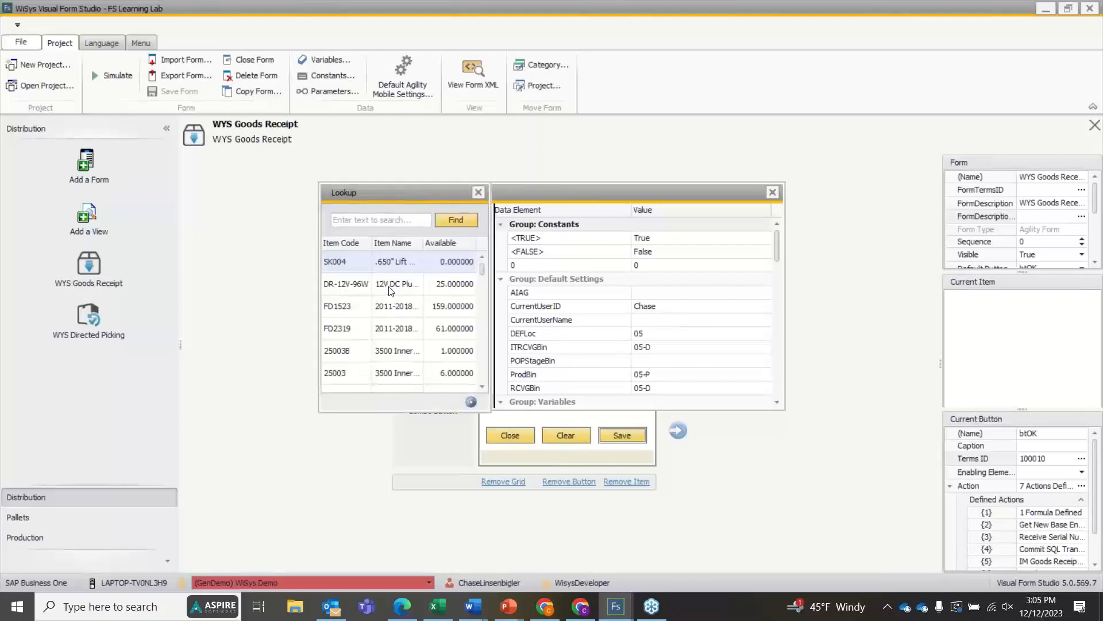
pyautogui.doubleClick(393, 309)
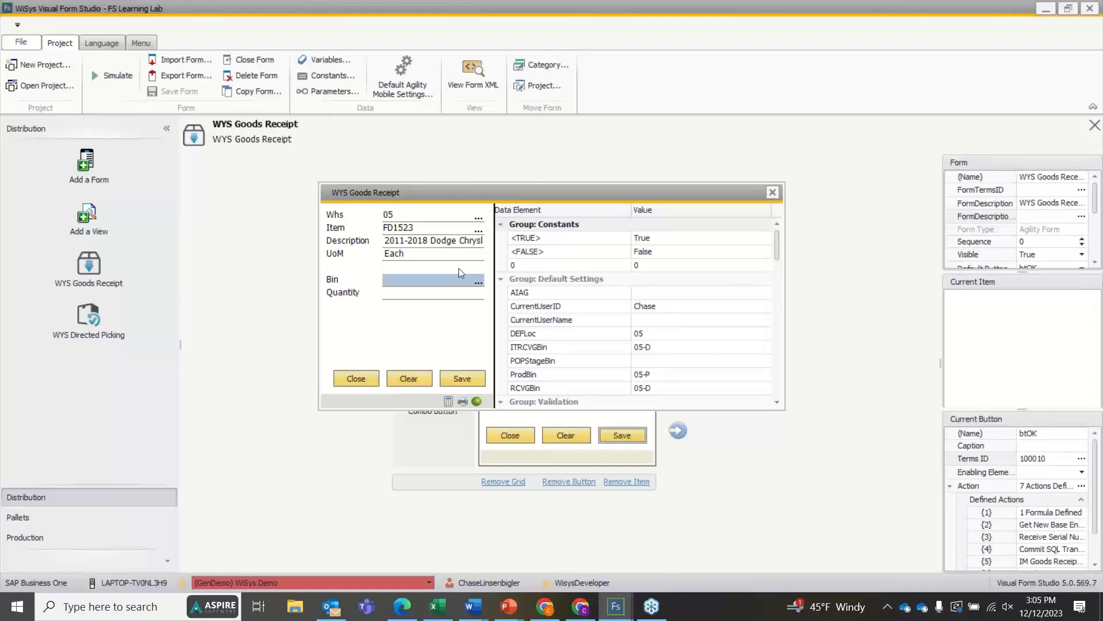
pyautogui.click(773, 193)
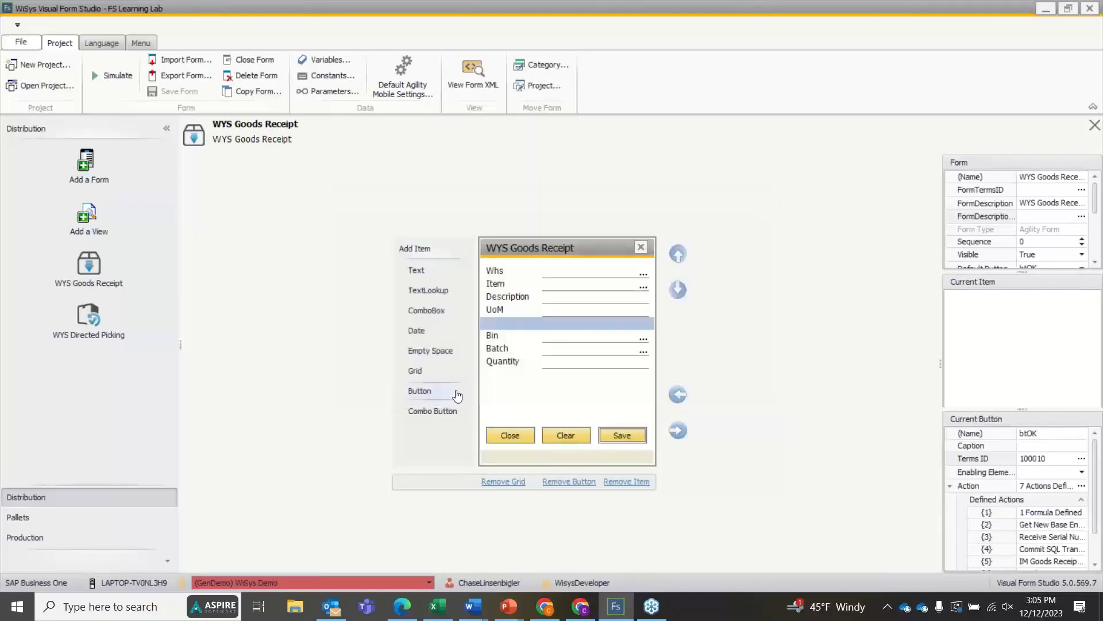
# Remove the empty space above Bin, and try out a grid at the bottom of the form before removing it
pyautogui.click(623, 482)
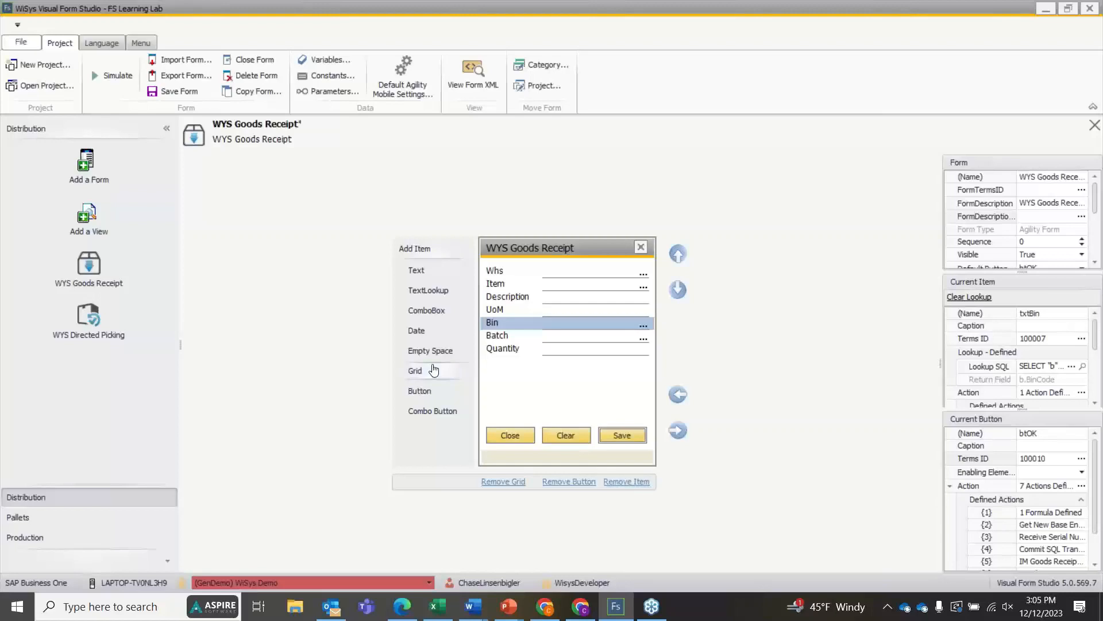
pyautogui.click(434, 370)
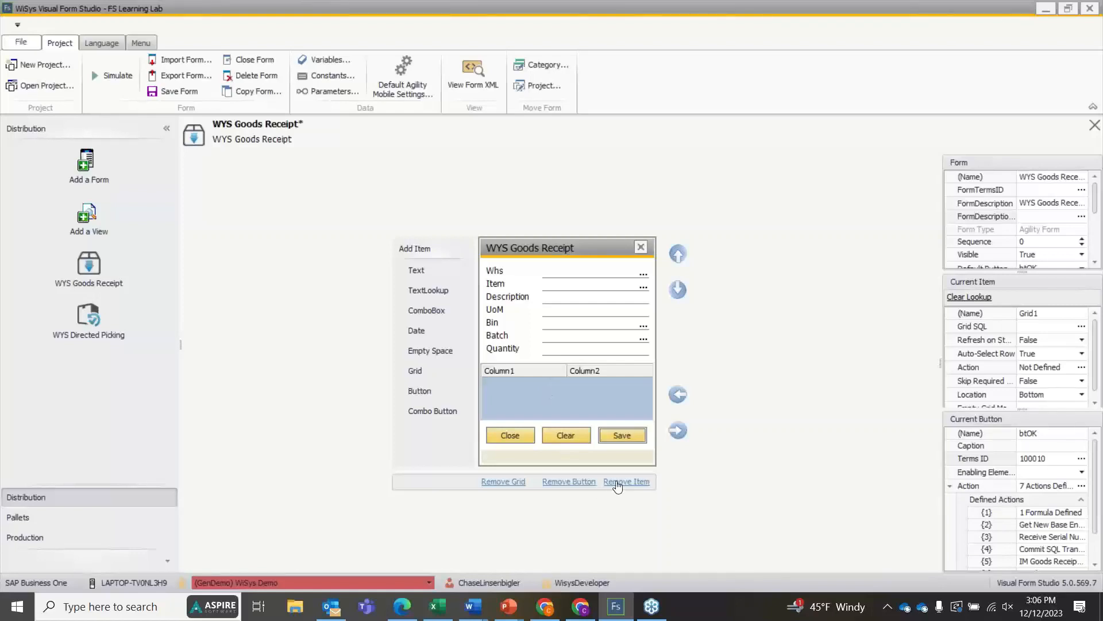
pyautogui.click(502, 483)
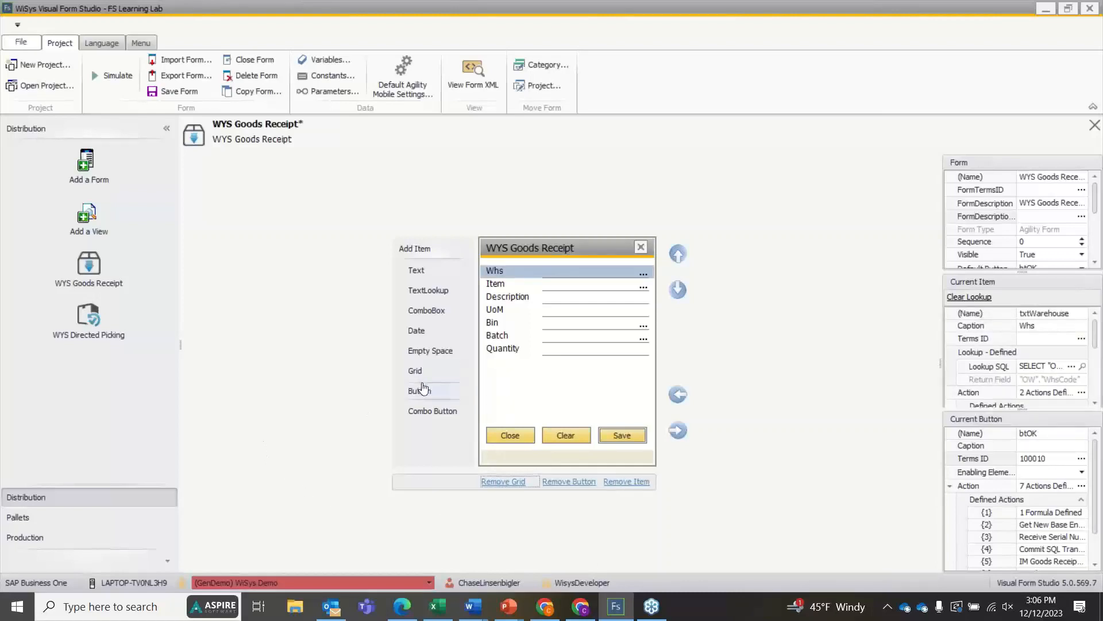
# Add a combo button to the form and create two link buttons in its More list
pyautogui.click(555, 436)
pyautogui.click(605, 438)
pyautogui.click(428, 410)
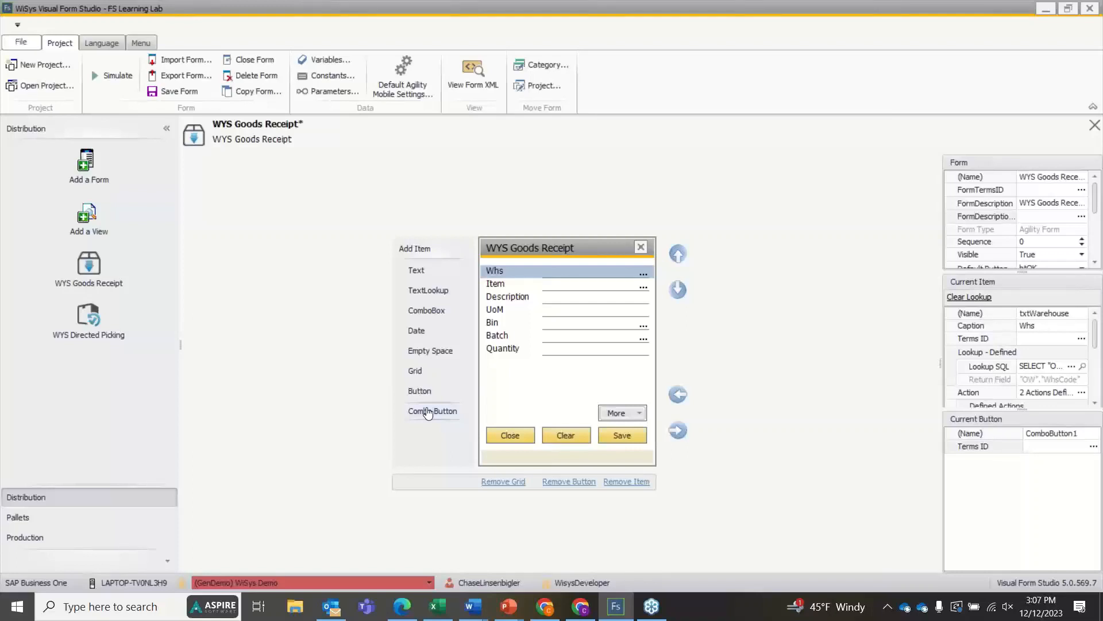
pyautogui.click(639, 413)
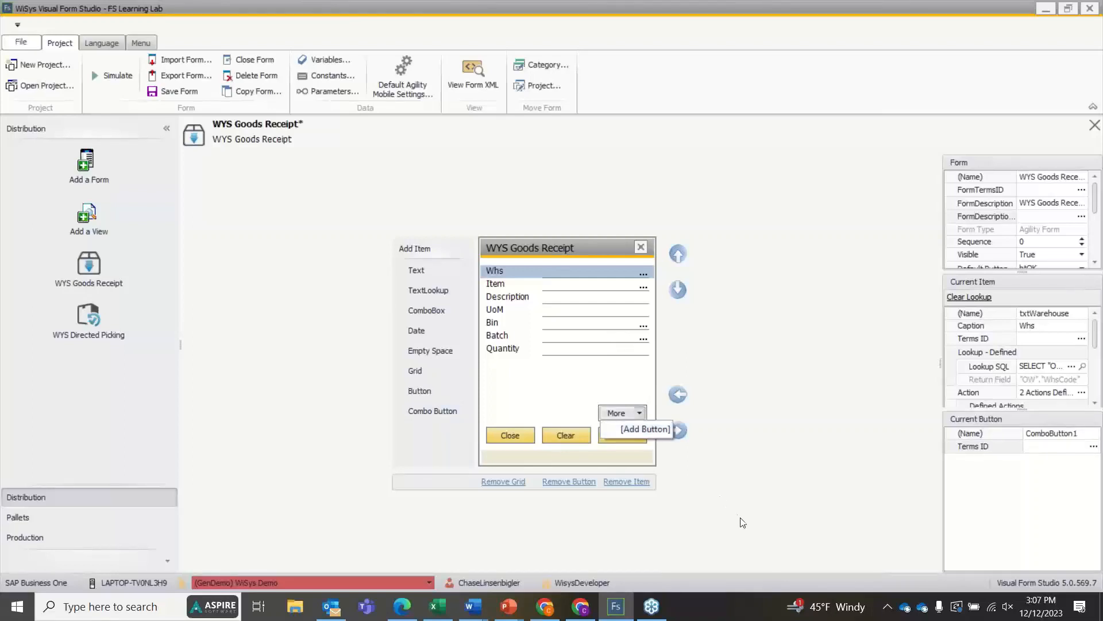
pyautogui.click(646, 429)
pyautogui.click(640, 414)
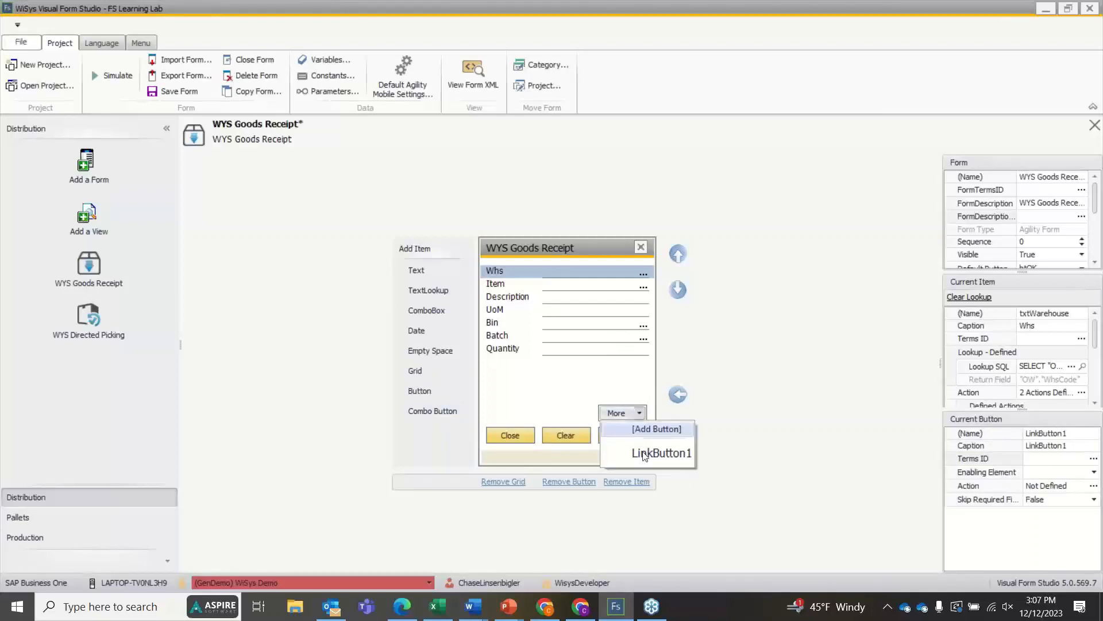
pyautogui.click(647, 427)
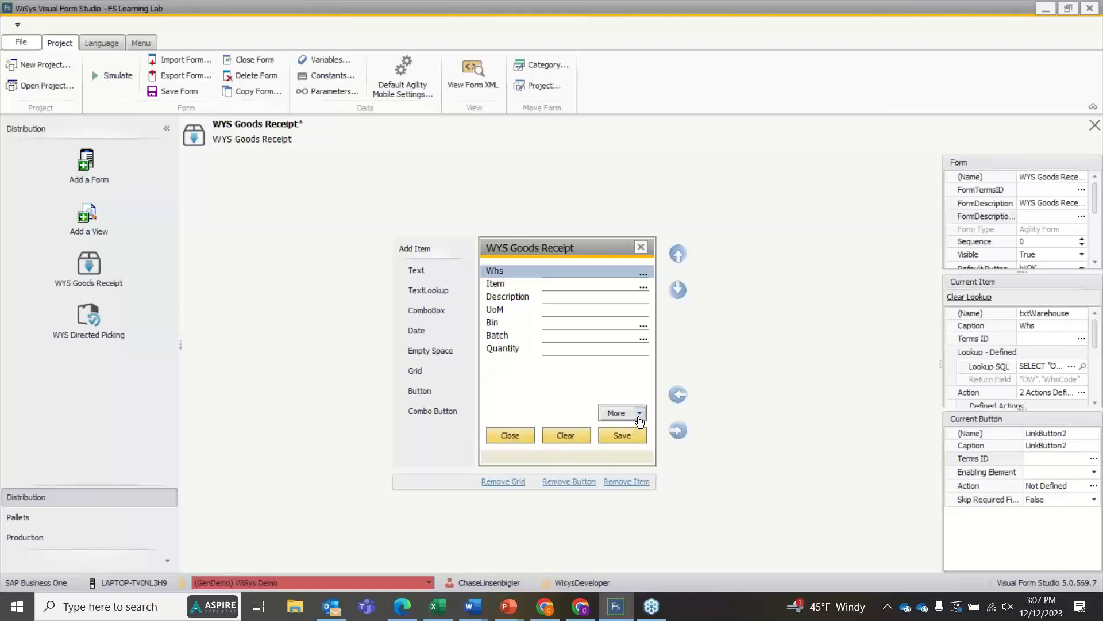
pyautogui.click(640, 413)
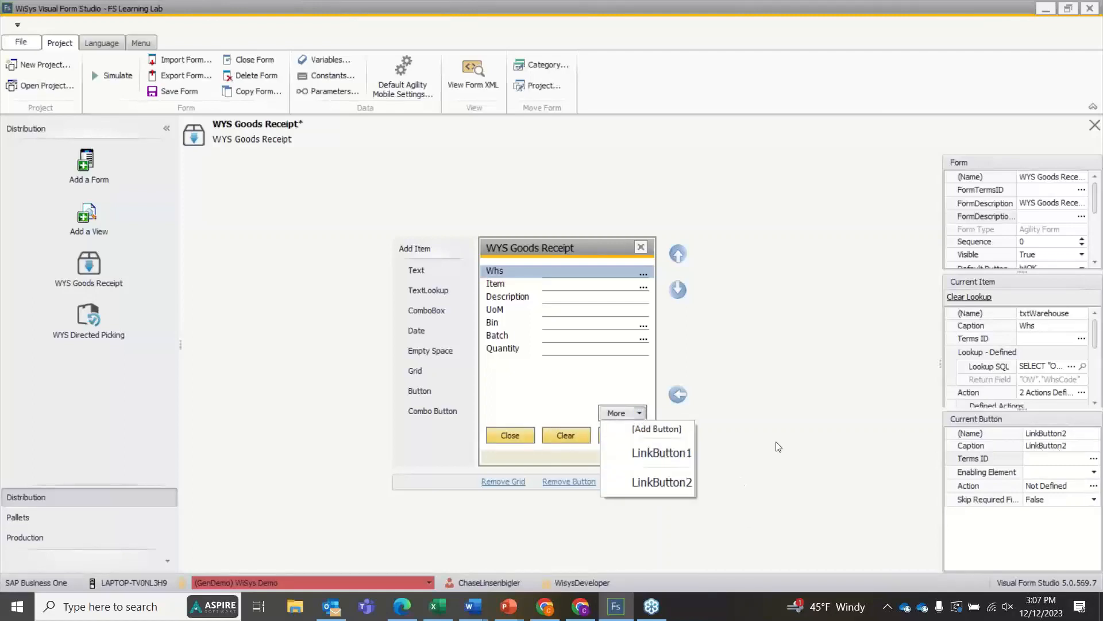
# Set the second link button's caption to Print
pyautogui.click(1062, 446)
pyautogui.click(1063, 444)
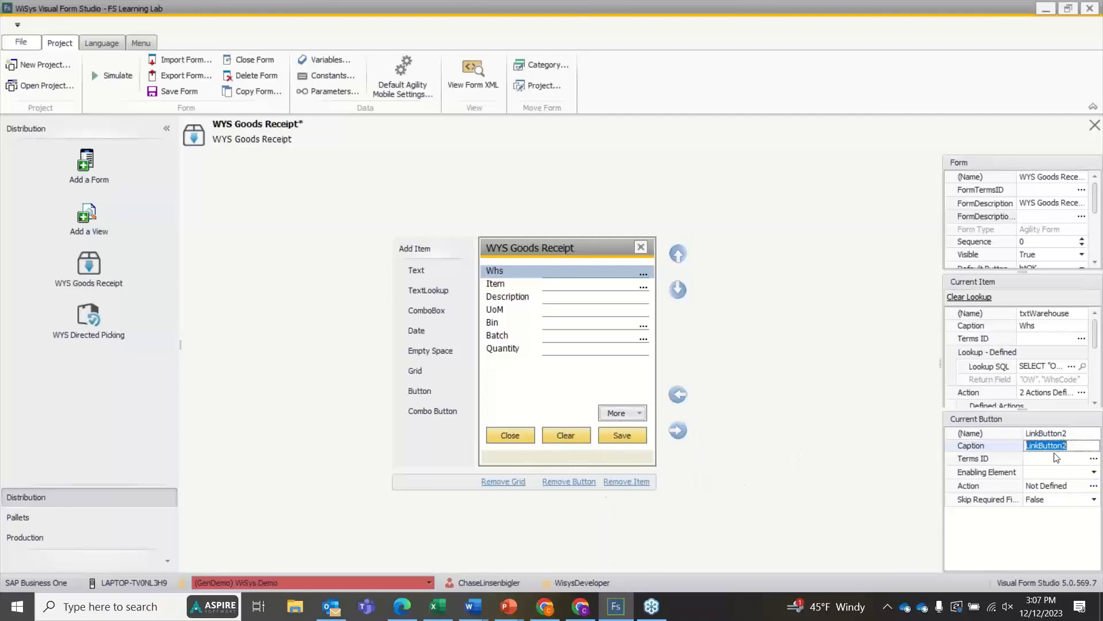
pyautogui.write('Print')
pyautogui.press('Tab')
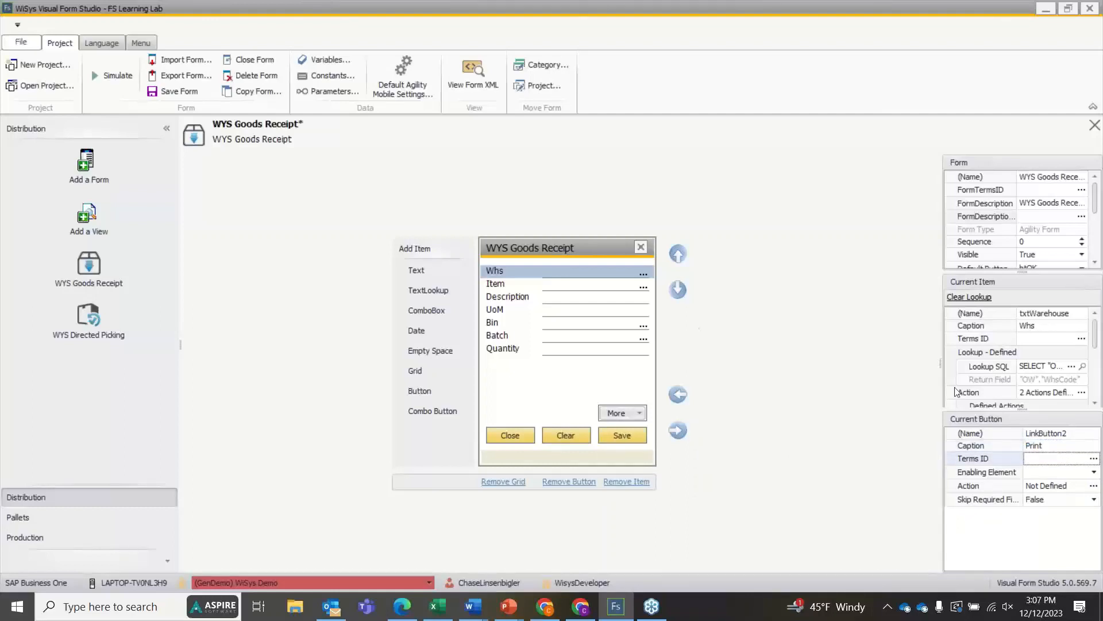
# Set the first link button's caption to BoM and check the list of the More combo button
pyautogui.click(638, 412)
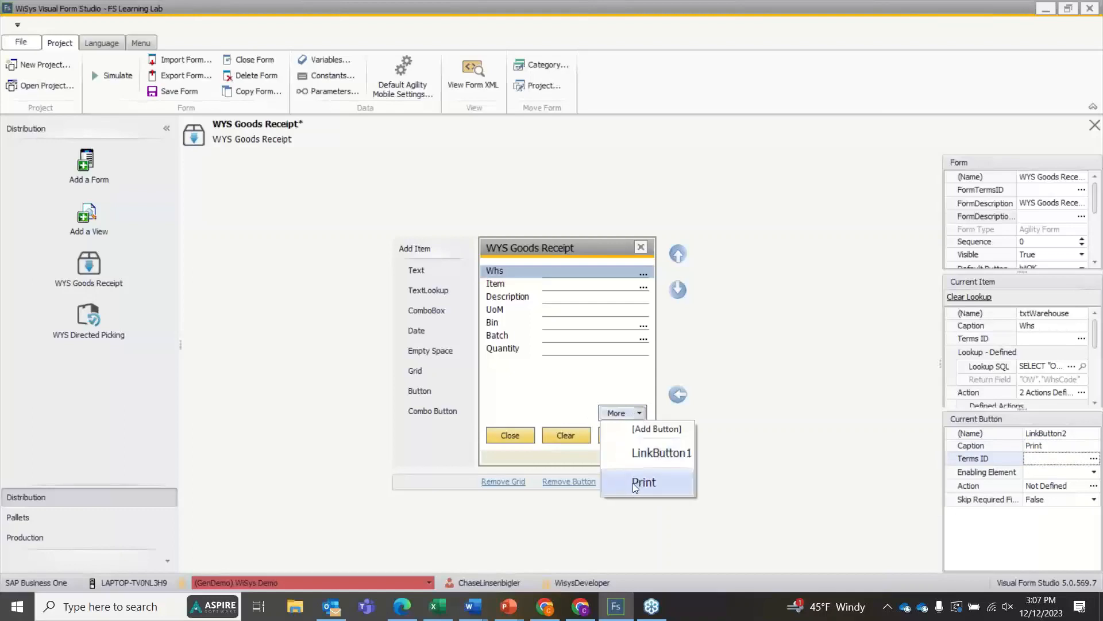
pyautogui.click(640, 452)
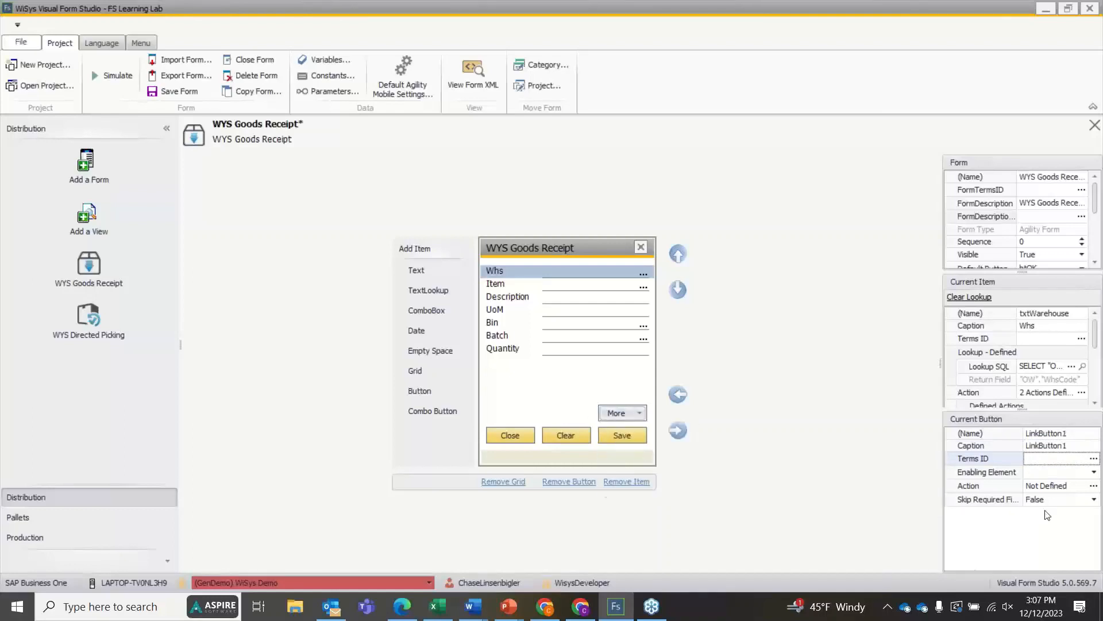
pyautogui.click(1054, 451)
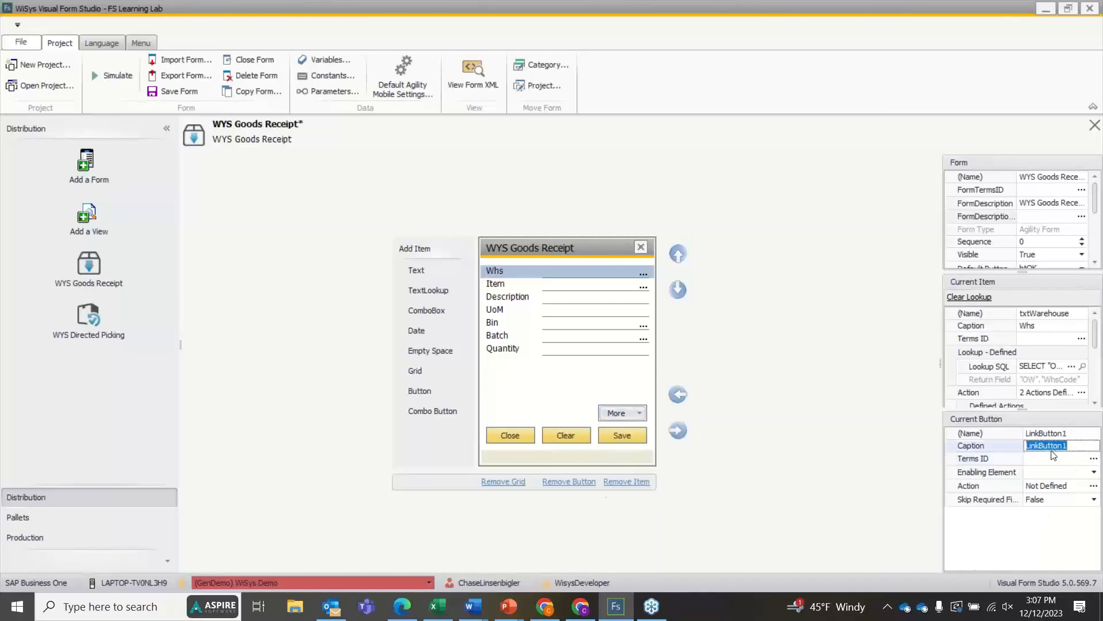
pyautogui.write('BoM')
pyautogui.click(1032, 459)
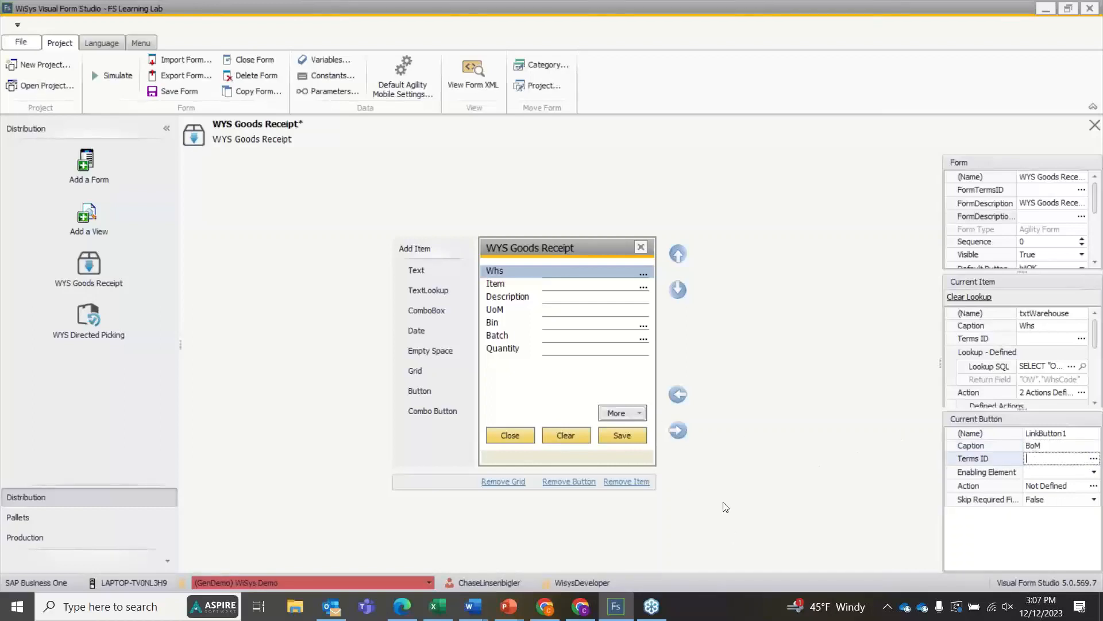
pyautogui.click(639, 413)
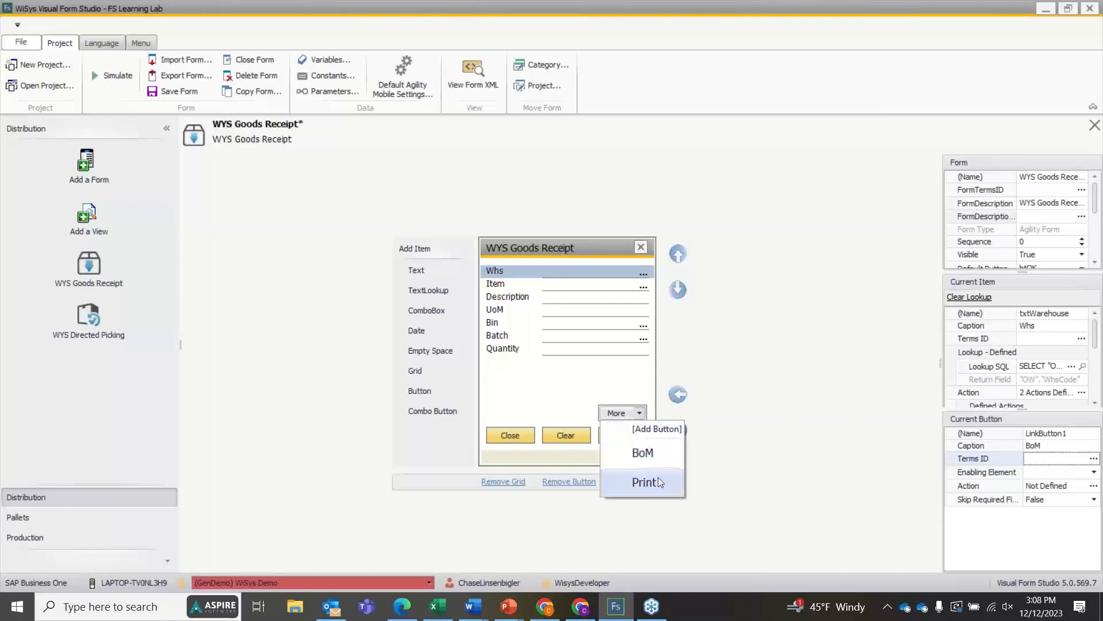
# Save and simulate the WYS Goods Receipt form, and expand the More combo button to show its link buttons
pyautogui.click(175, 91)
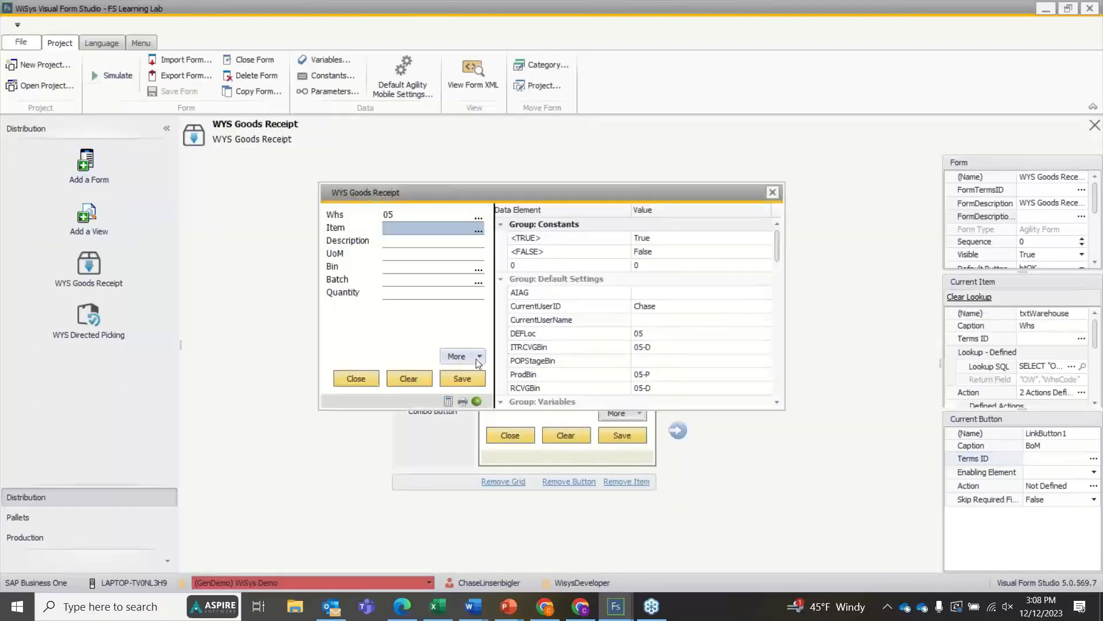
pyautogui.click(477, 360)
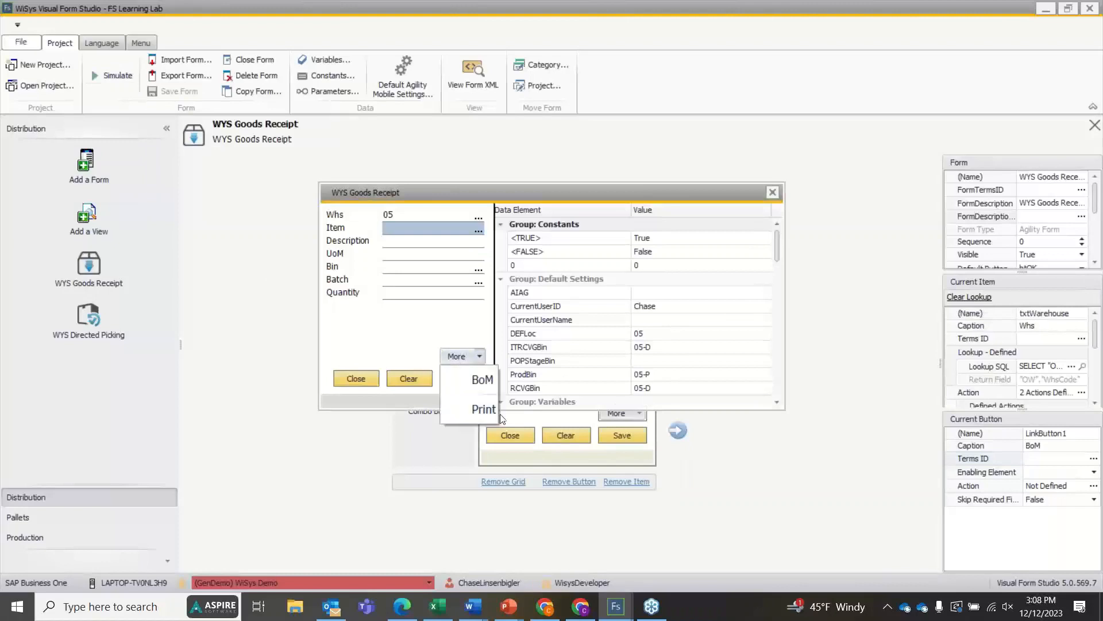
pyautogui.click(387, 306)
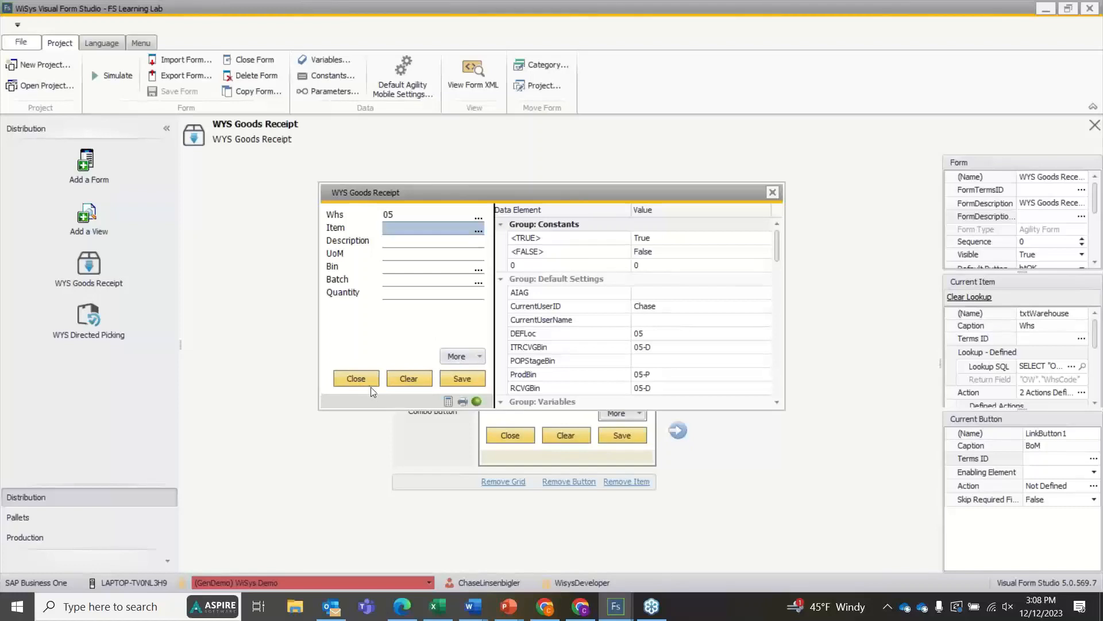
pyautogui.click(480, 356)
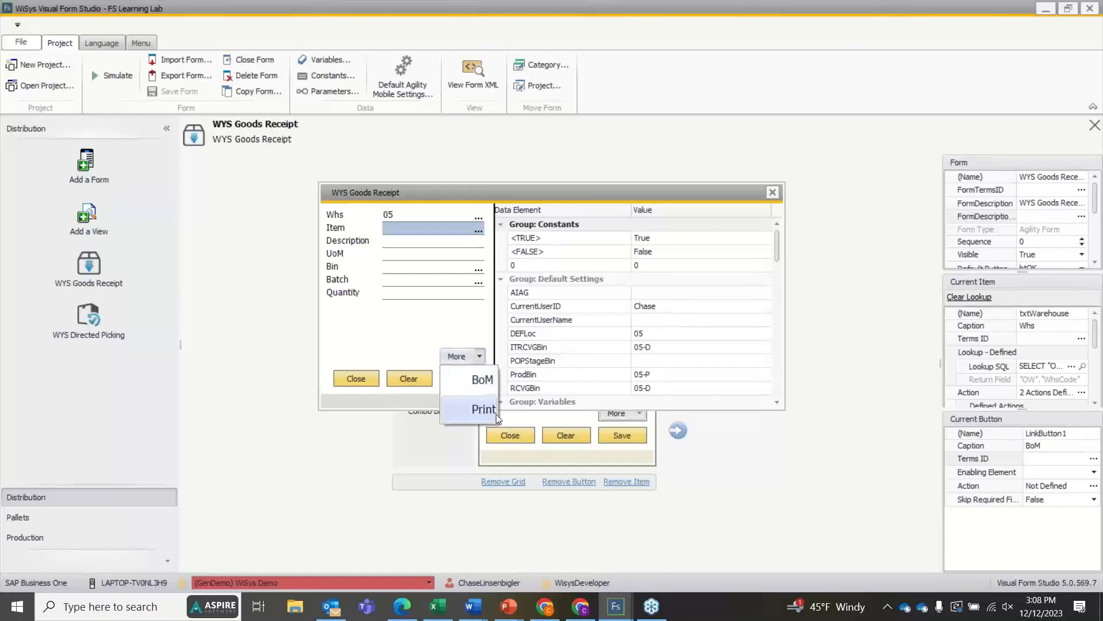
# Collapse the More list and close the WYS Goods Receipt form simulation
pyautogui.click(483, 307)
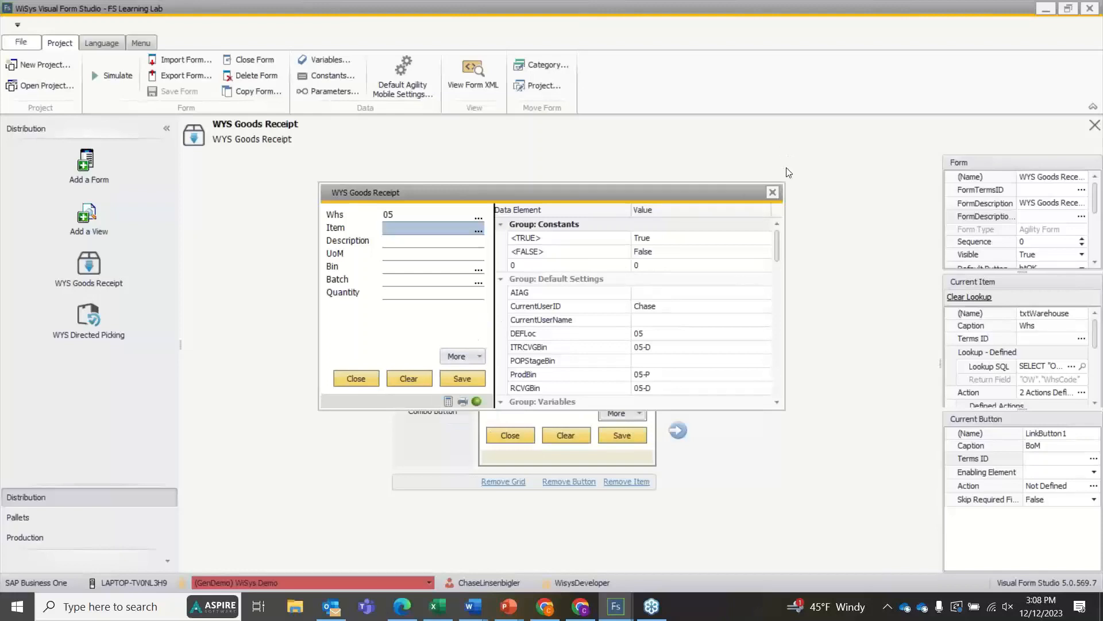
pyautogui.click(773, 193)
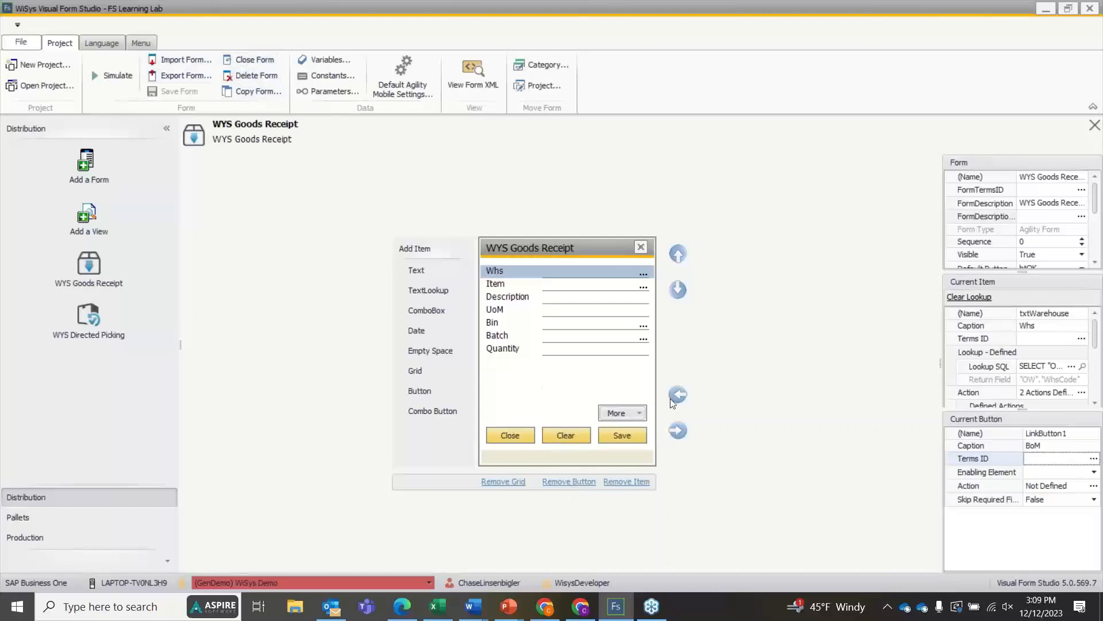
# Shift the More combo button to the first place in the lower button row and remove it from the form
pyautogui.click(681, 430)
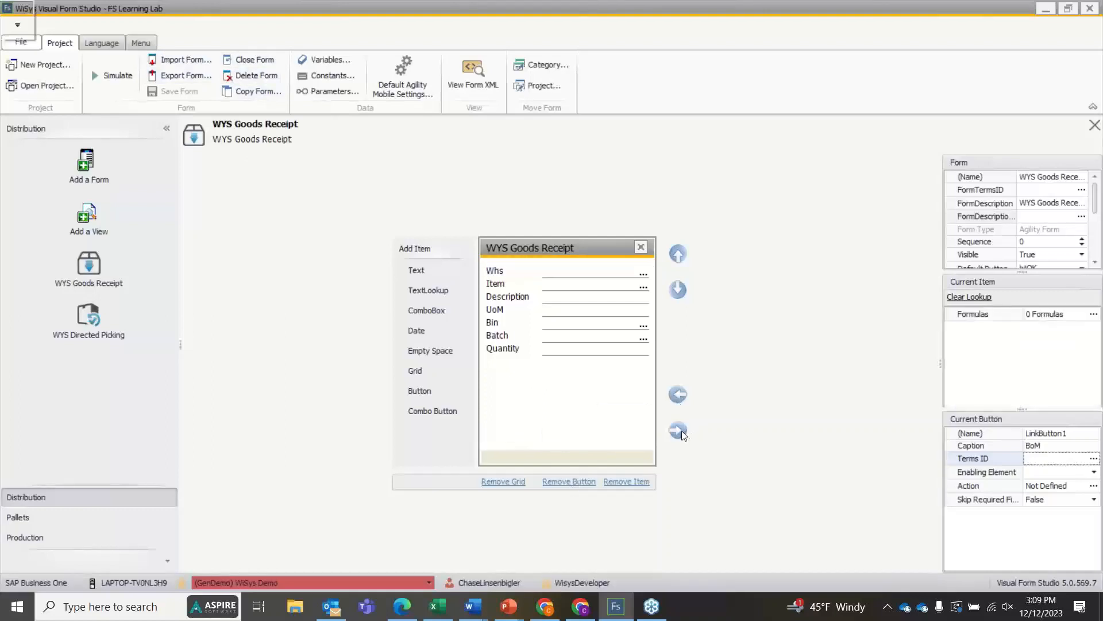
pyautogui.click(678, 395)
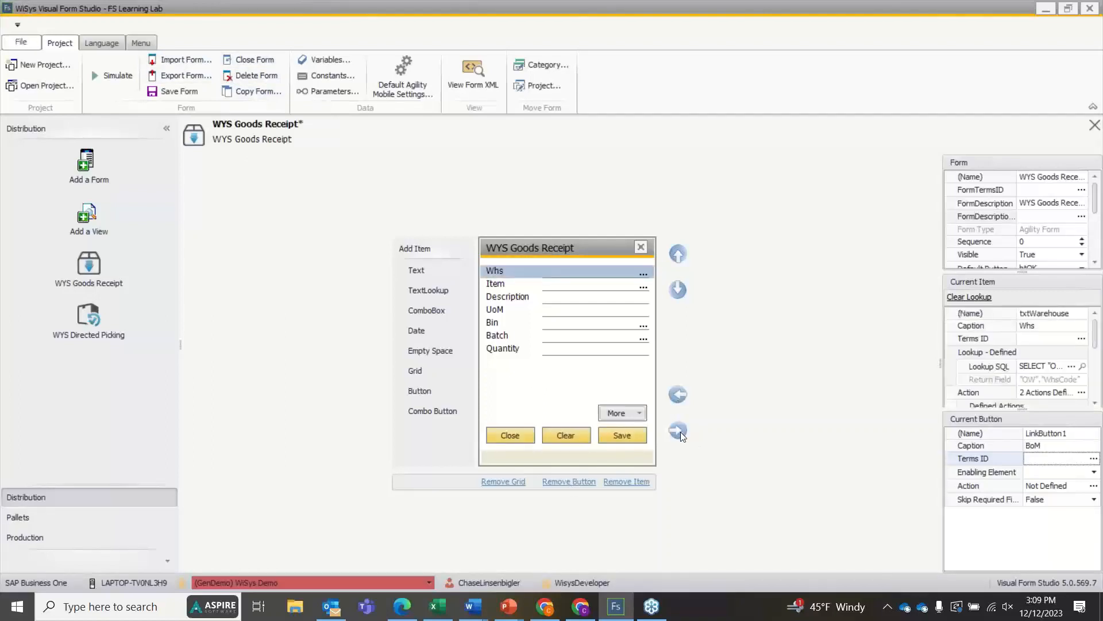
pyautogui.click(680, 432)
pyautogui.click(681, 432)
pyautogui.click(681, 433)
pyautogui.click(678, 400)
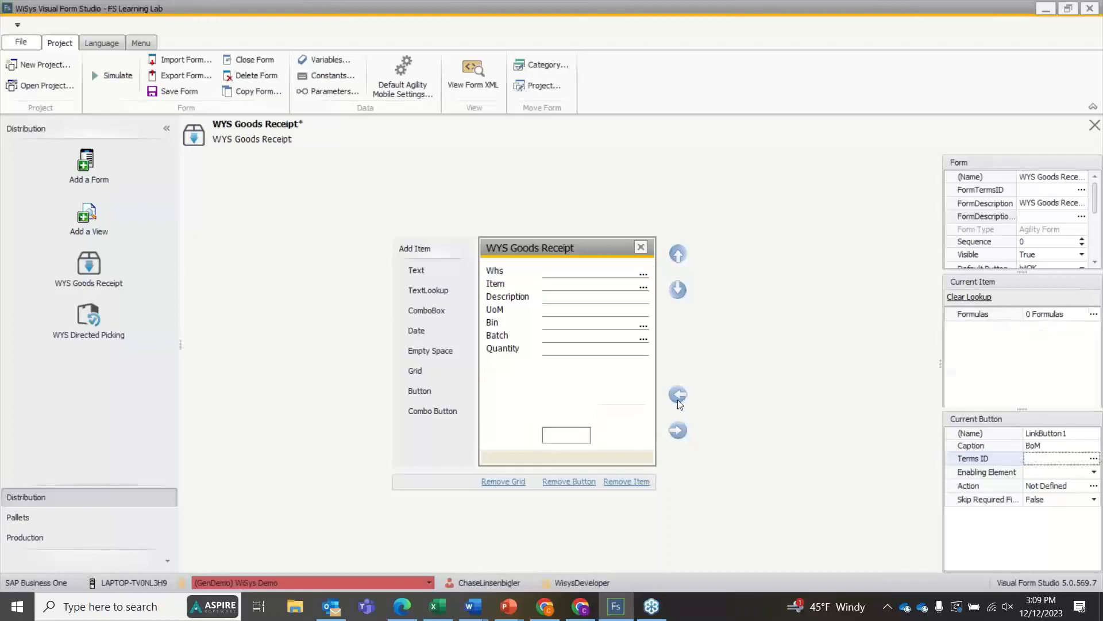
pyautogui.click(569, 482)
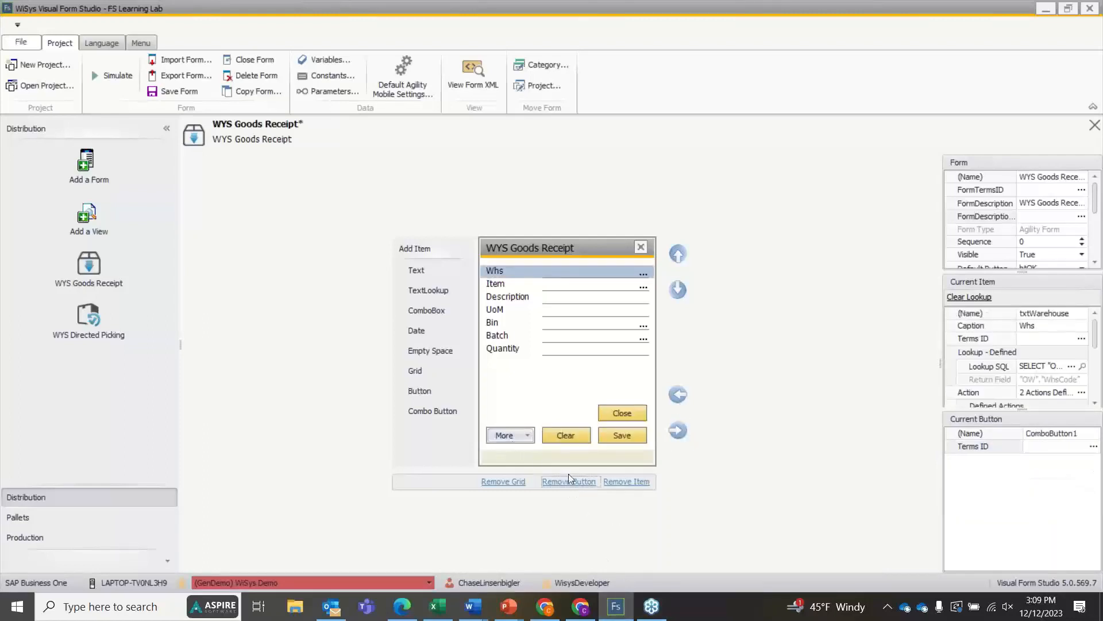
pyautogui.click(569, 480)
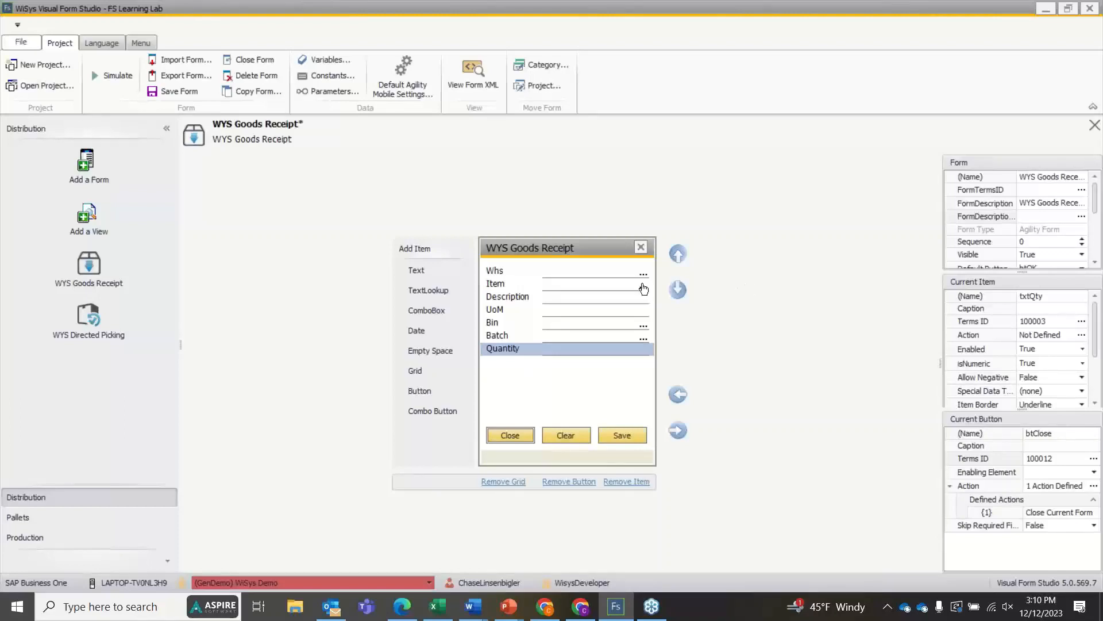
# Examine the properties and actions of the Item, Whs, Bin, Batch and Quantity fields and of the Save, Clear and Close buttons
pyautogui.click(618, 286)
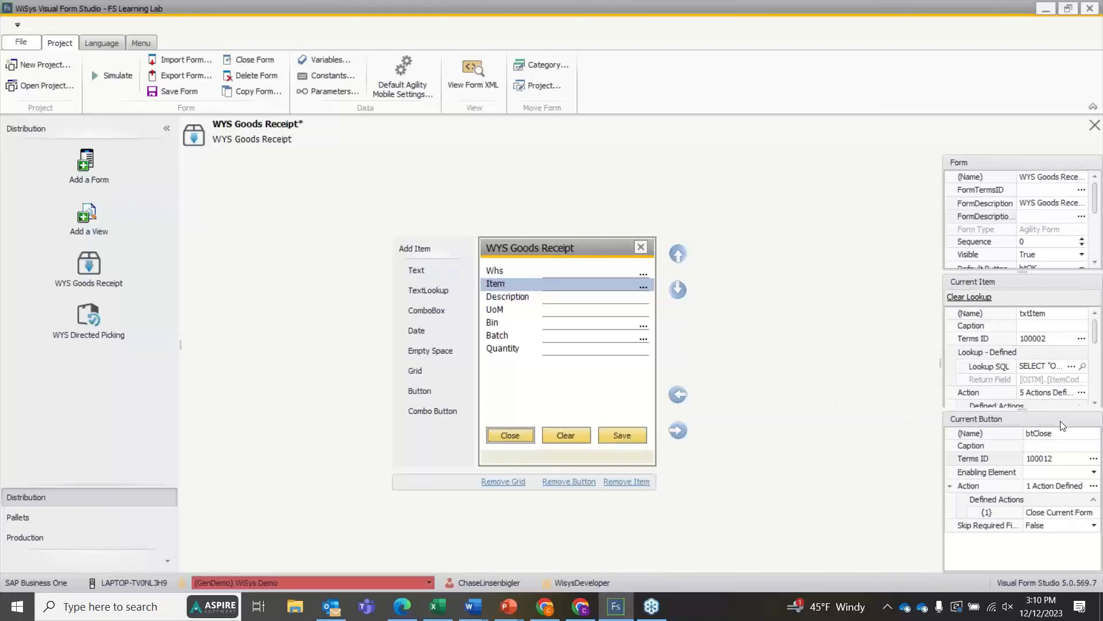
pyautogui.click(610, 277)
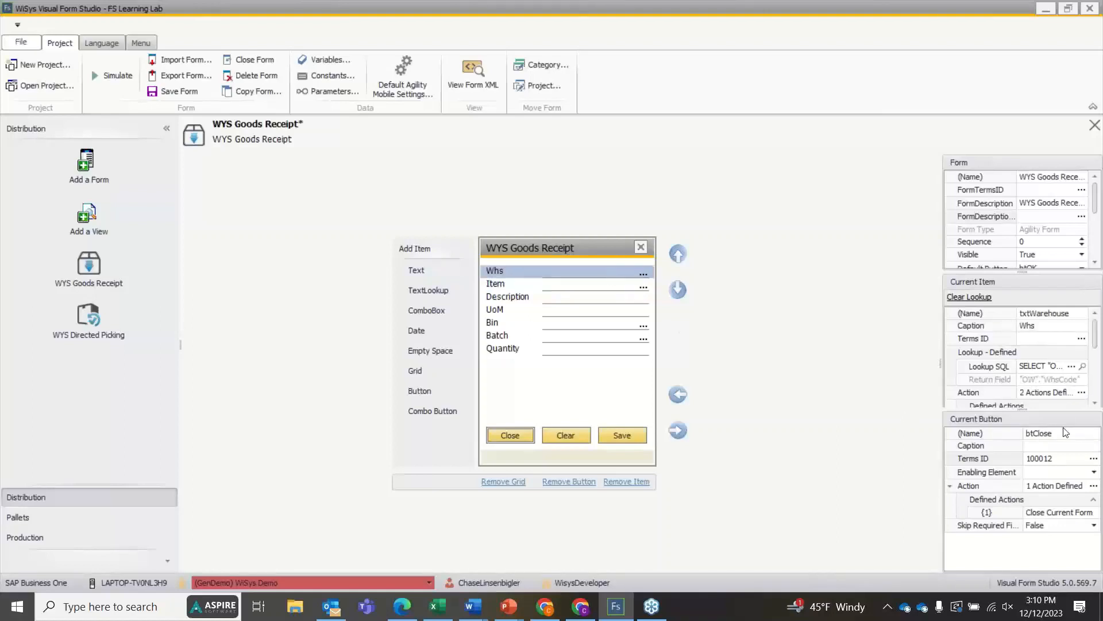
pyautogui.click(595, 332)
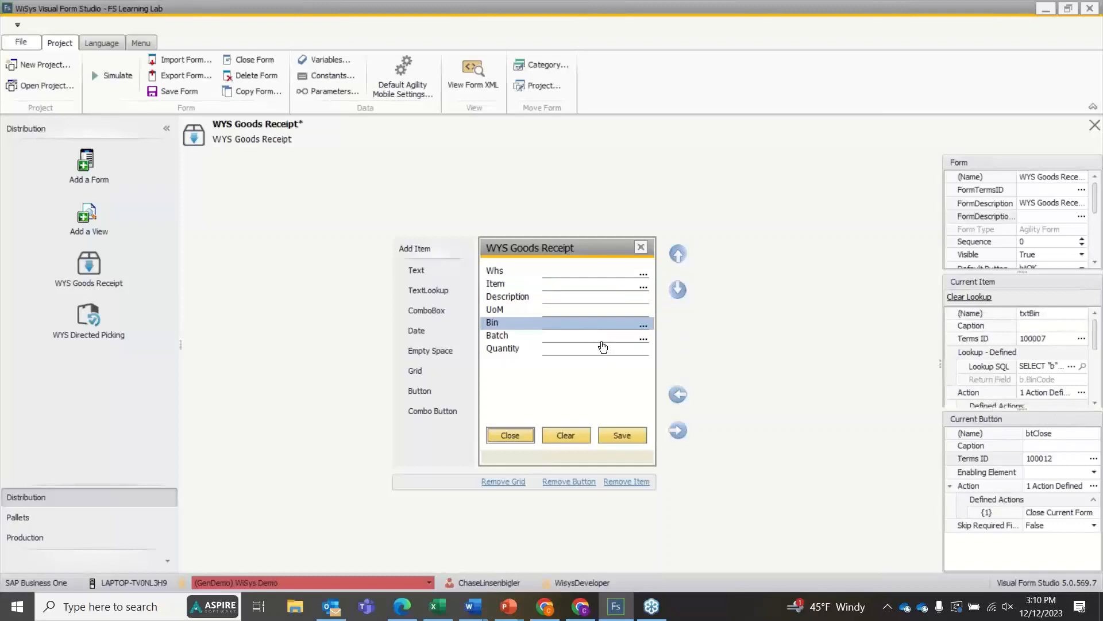
pyautogui.click(604, 340)
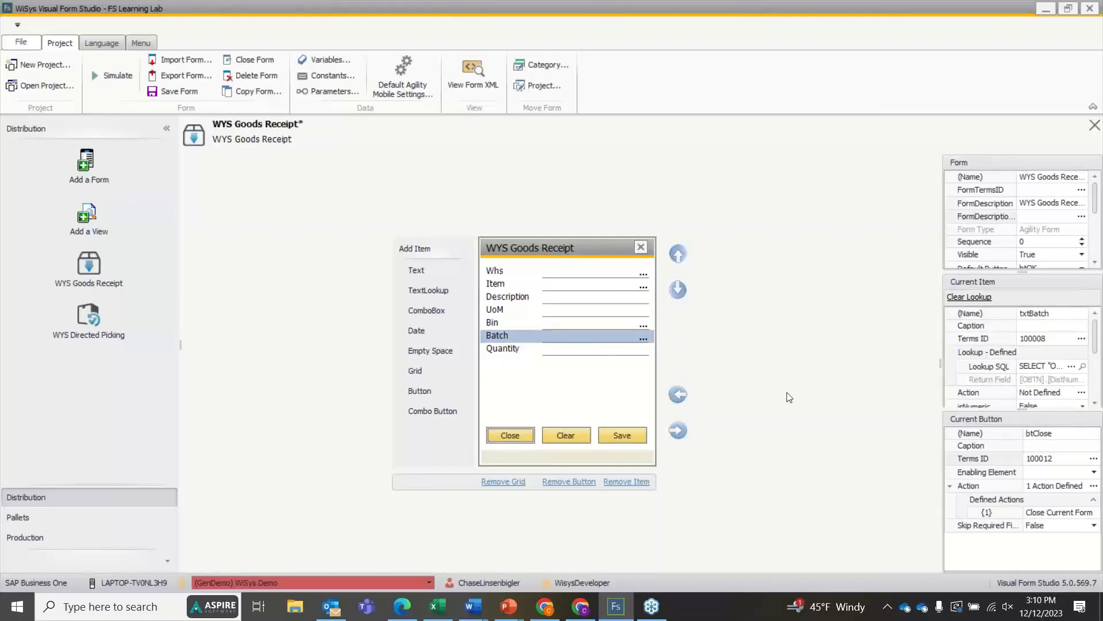
pyautogui.click(640, 350)
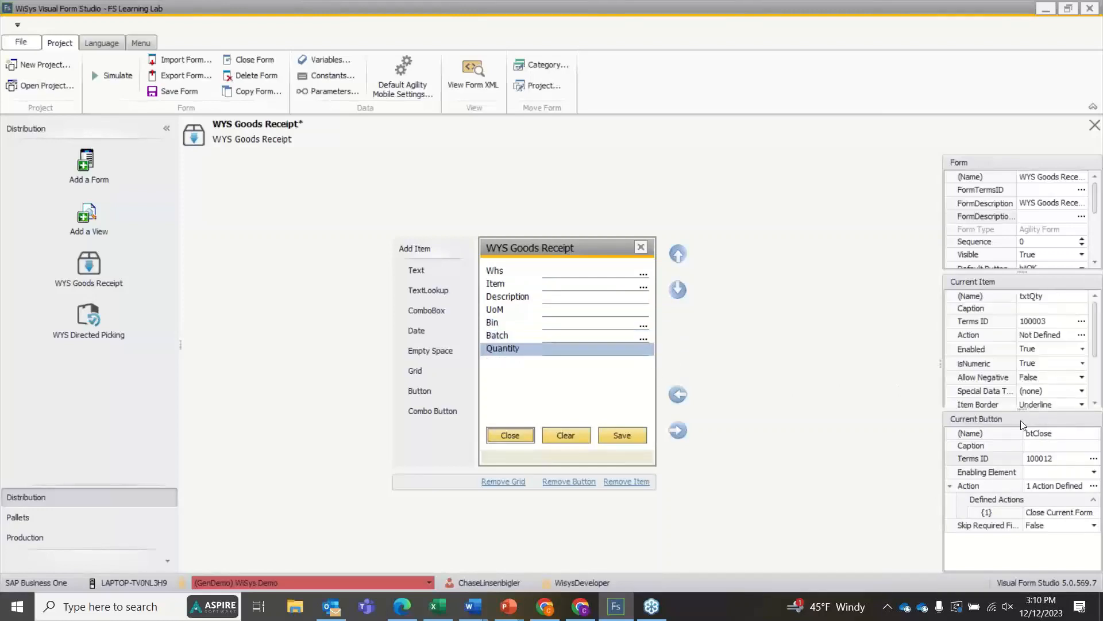
pyautogui.click(642, 432)
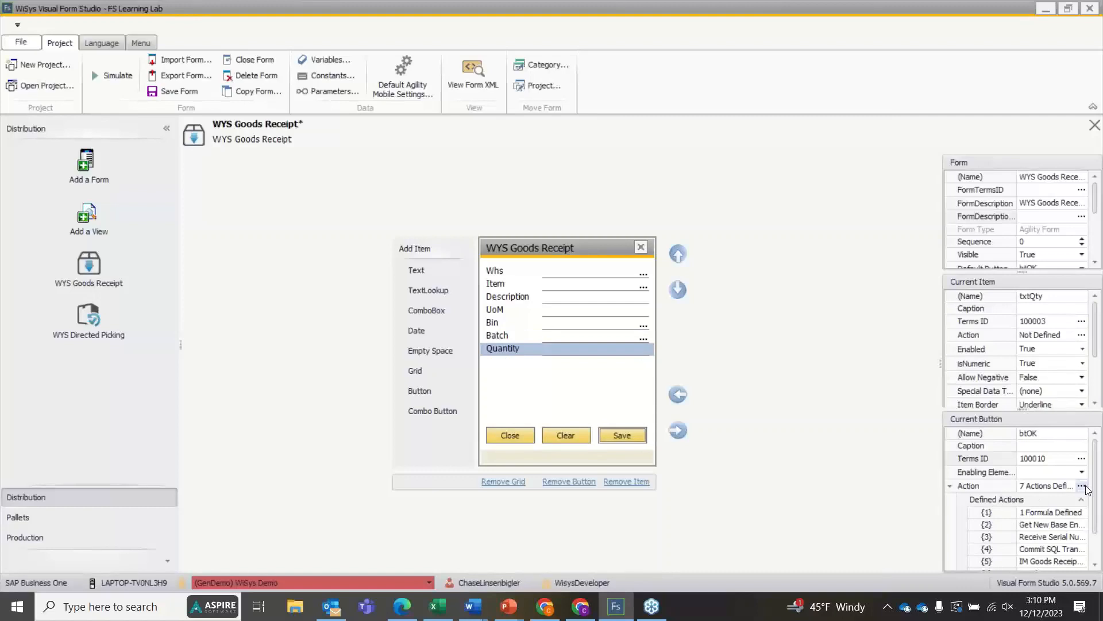
pyautogui.click(555, 438)
pyautogui.click(514, 439)
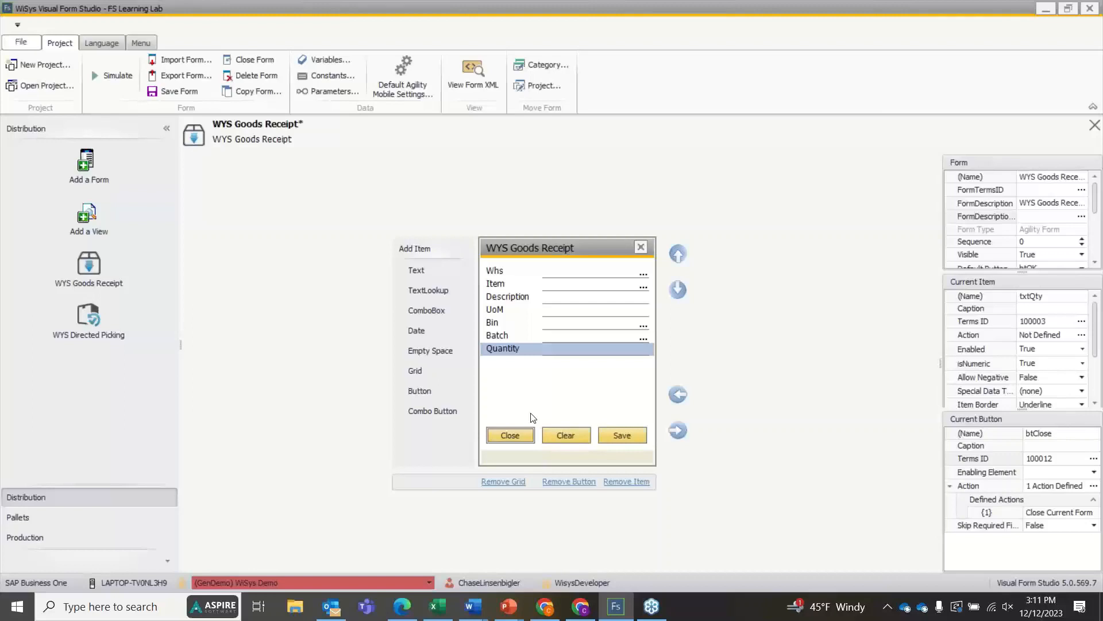
pyautogui.click(614, 439)
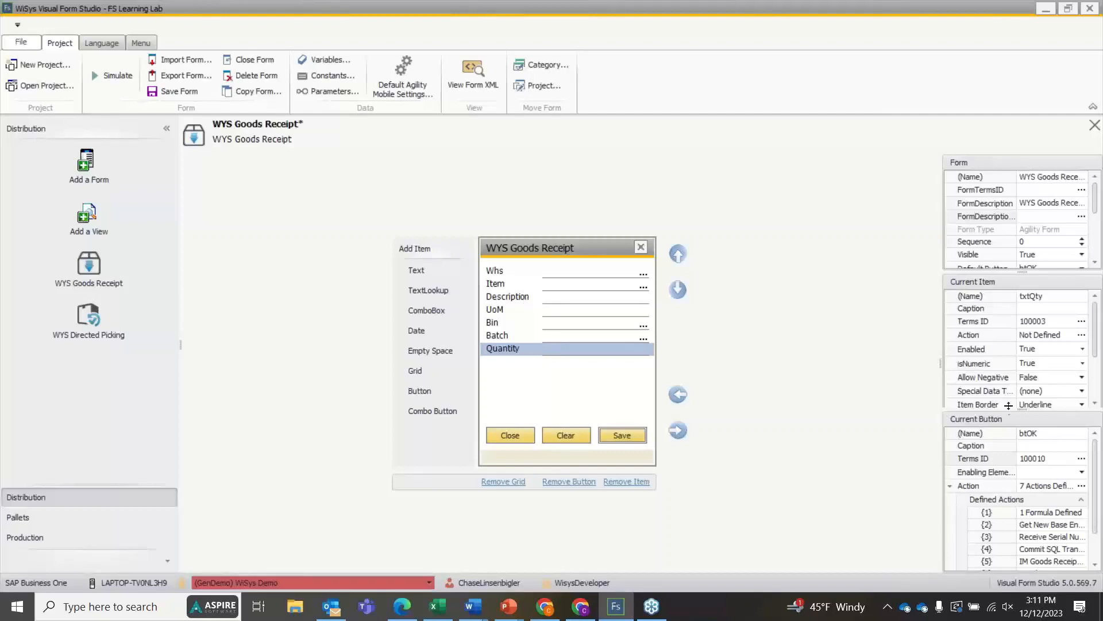
# Open the Quantity item's action setup, and add a Close Form action and remove it again
pyautogui.click(1083, 336)
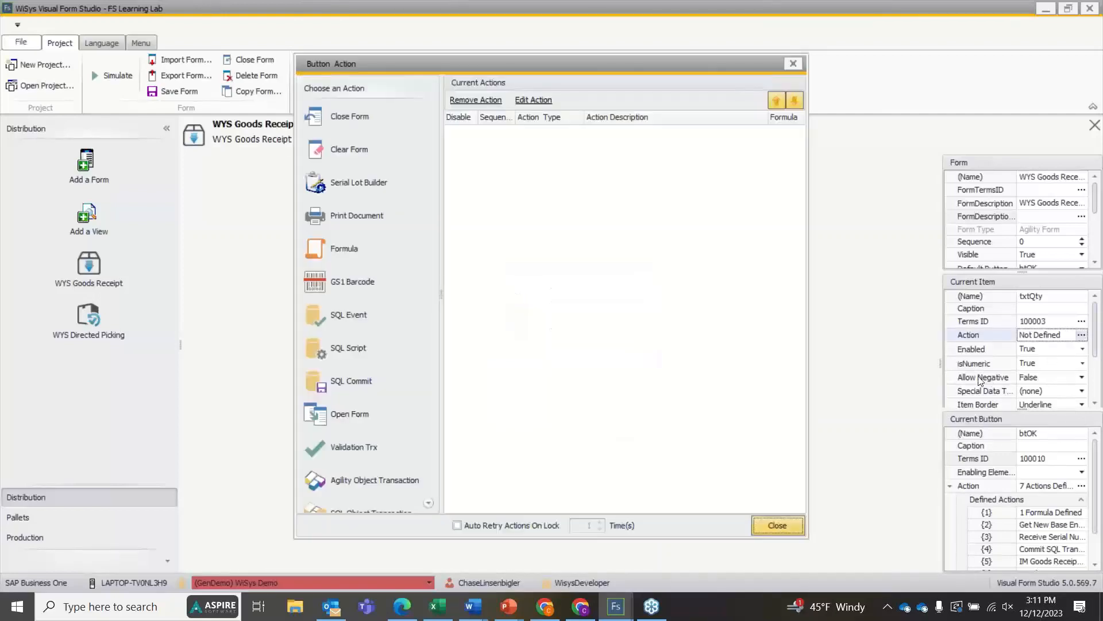
pyautogui.moveTo(505, 53); pyautogui.dragTo(523, 37)
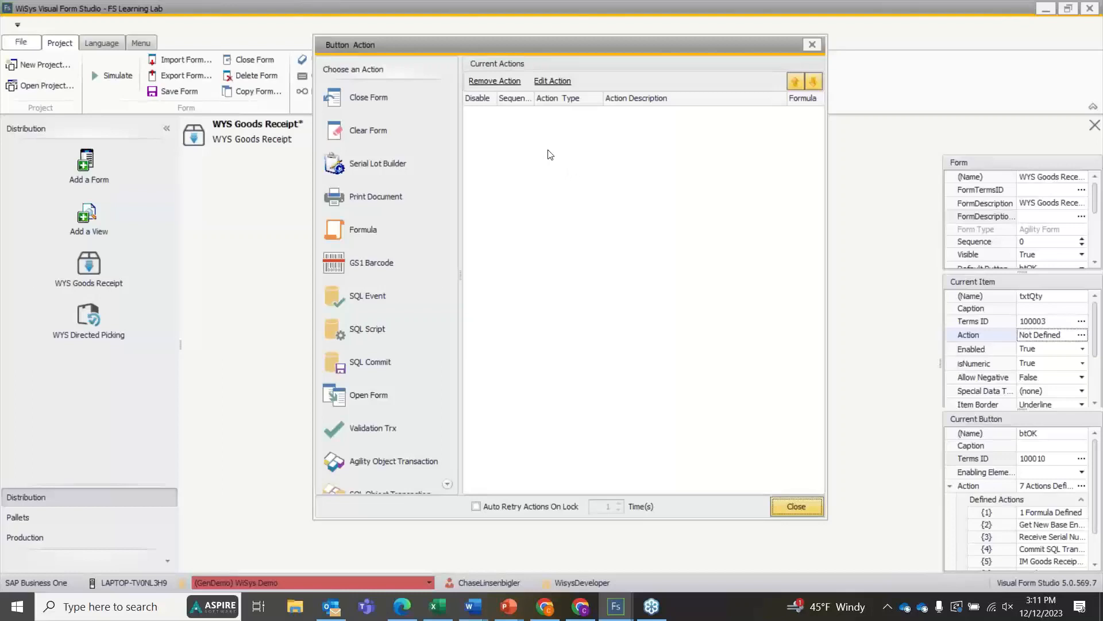
pyautogui.doubleClick(366, 95)
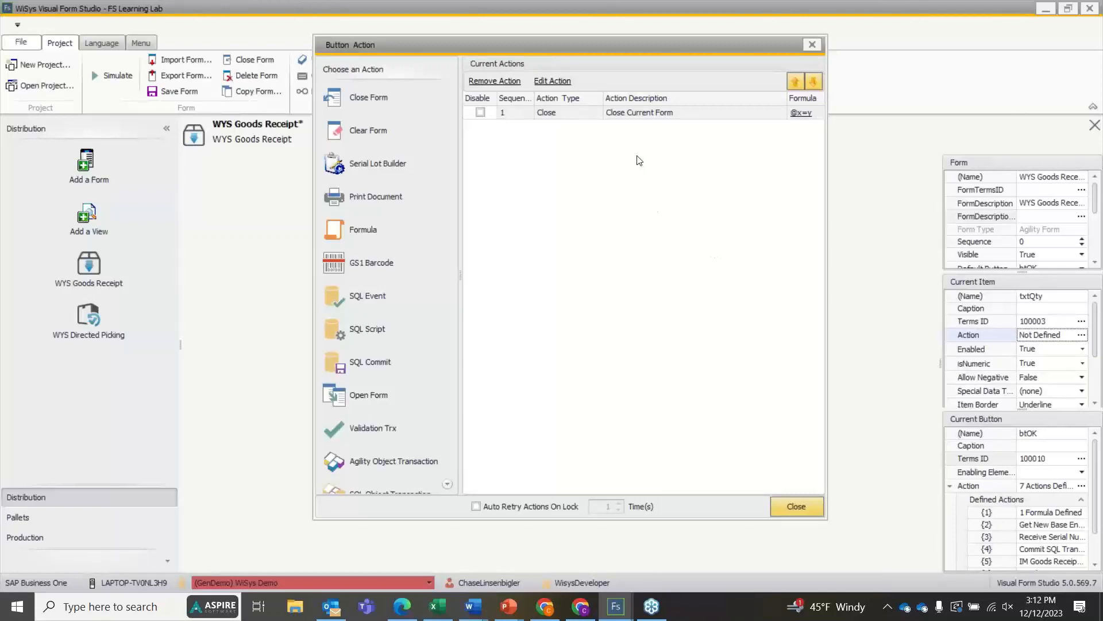
pyautogui.click(605, 117)
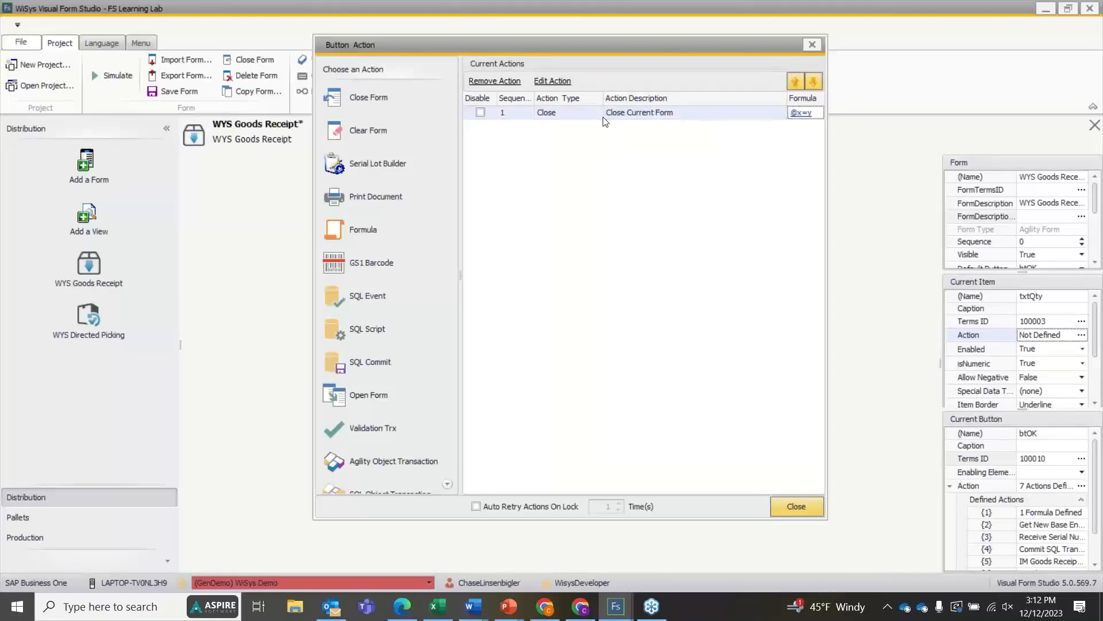
pyautogui.click(506, 81)
# Add a Clear Form action that clears the whole current form, and remove it again
pyautogui.click(368, 131)
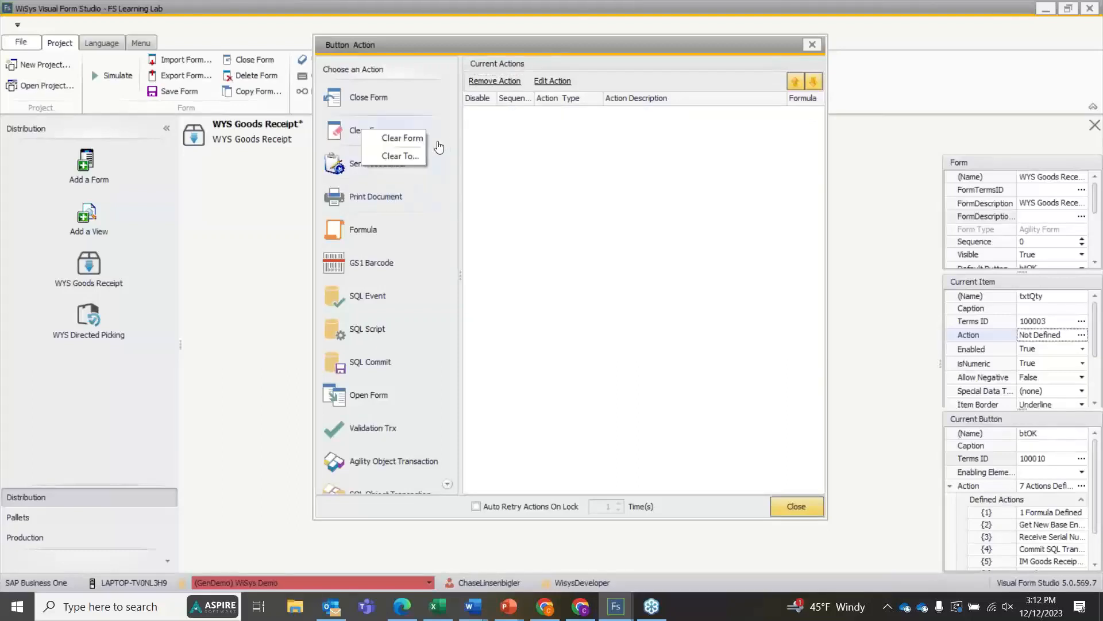
pyautogui.click(398, 139)
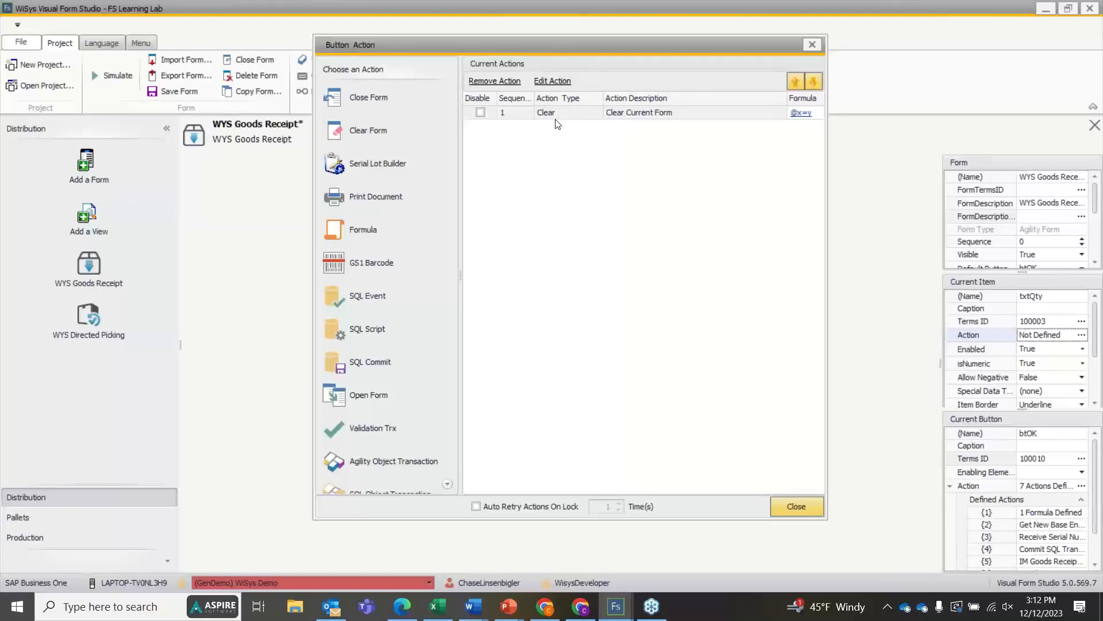
pyautogui.click(513, 81)
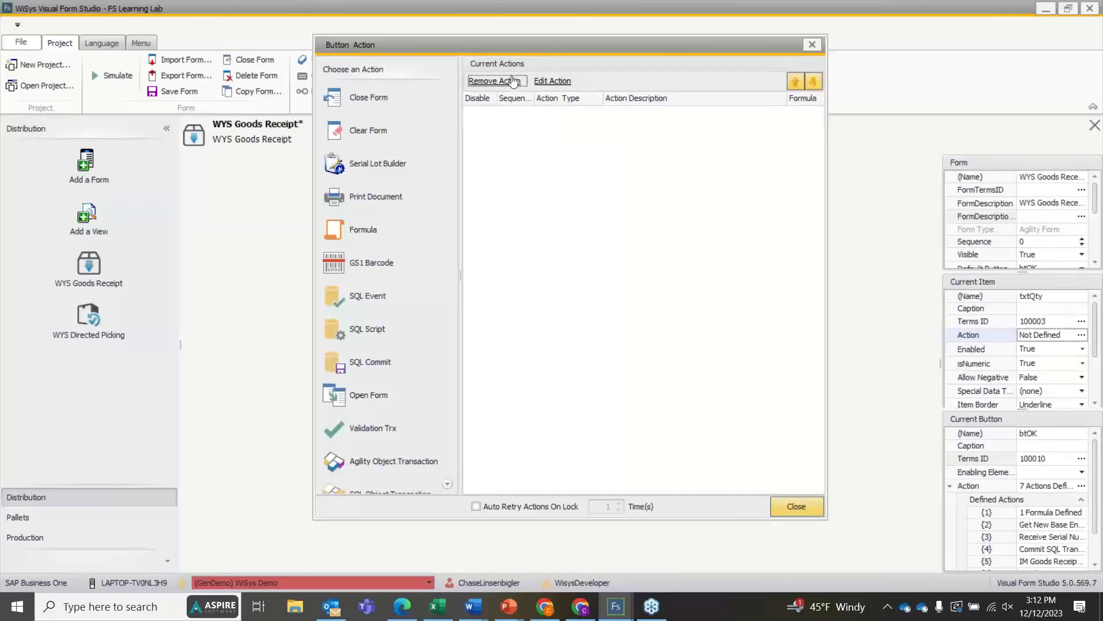
pyautogui.click(359, 137)
pyautogui.moveTo(402, 162)
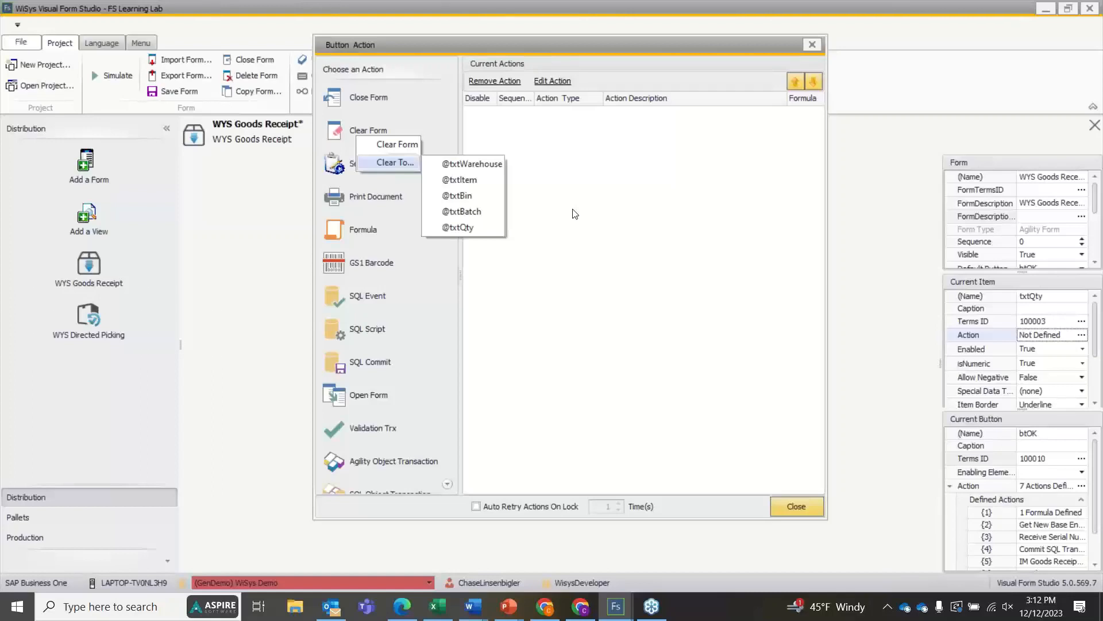
pyautogui.click(496, 186)
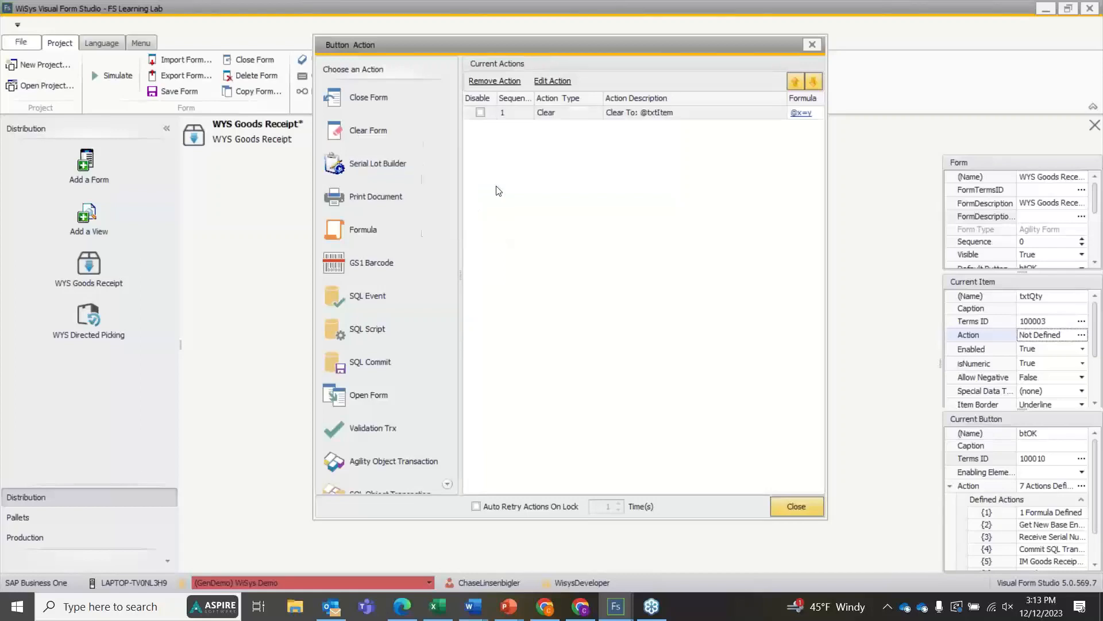
pyautogui.click(595, 116)
pyautogui.click(484, 84)
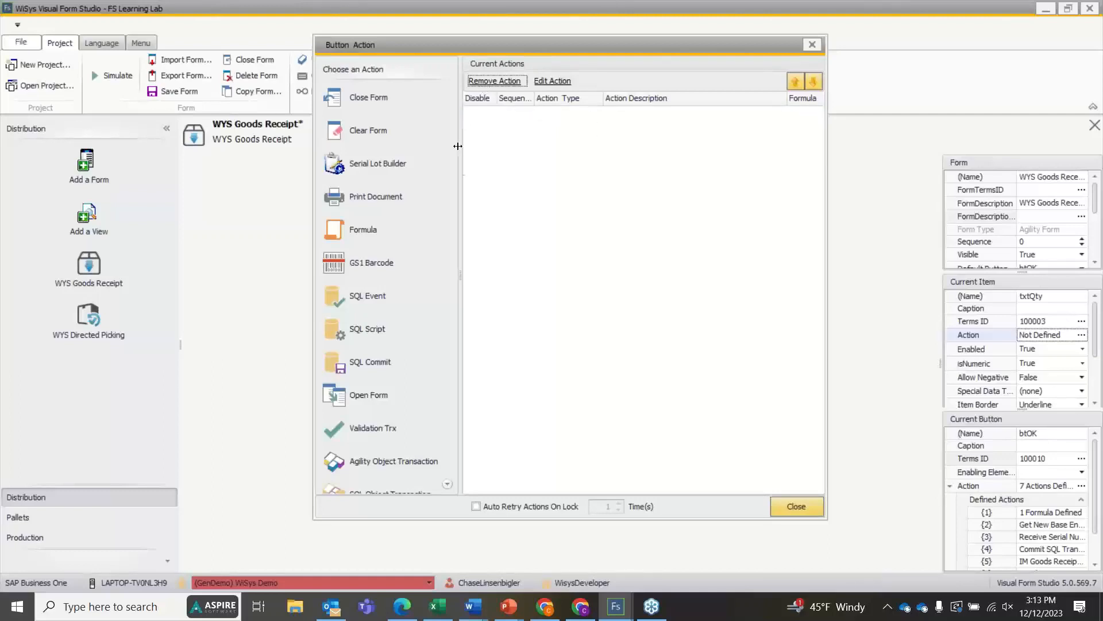
# Add a Print Document action for the Inventory Pick List without mapping any fields, and remove it again
pyautogui.doubleClick(407, 205)
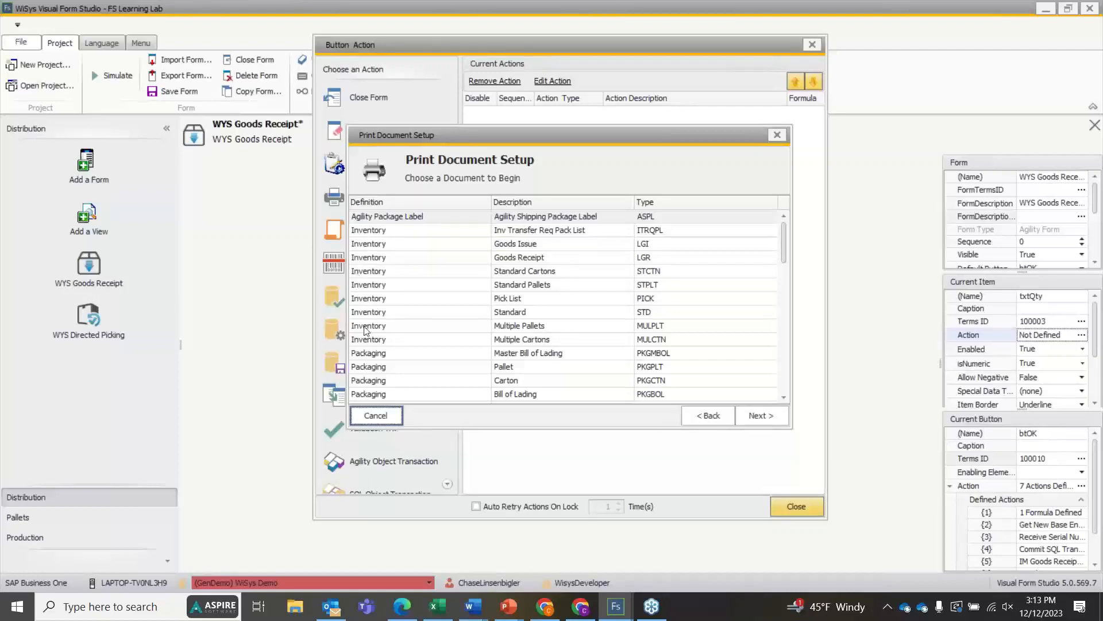
pyautogui.click(508, 300)
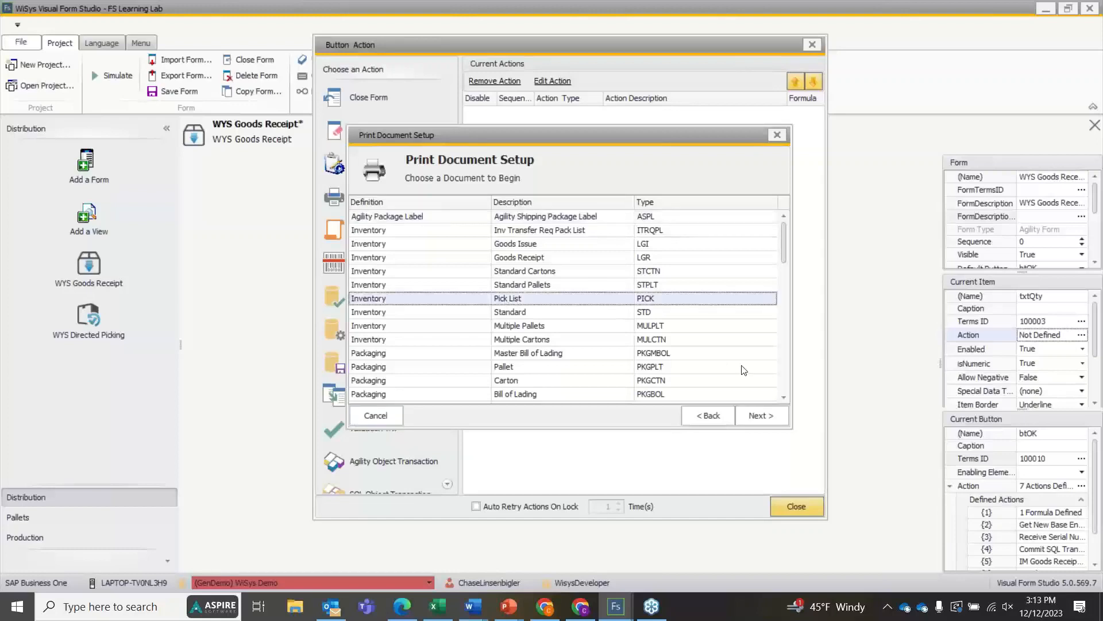
pyautogui.click(768, 415)
pyautogui.click(767, 415)
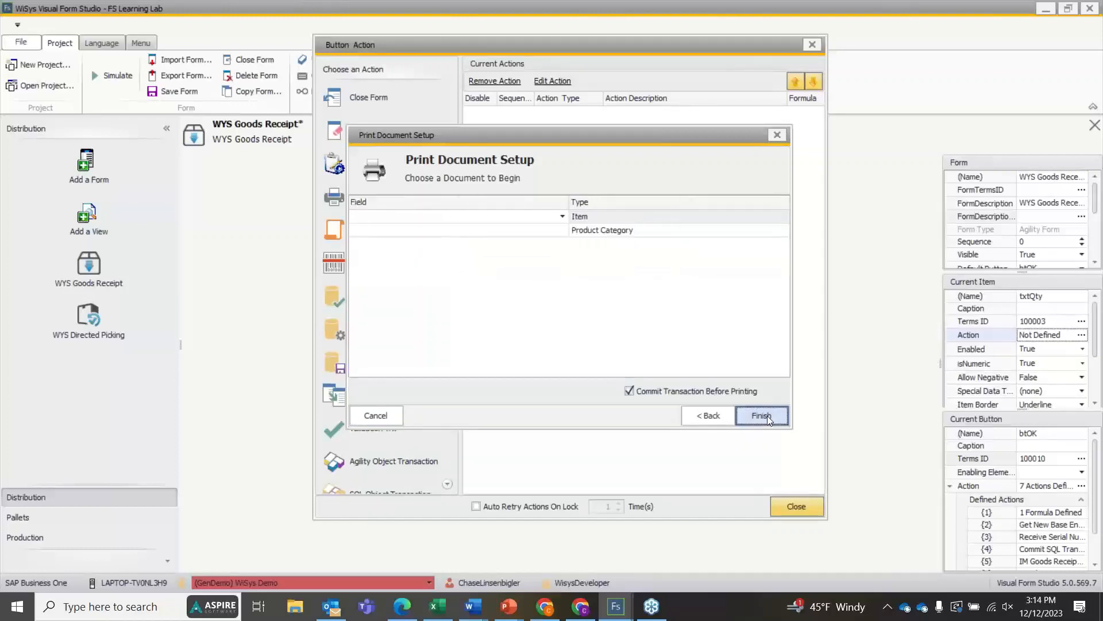
pyautogui.click(767, 415)
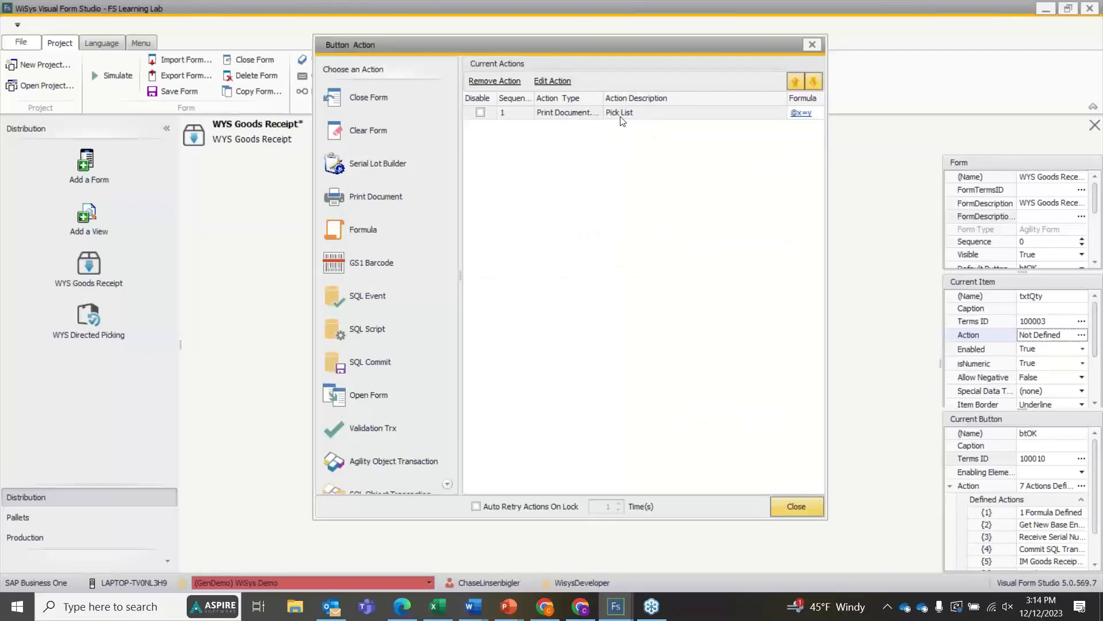
pyautogui.click(507, 81)
# Add a GS1 Barcode action with an empty mapping and remove it again
pyautogui.scroll(-1, 395, 238)
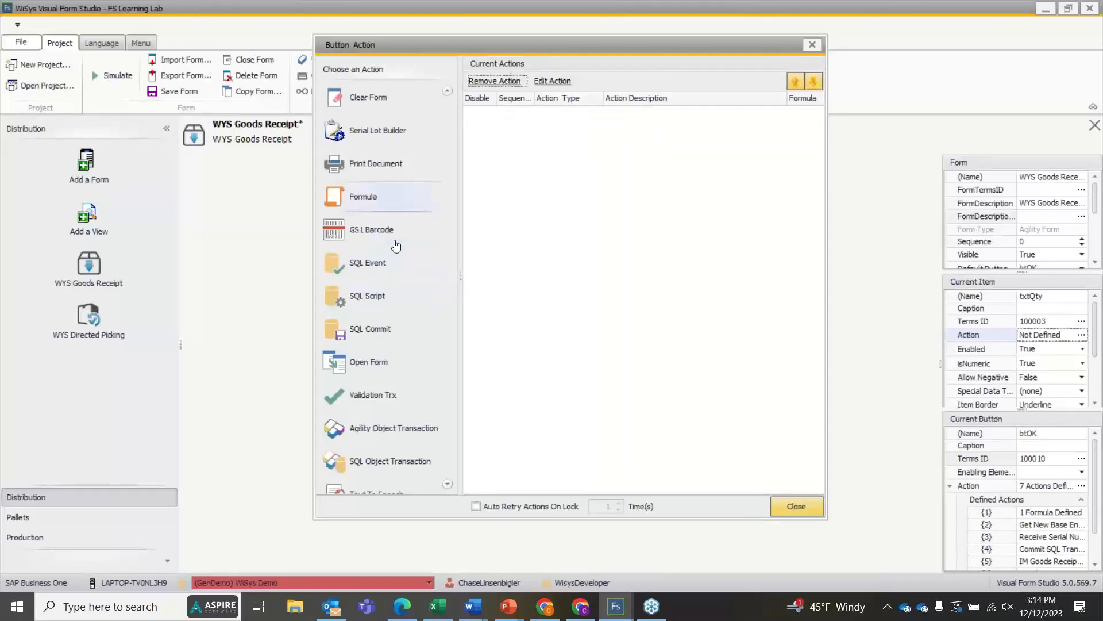
pyautogui.click(384, 231)
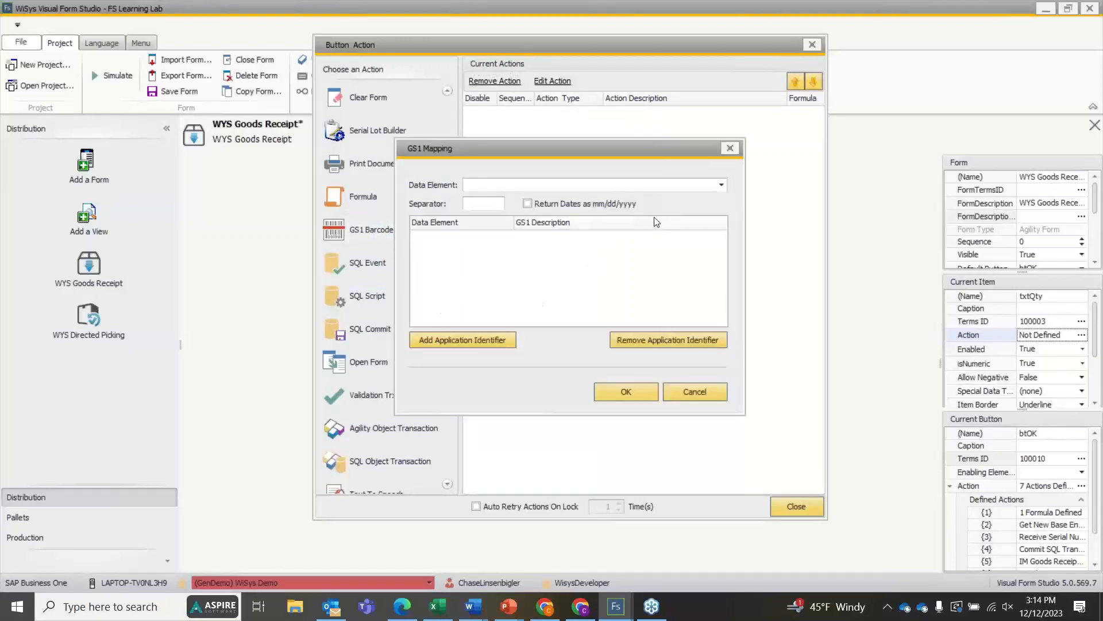
pyautogui.click(654, 392)
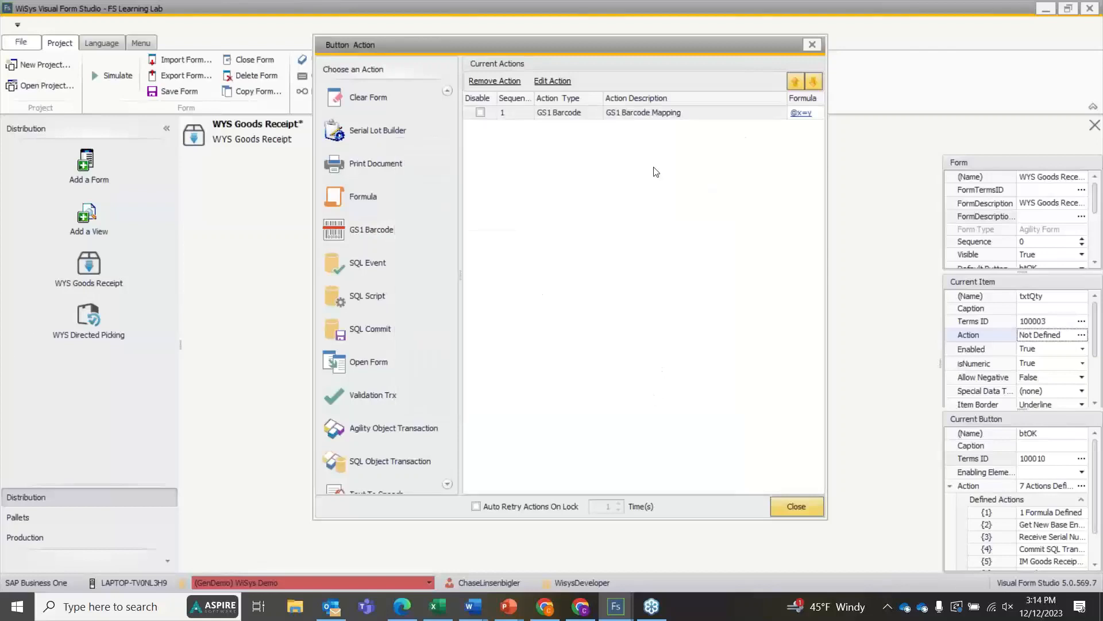
pyautogui.click(502, 85)
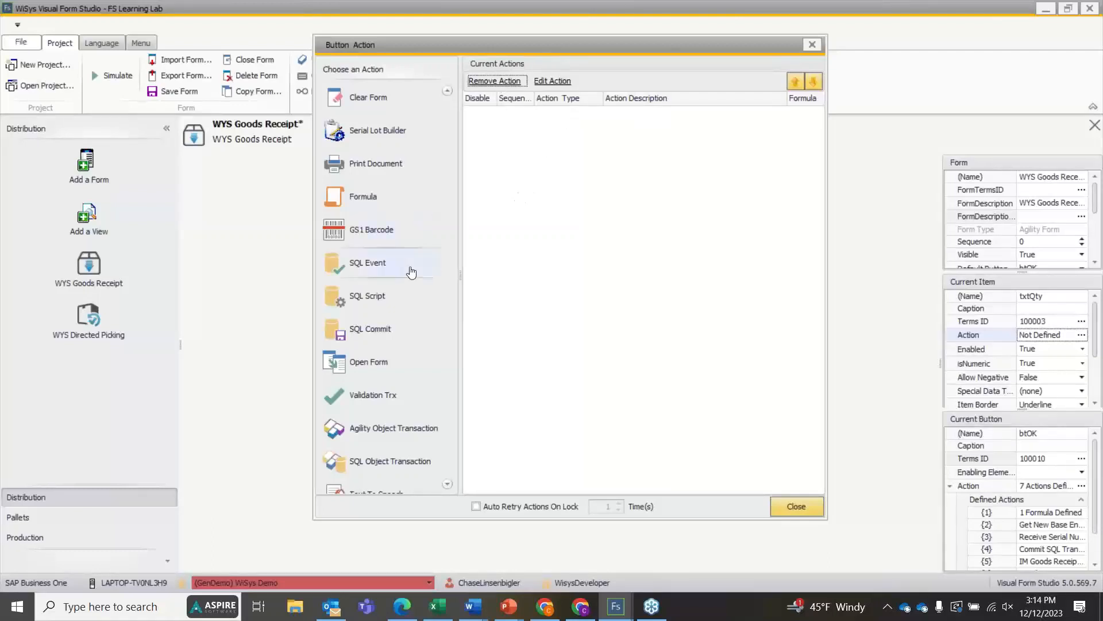
# Filter the forms available to an Open Form action by "view" and close the setup without adding the action
pyautogui.scroll(-2, 391, 326)
pyautogui.doubleClick(373, 302)
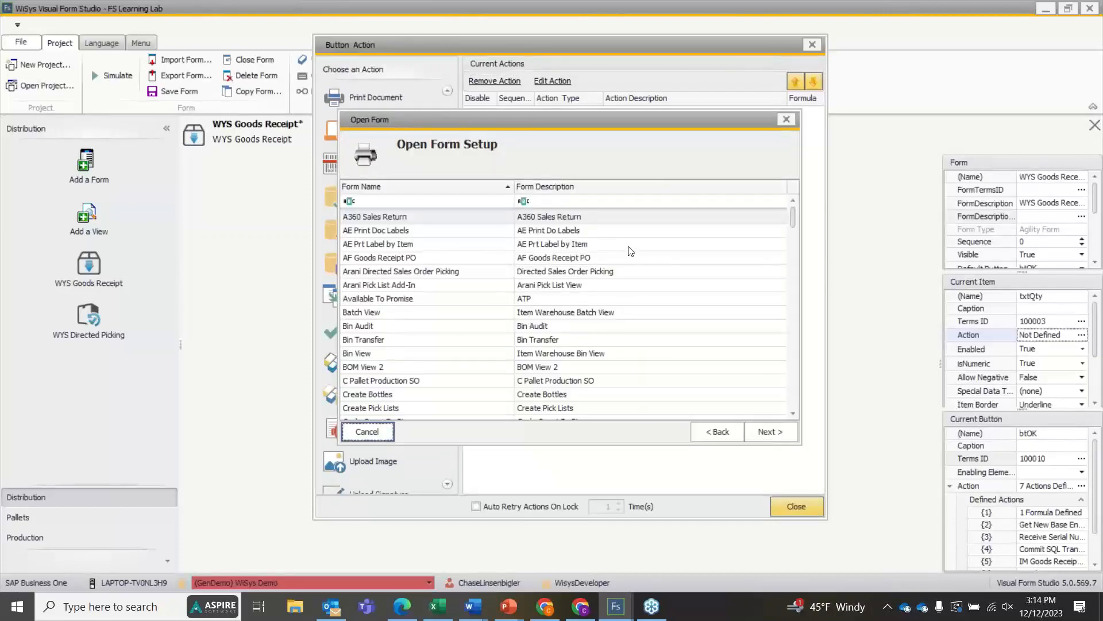
pyautogui.click(484, 201)
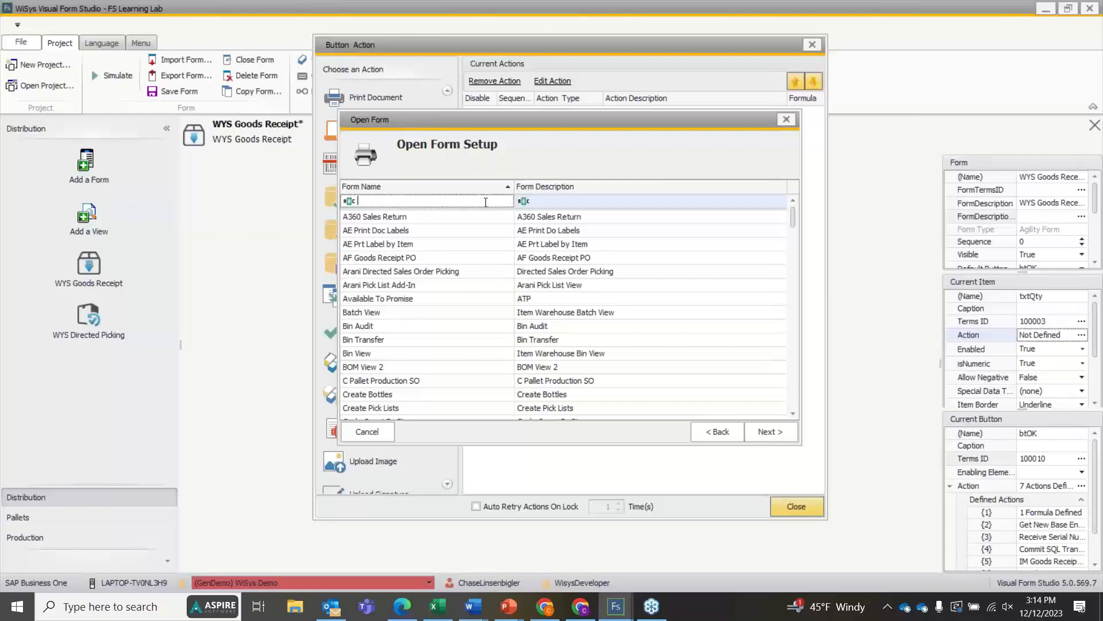
pyautogui.write('view')
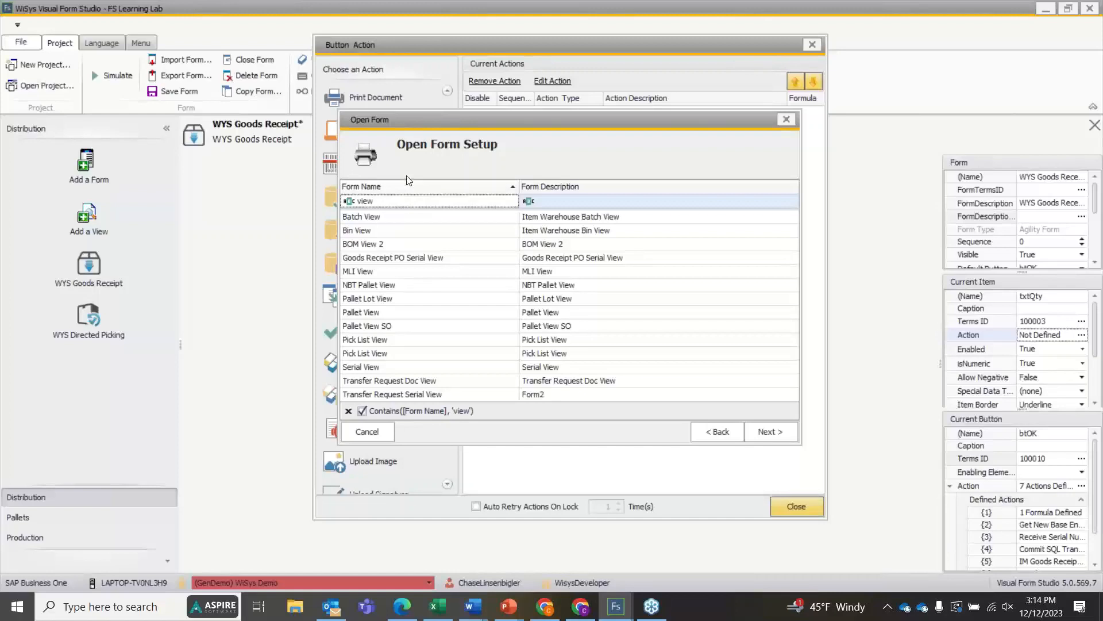
pyautogui.click(793, 119)
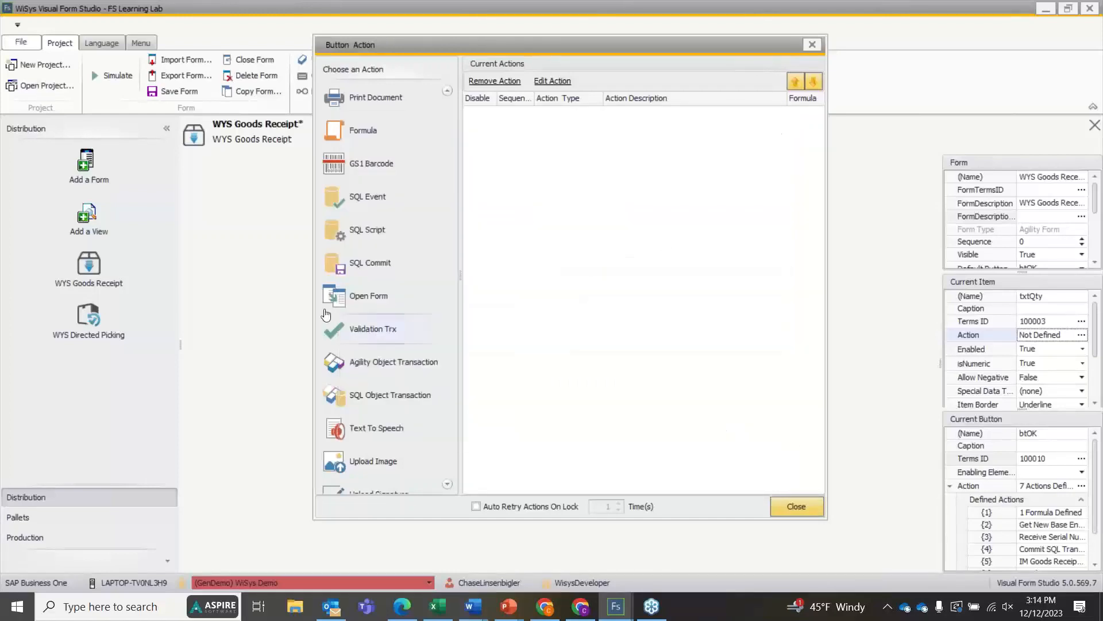
pyautogui.scroll(3, 403, 247)
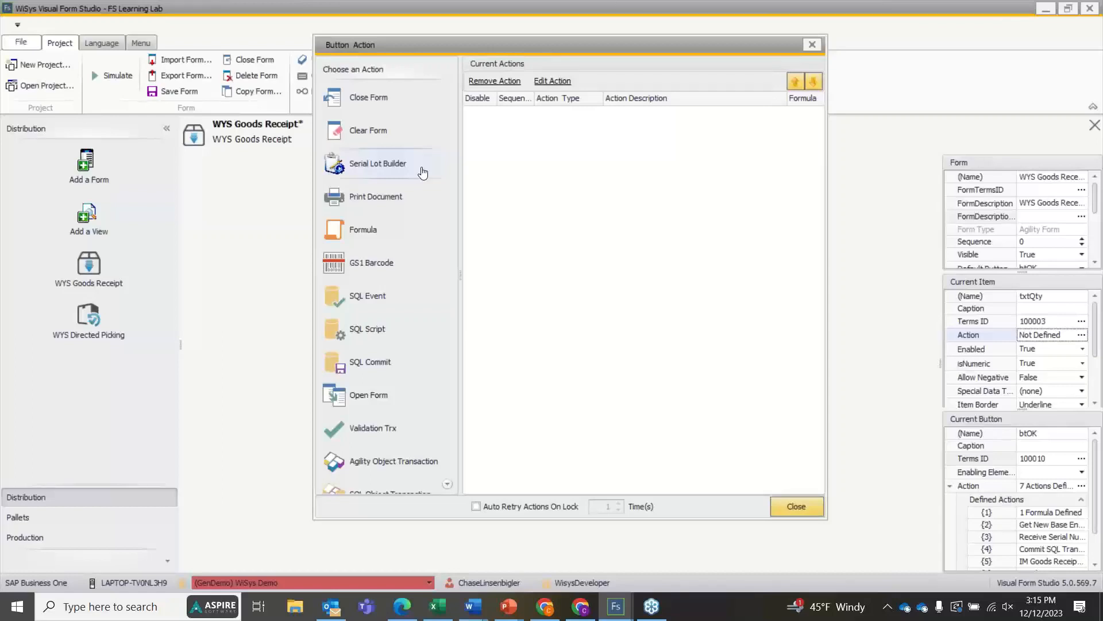
pyautogui.click(374, 173)
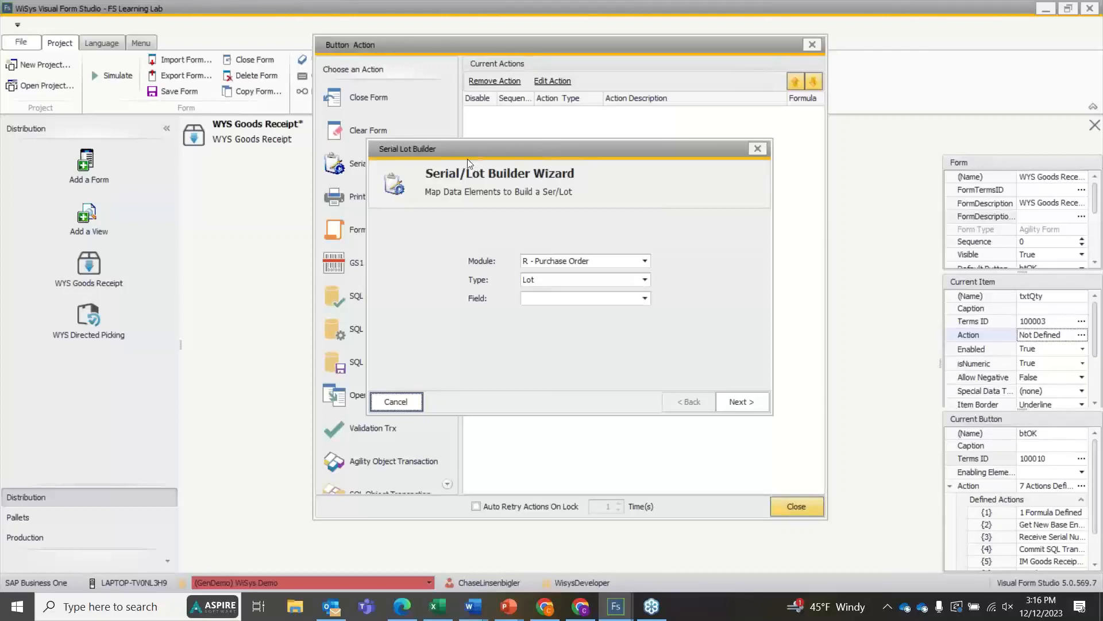
pyautogui.moveTo(467, 159); pyautogui.dragTo(506, 145)
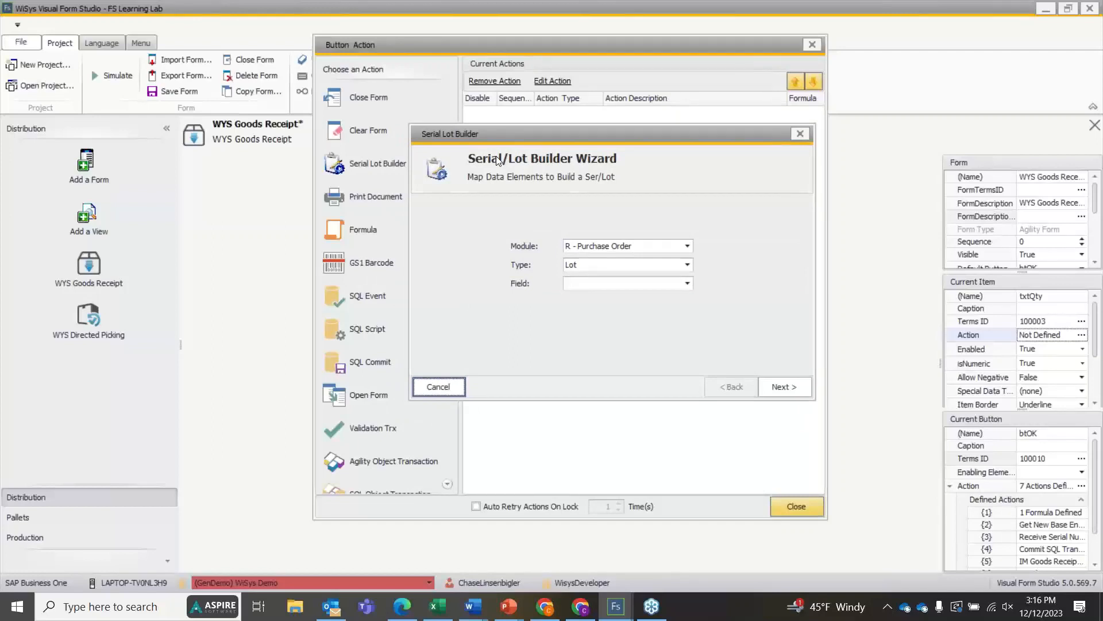
pyautogui.click(639, 247)
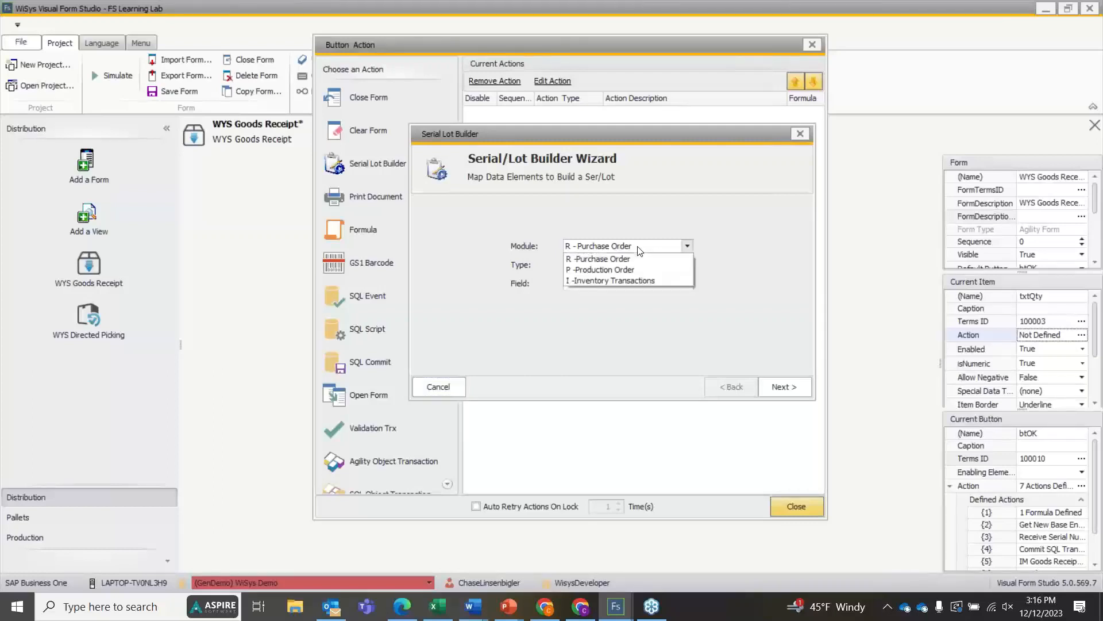
pyautogui.click(623, 280)
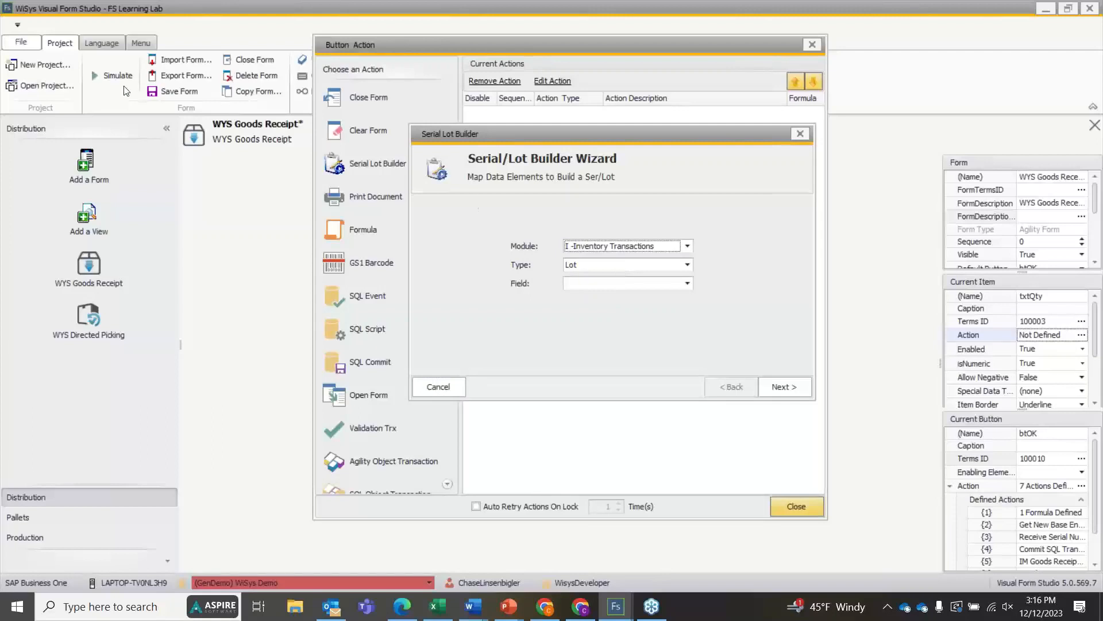
pyautogui.click(601, 265)
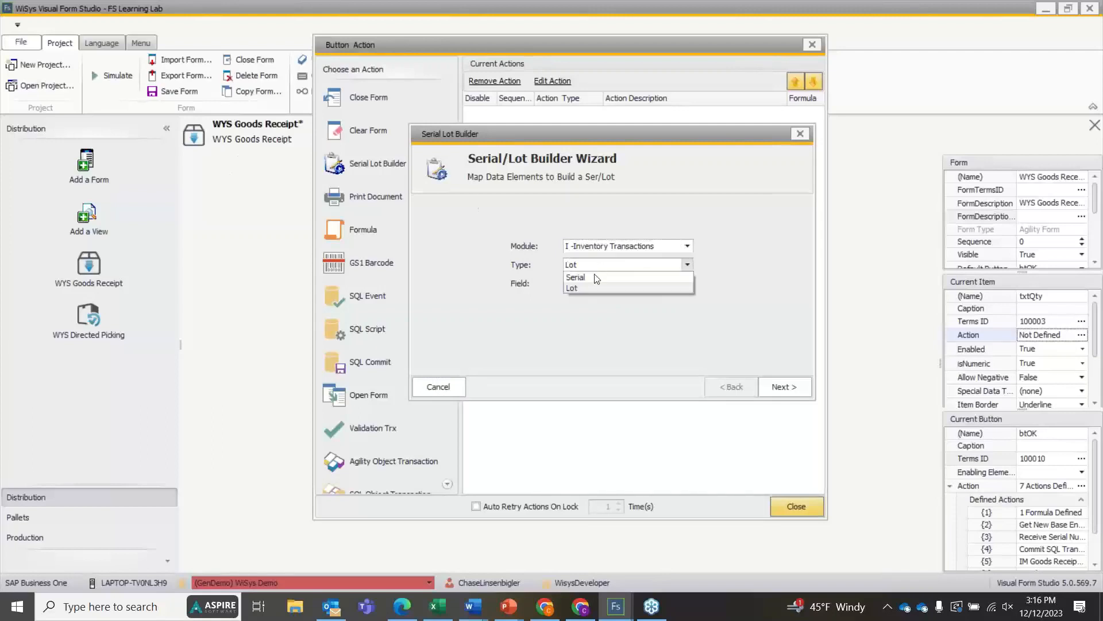
pyautogui.click(583, 288)
pyautogui.click(586, 284)
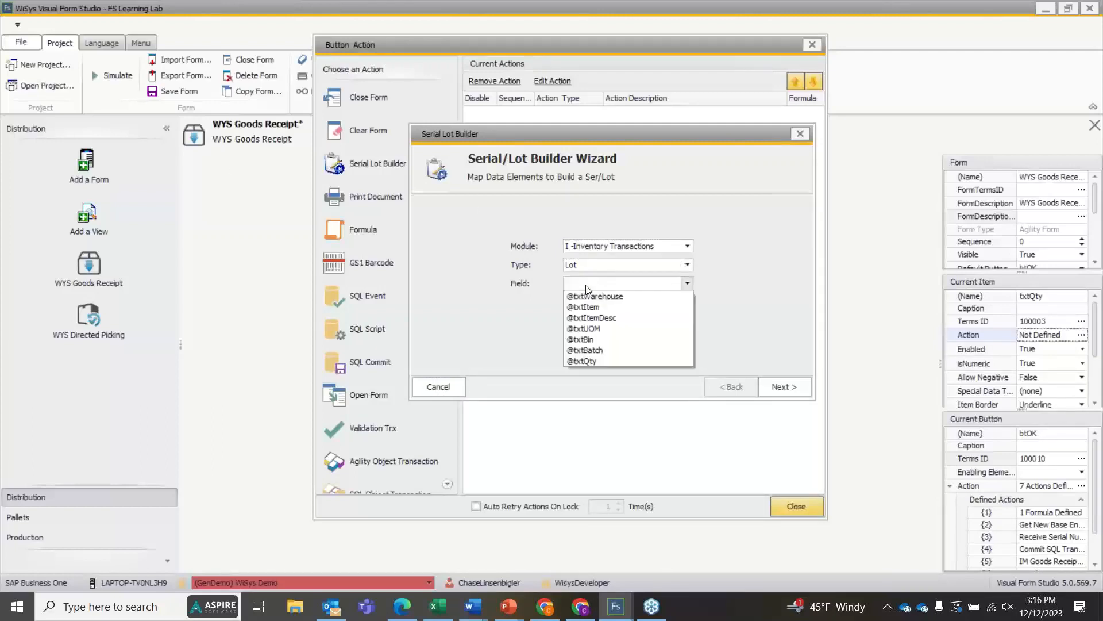
pyautogui.click(587, 352)
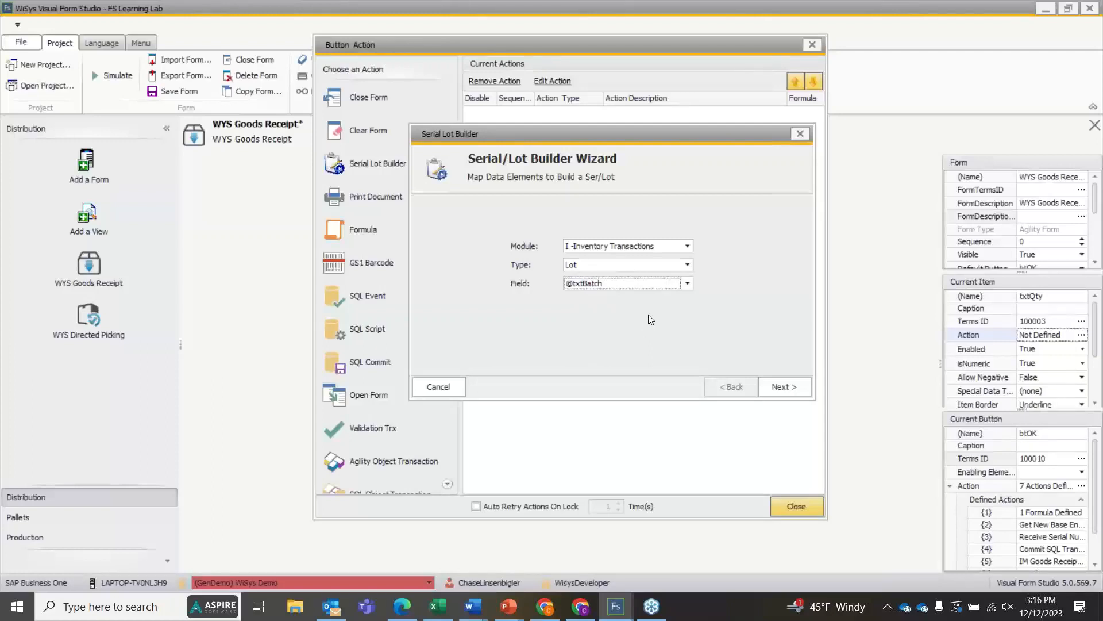
pyautogui.click(803, 136)
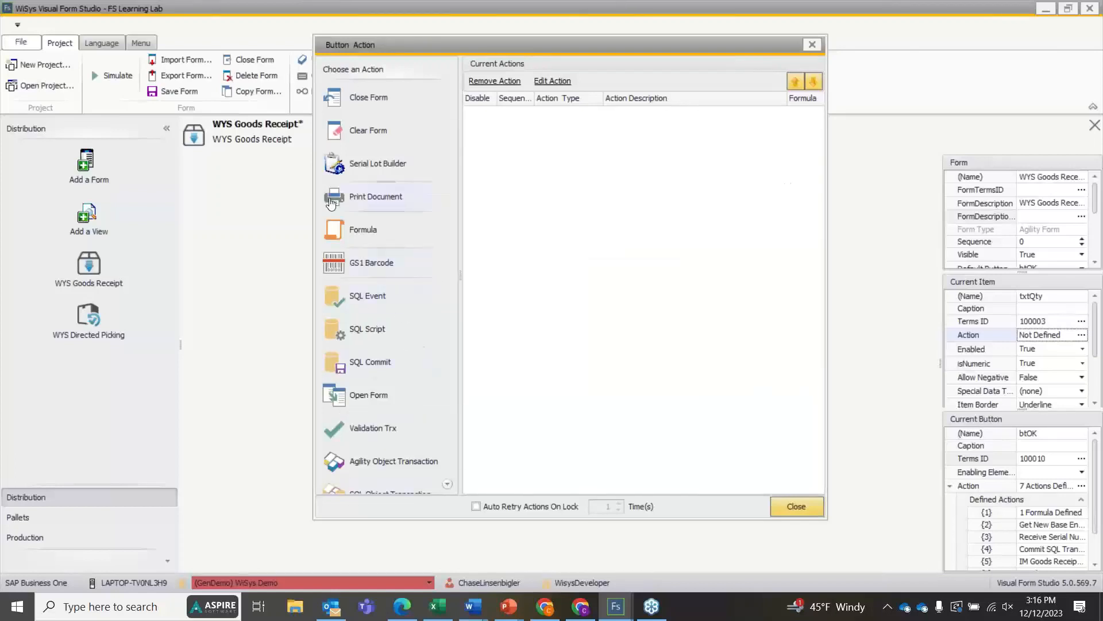
pyautogui.click(348, 227)
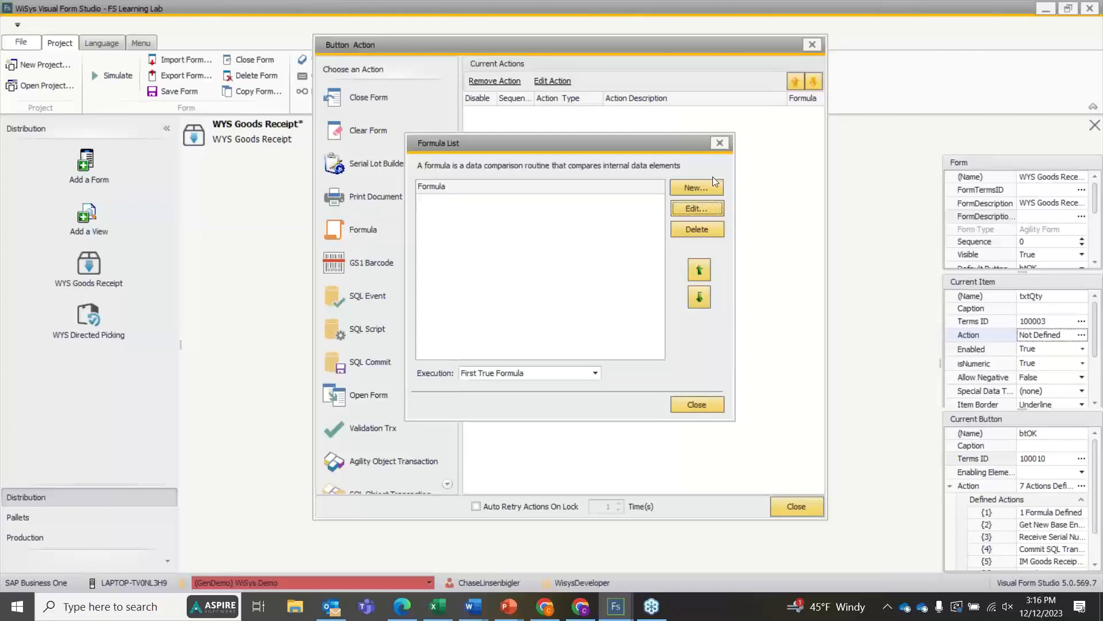
pyautogui.click(707, 188)
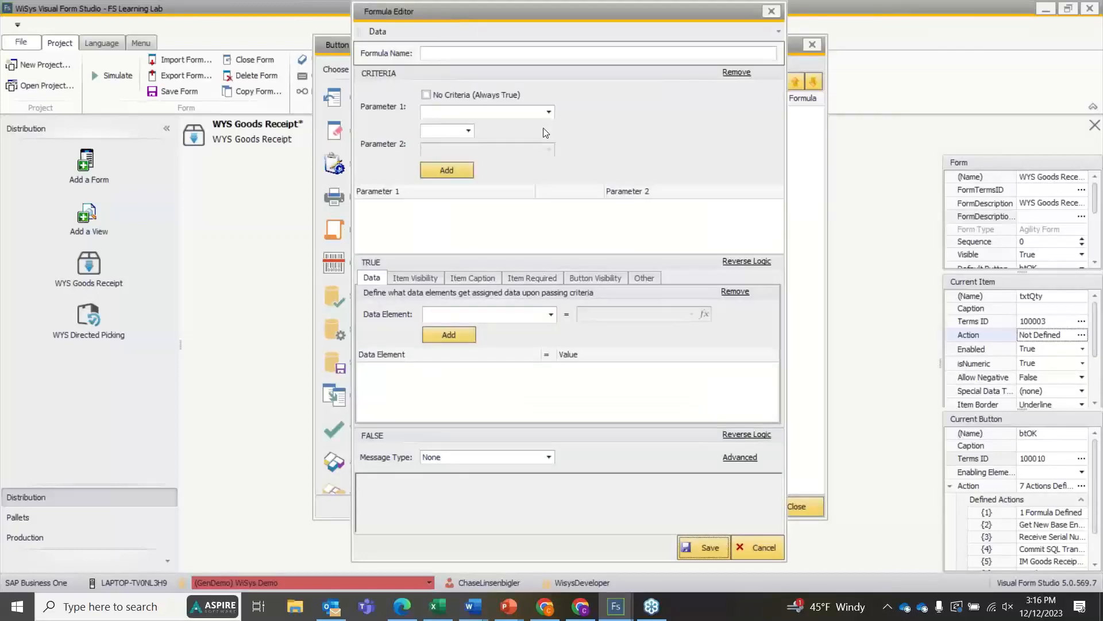
pyautogui.click(456, 96)
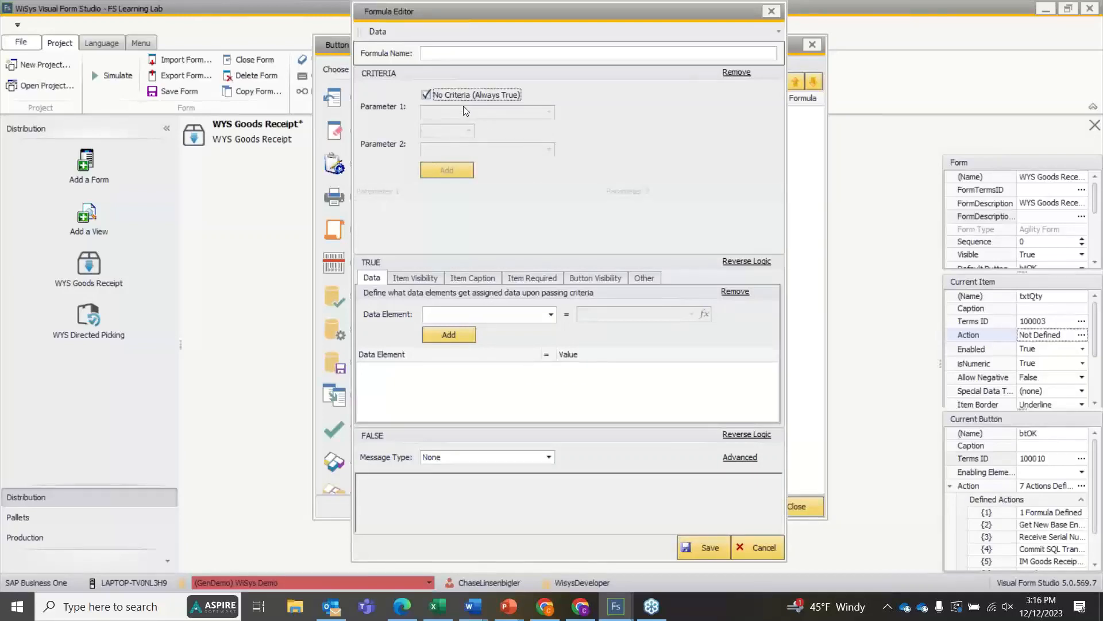
pyautogui.click(460, 94)
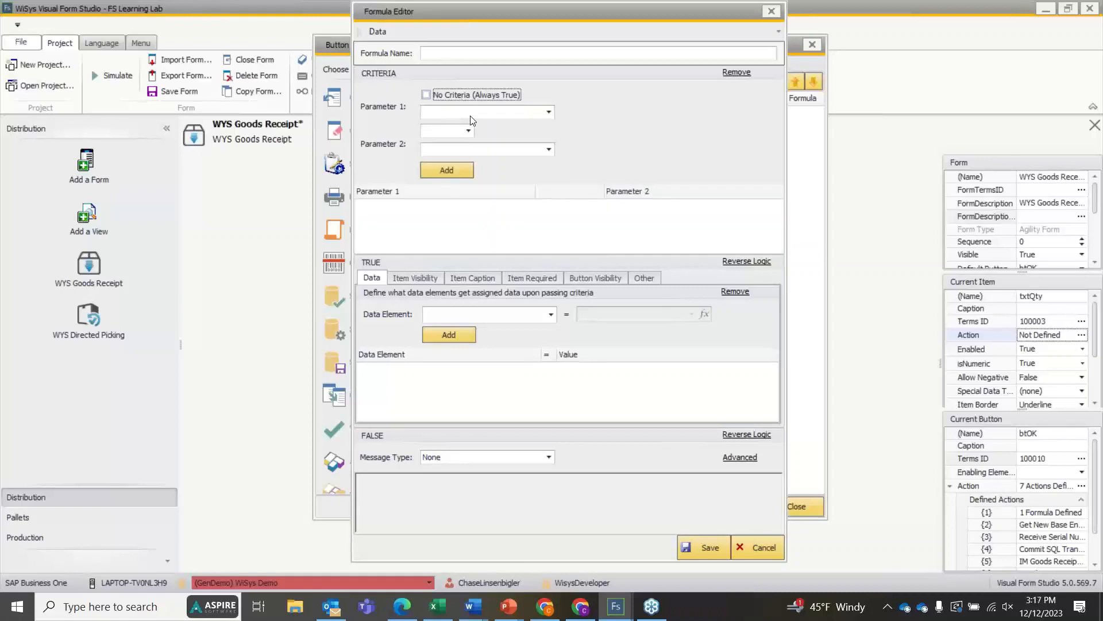
pyautogui.click(470, 113)
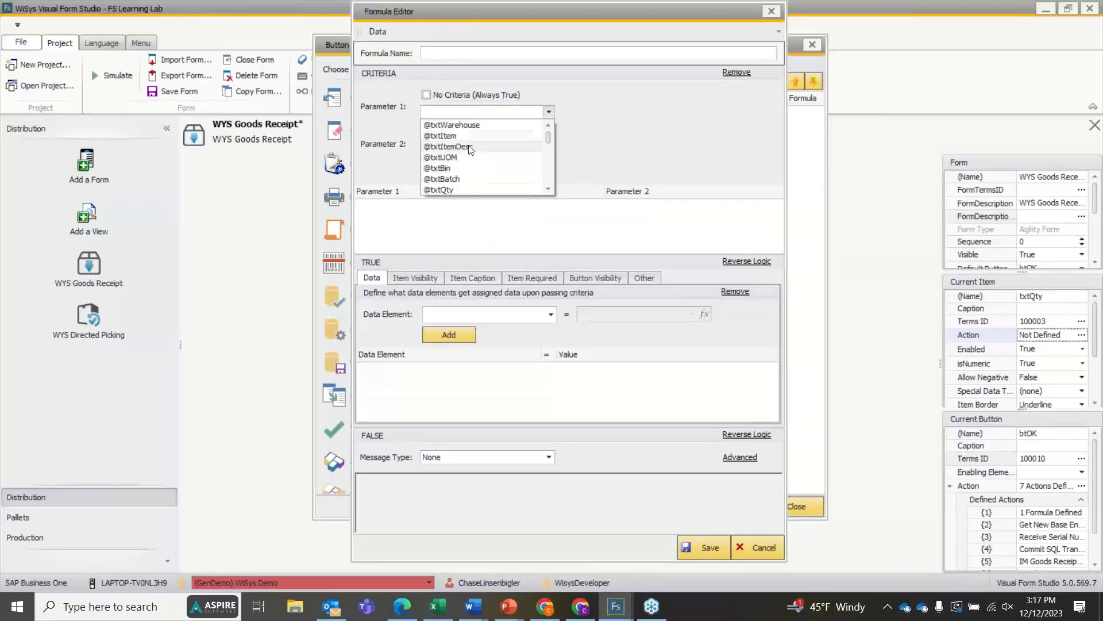
pyautogui.click(456, 189)
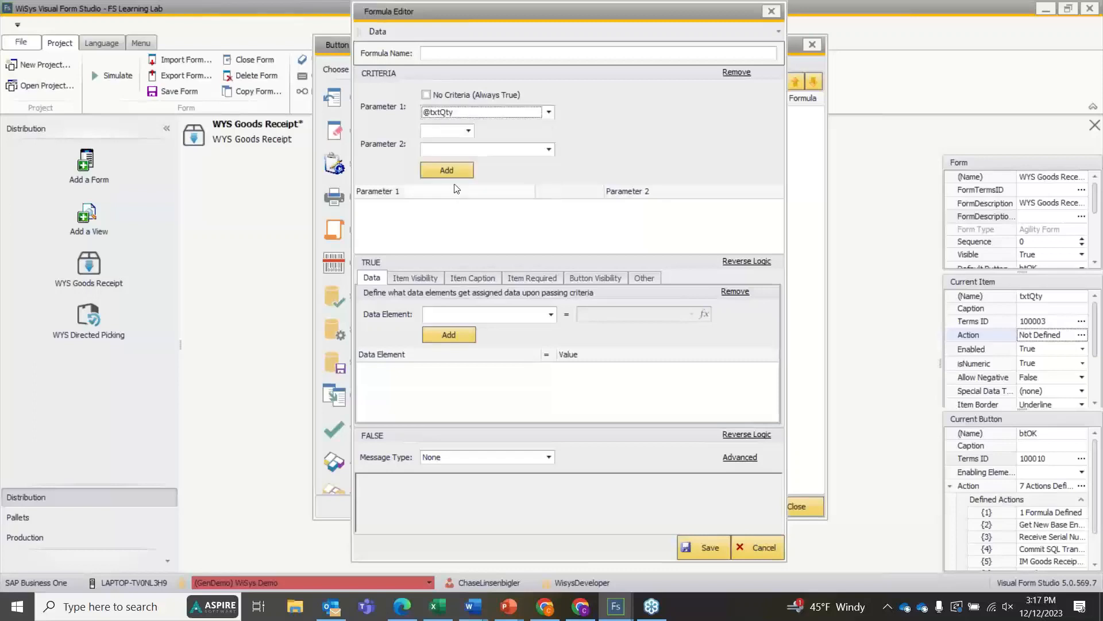
pyautogui.click(469, 133)
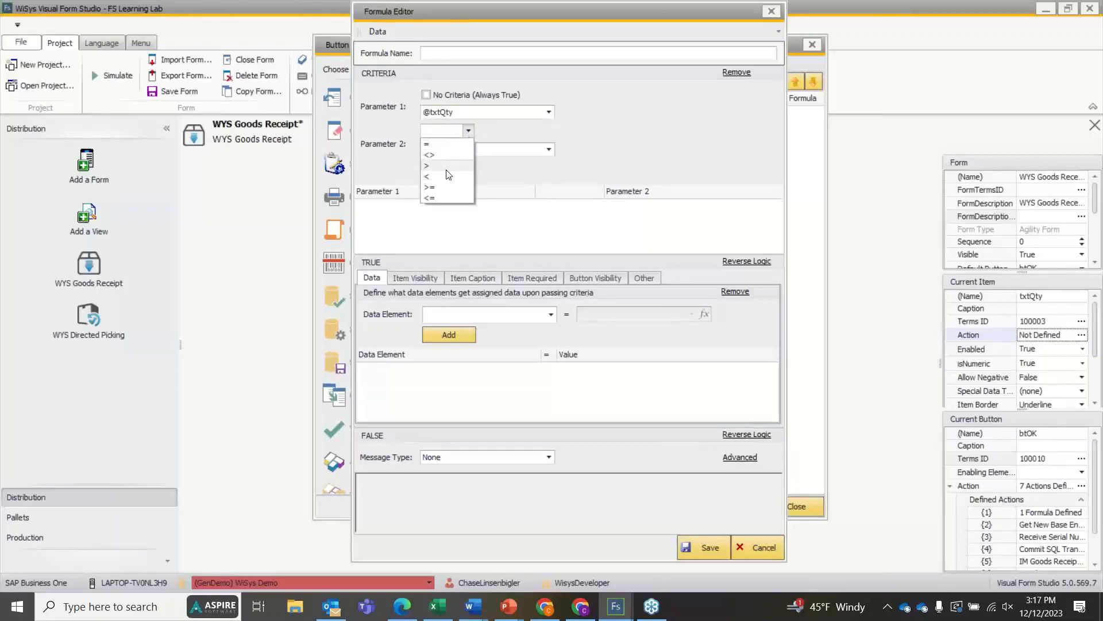
pyautogui.click(475, 155)
pyautogui.click(475, 152)
pyautogui.scroll(-3, 491, 207)
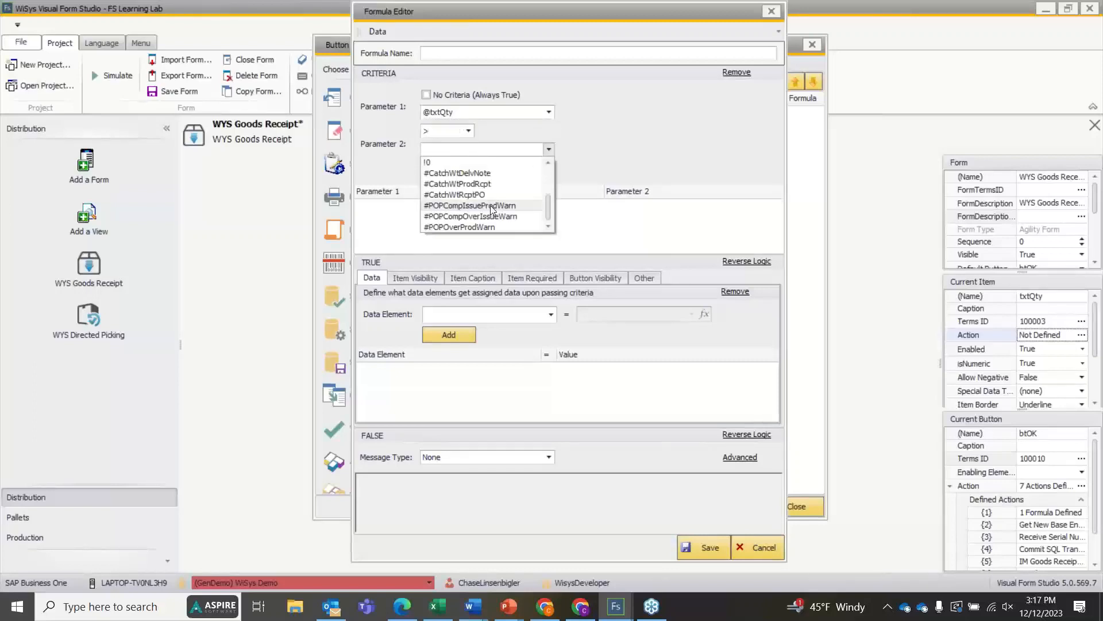
pyautogui.click(446, 163)
pyautogui.click(444, 174)
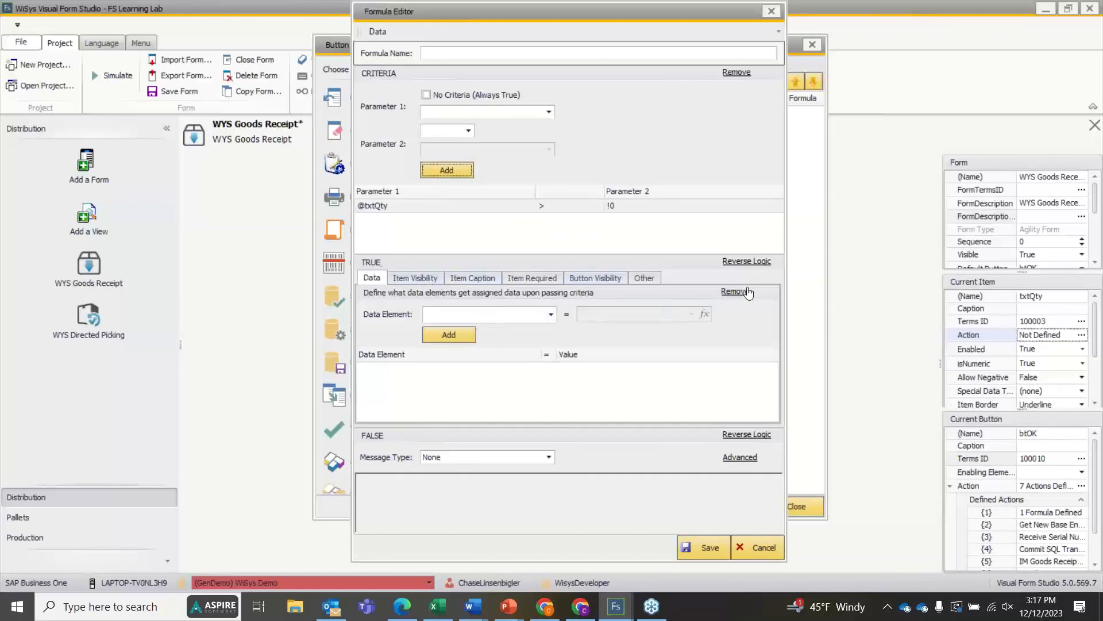
pyautogui.click(552, 315)
pyautogui.click(478, 394)
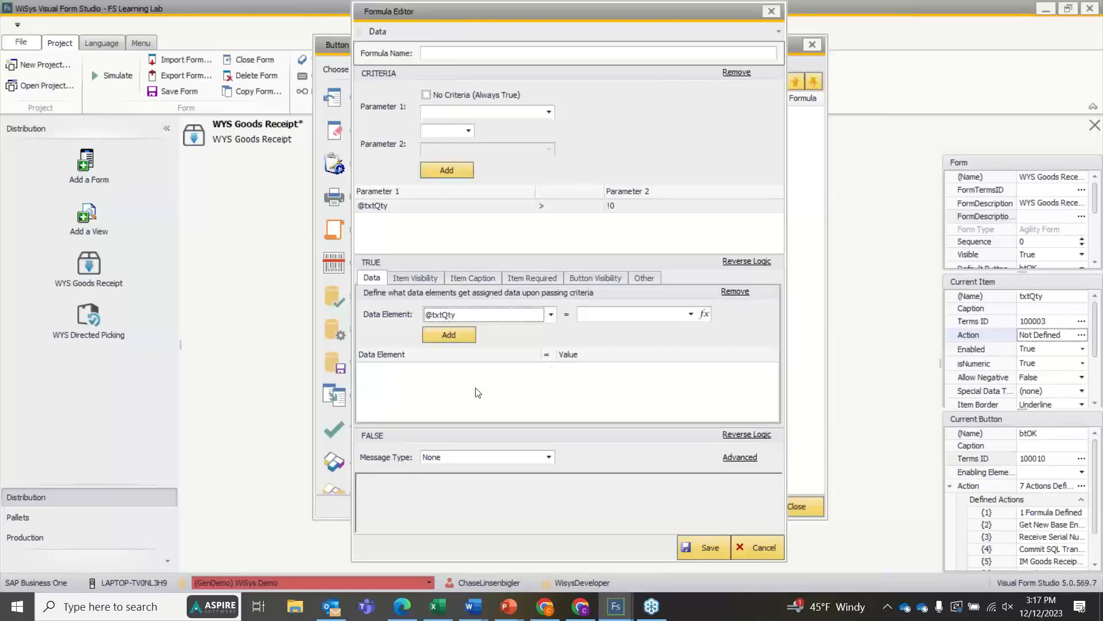
pyautogui.click(705, 314)
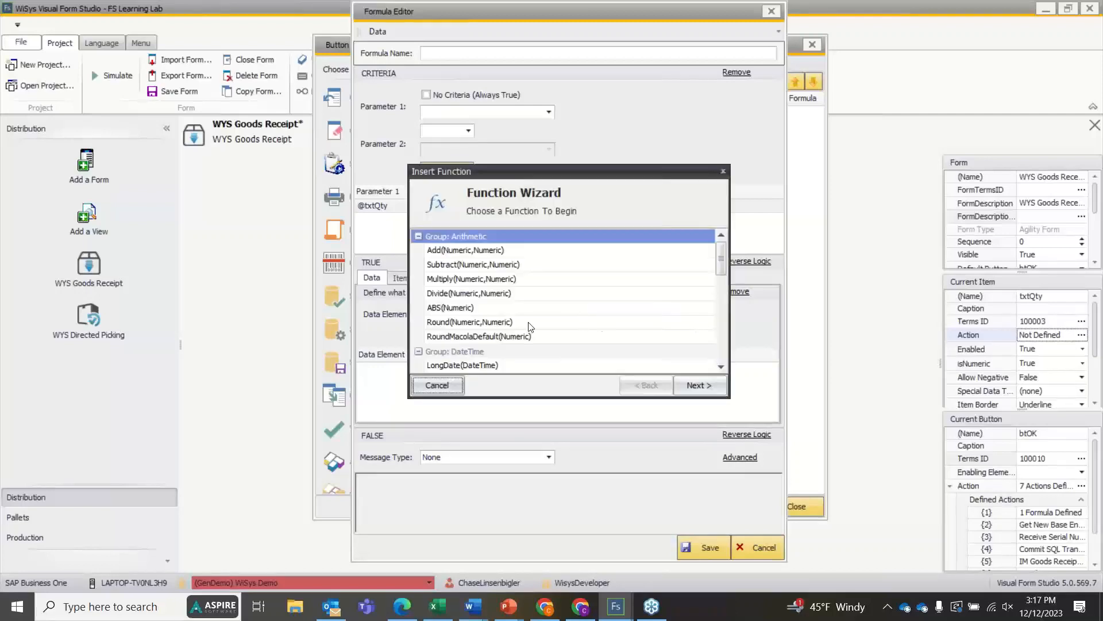
pyautogui.doubleClick(465, 294)
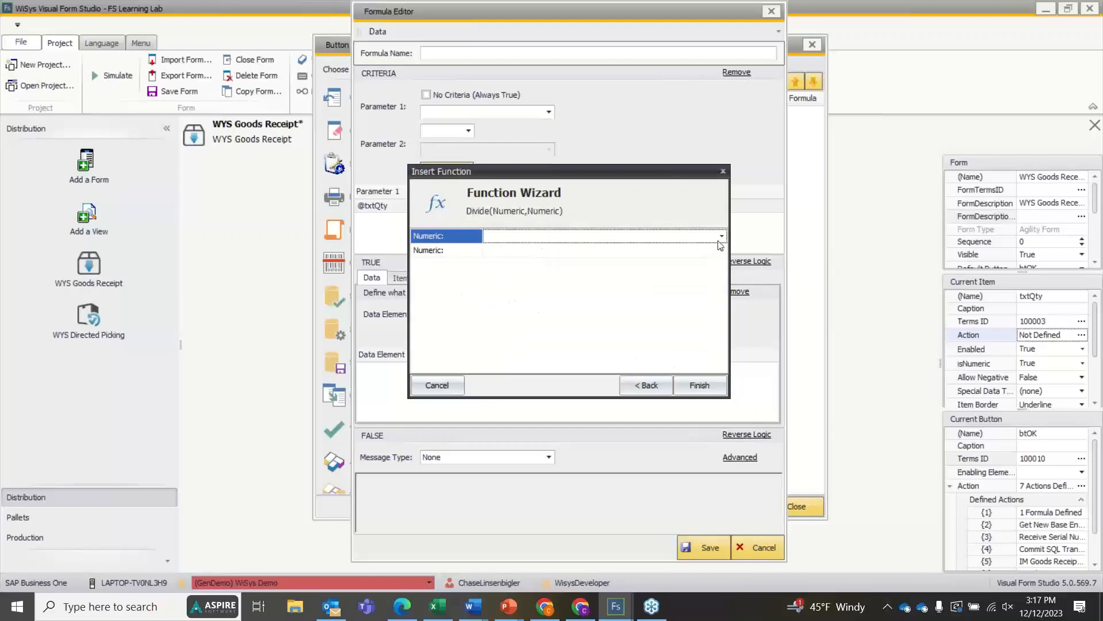
pyautogui.click(722, 171)
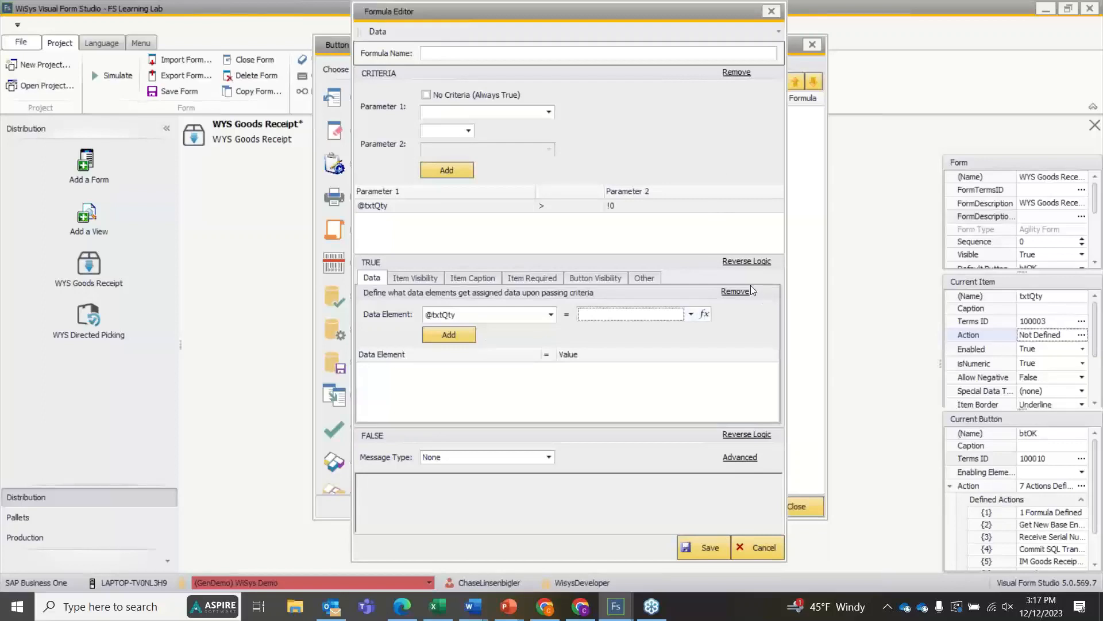
# Review the formula's true-result settings for item visibility, item captions, required items and button visibility
pyautogui.click(400, 279)
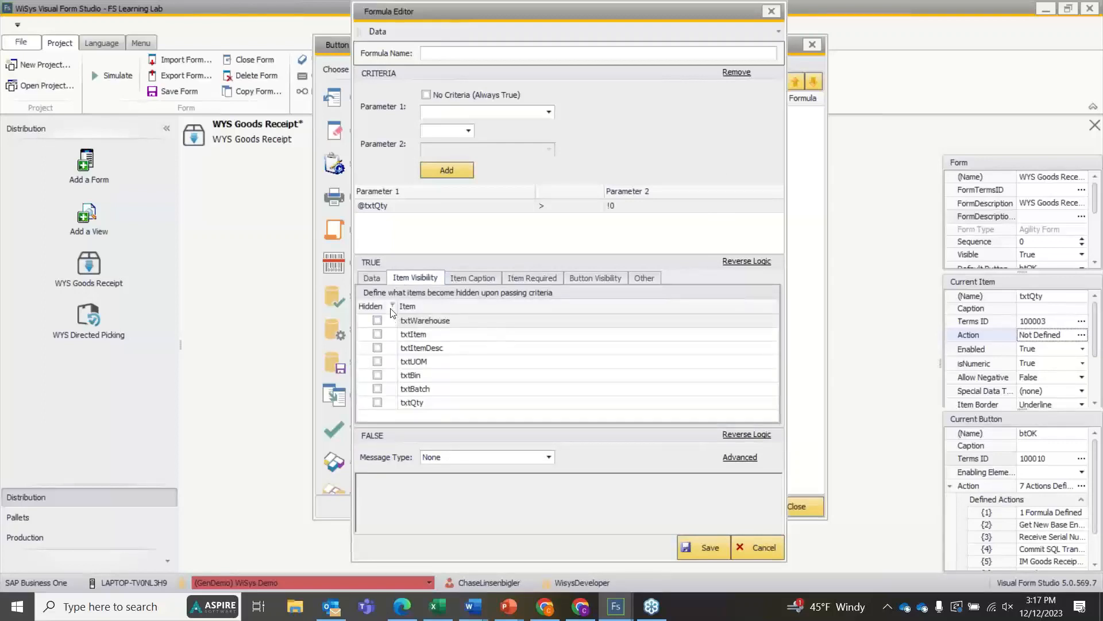
pyautogui.click(426, 390)
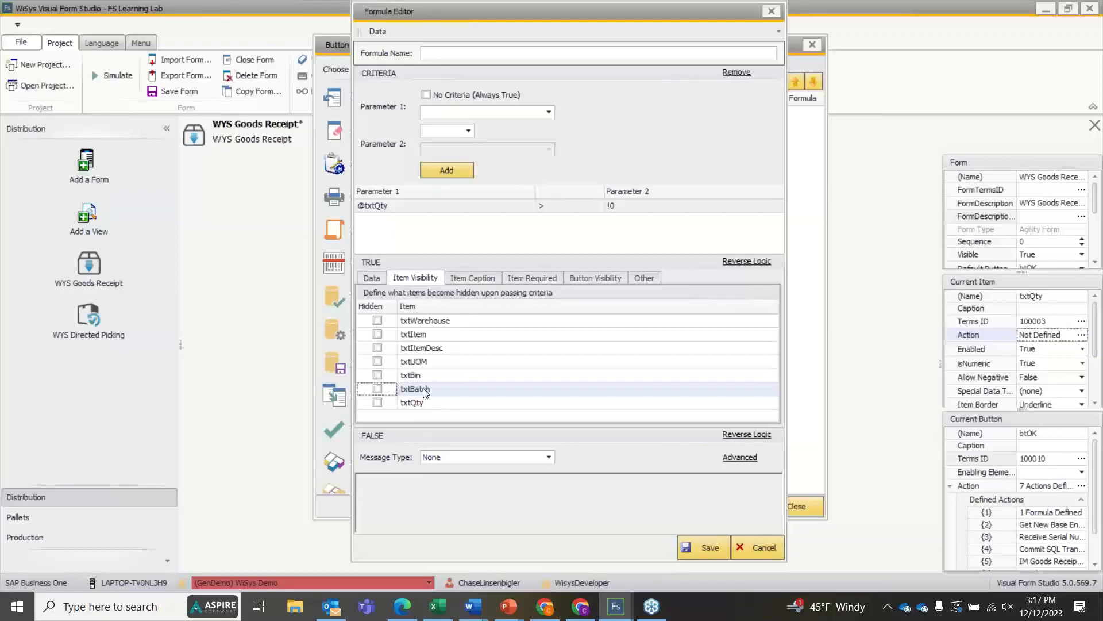
pyautogui.click(473, 278)
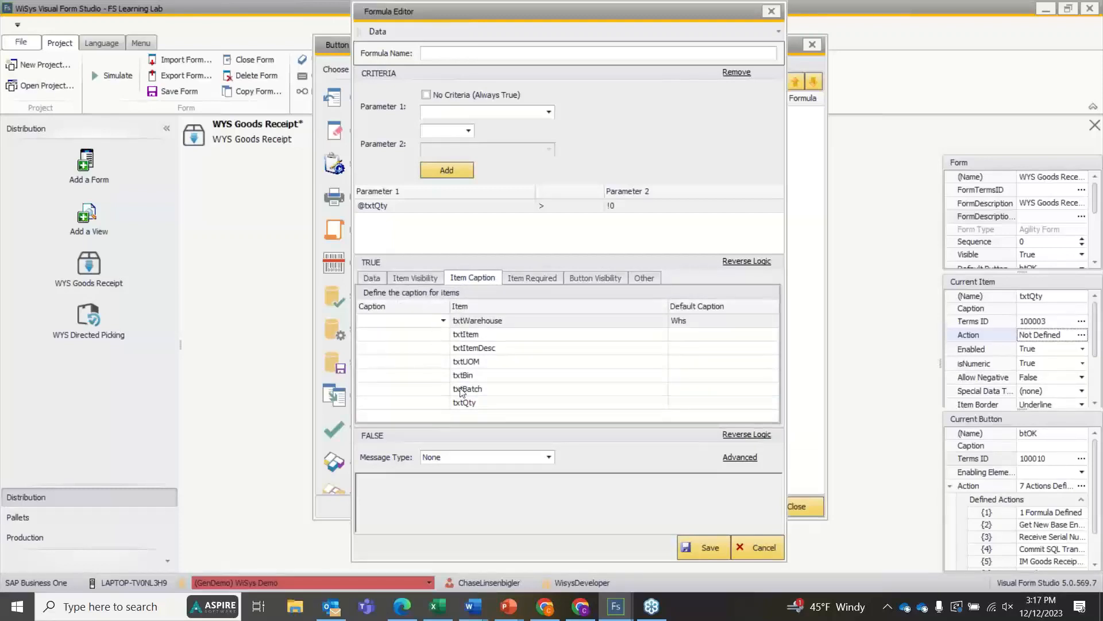
pyautogui.click(524, 278)
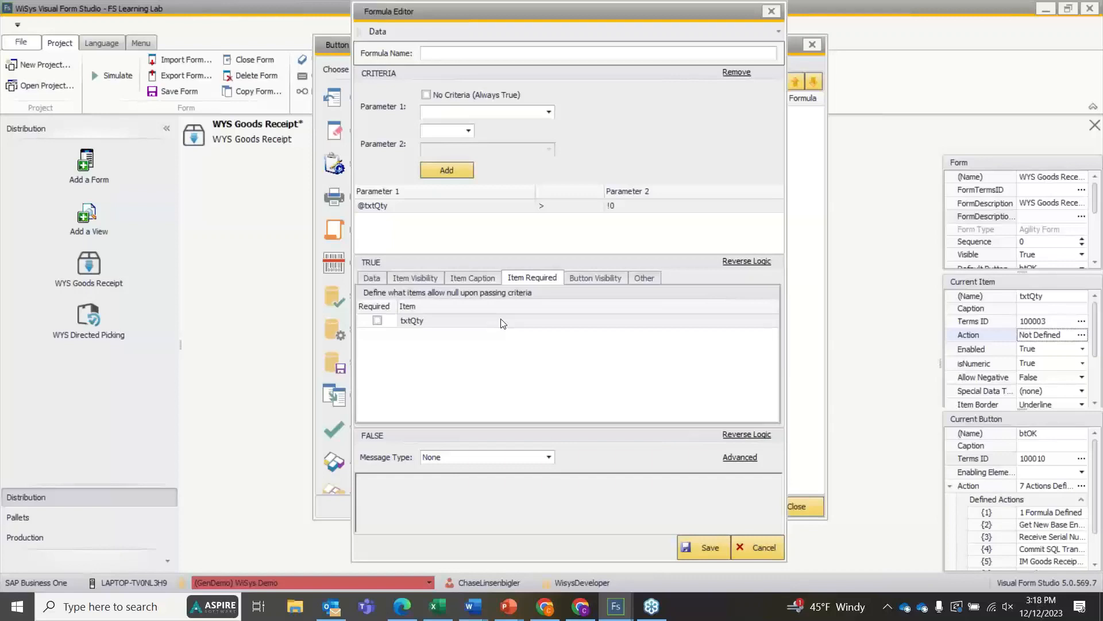
pyautogui.click(614, 277)
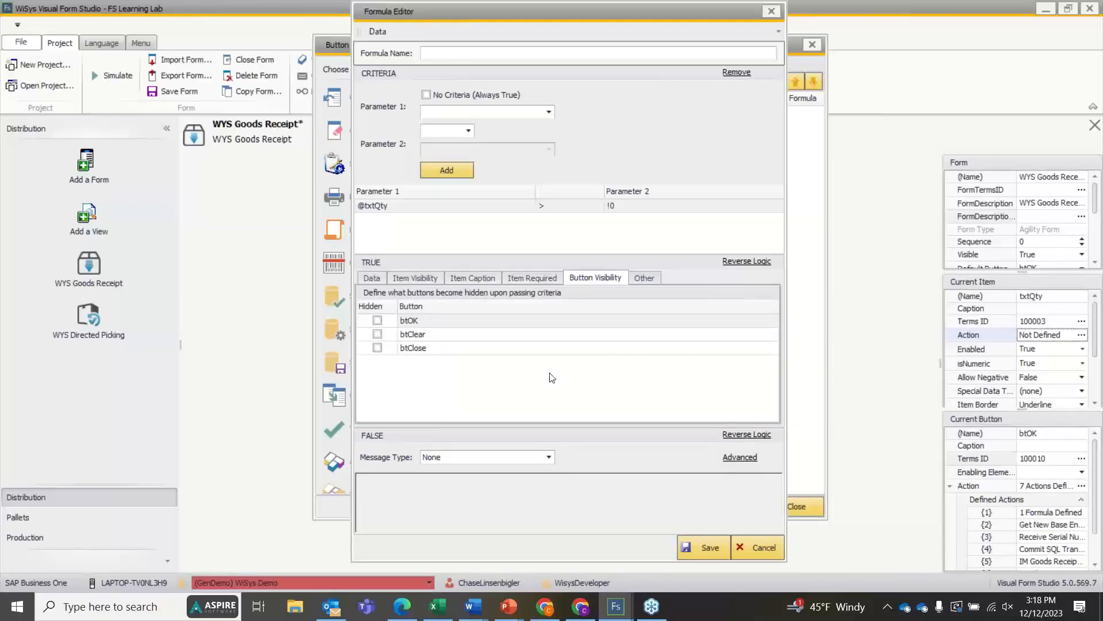
# Reverse the formula's true and false logic, check the Other settings, and set the message type for the true result to Information
pyautogui.click(741, 262)
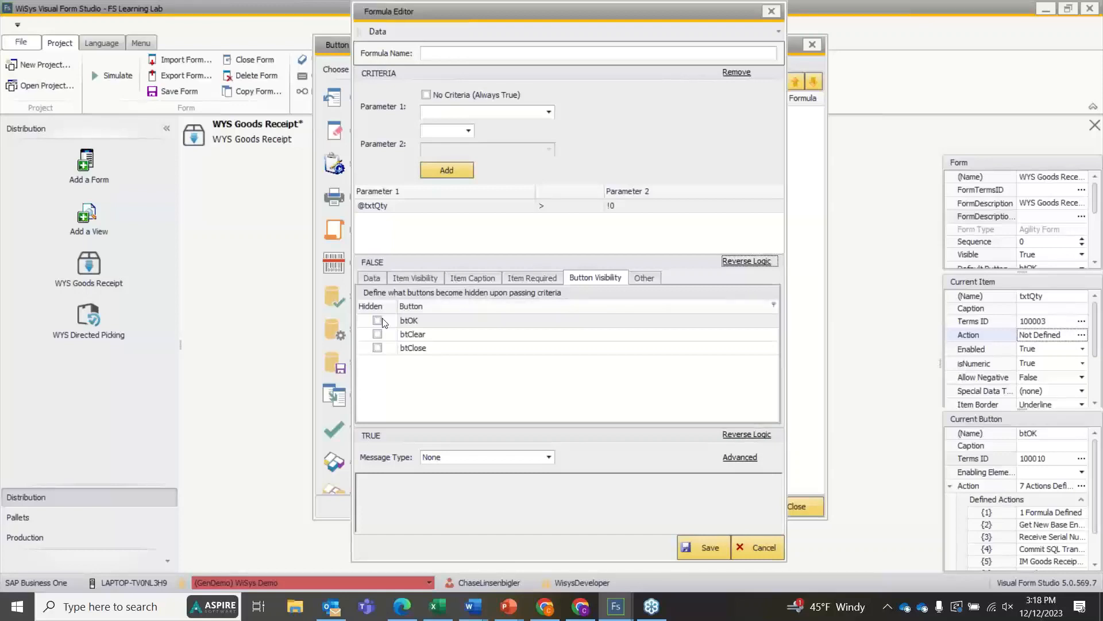
pyautogui.click(645, 278)
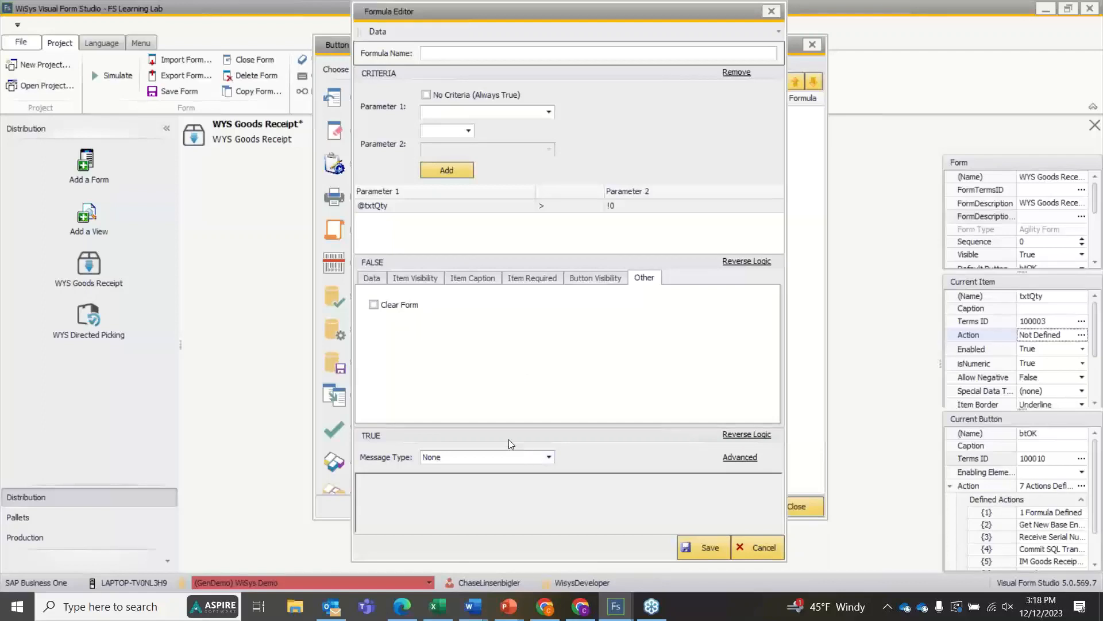
pyautogui.click(462, 459)
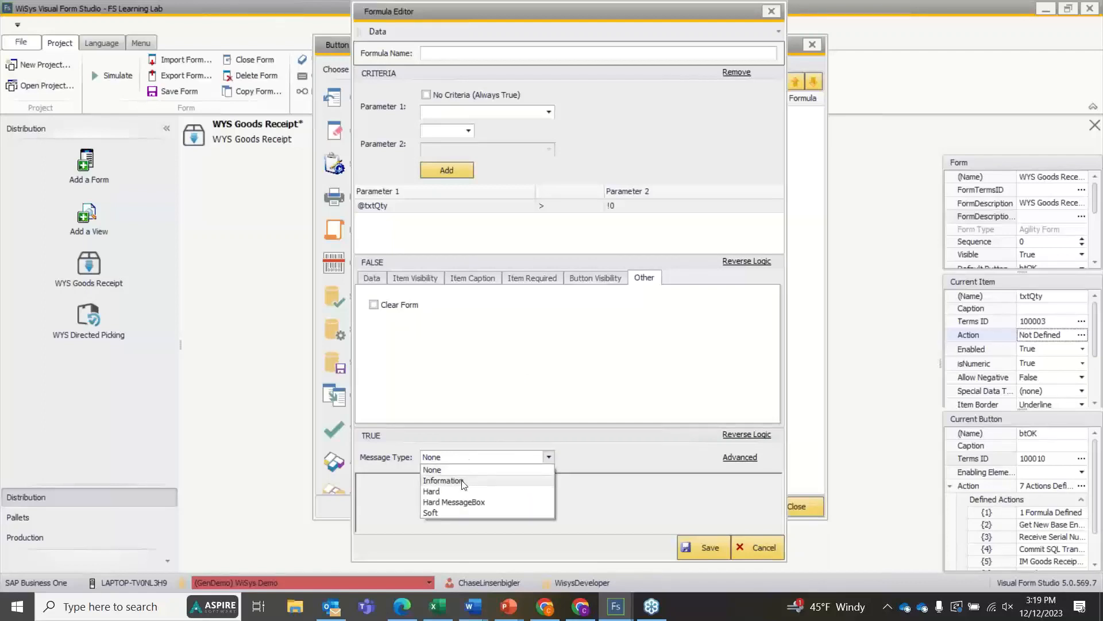
pyautogui.click(463, 482)
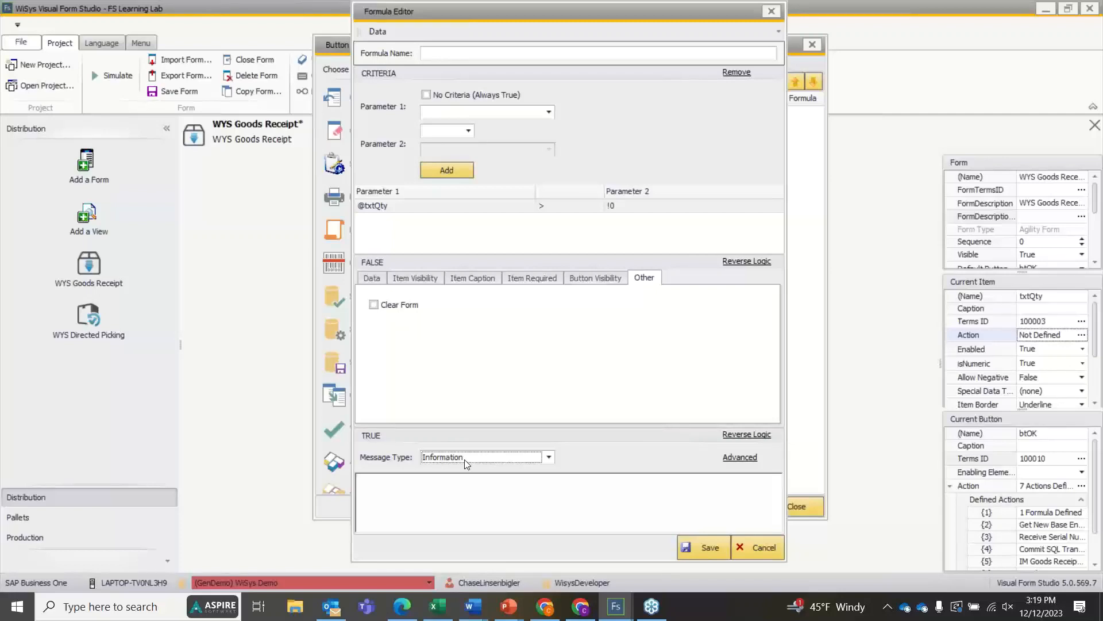
# Set the message type to Hard, reverse the formula's logic, and choose Hard MessageBox for the false result
pyautogui.click(465, 463)
pyautogui.click(466, 489)
pyautogui.click(738, 265)
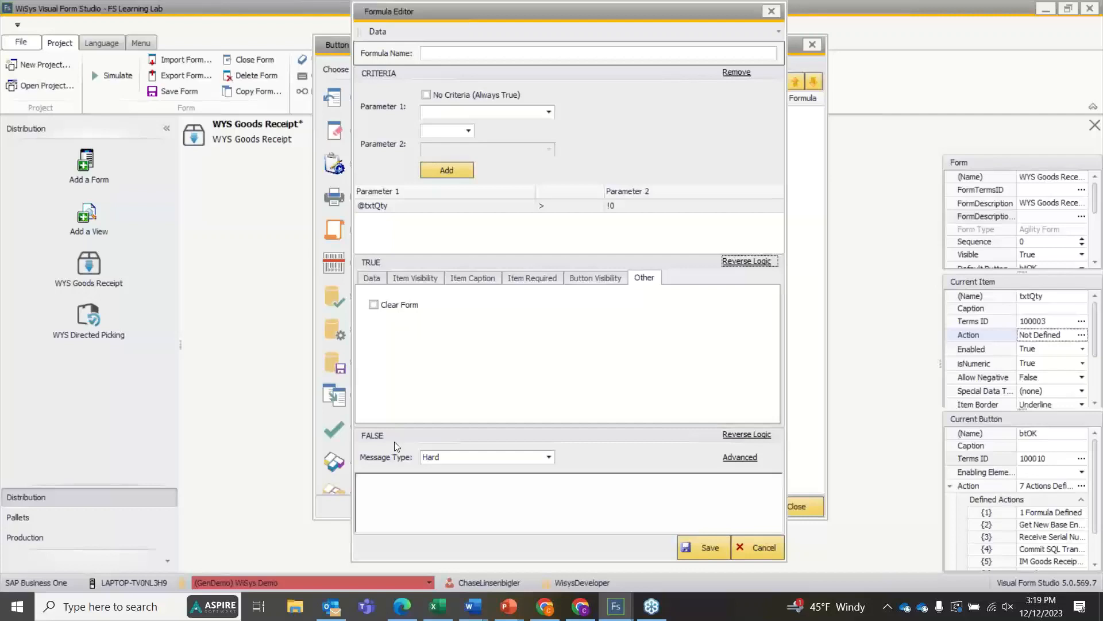
pyautogui.click(446, 458)
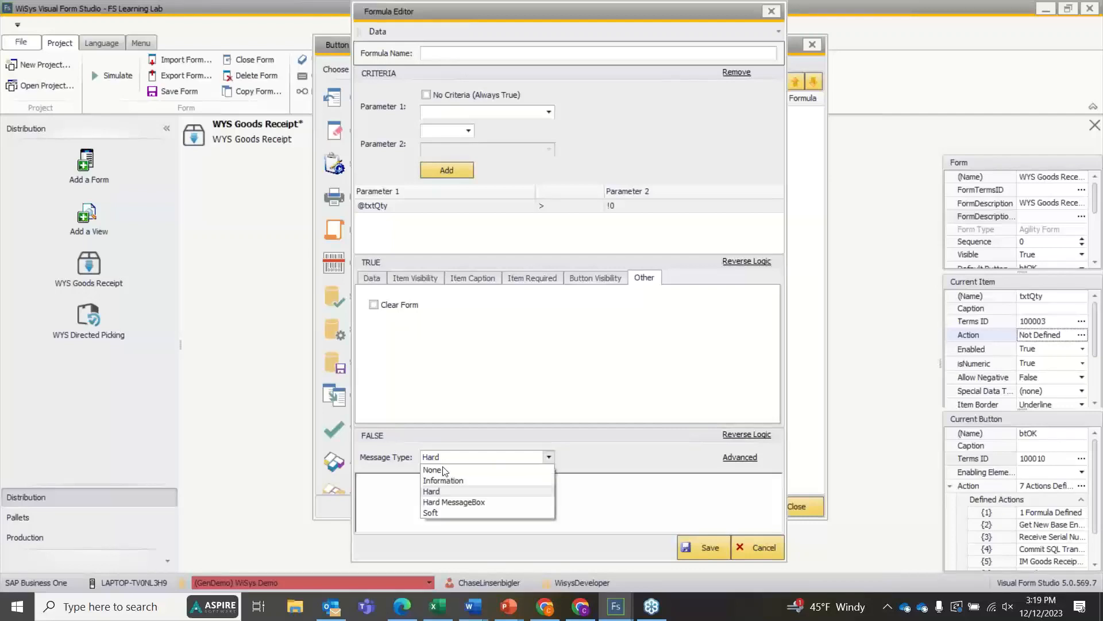
pyautogui.click(454, 501)
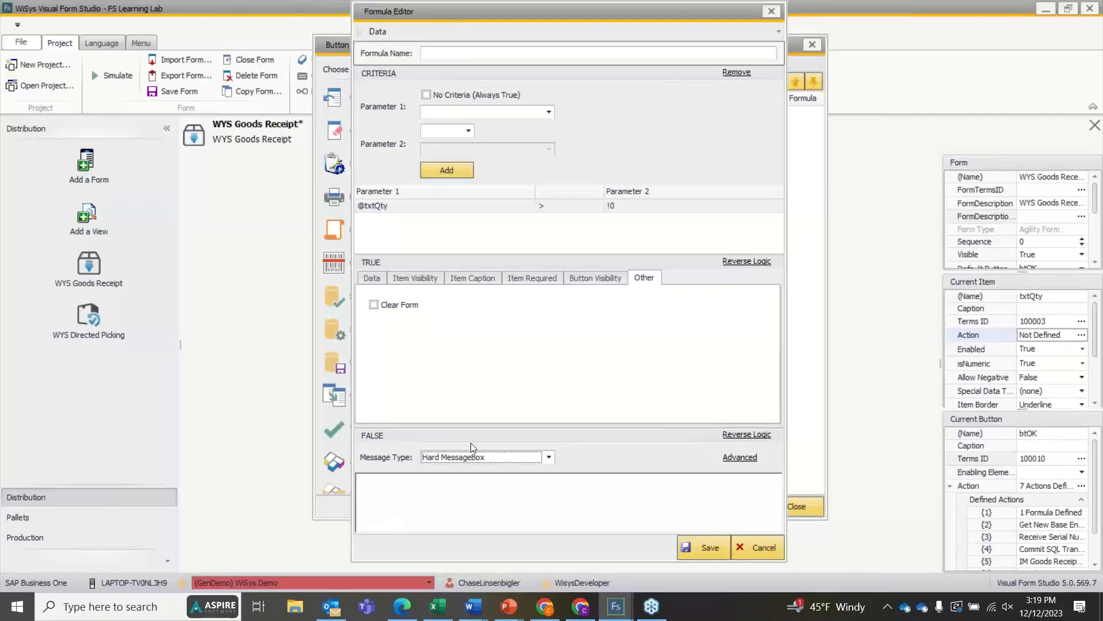
# Switch the false result's message type to Soft, then discard the unsaved formula and close the formula list
pyautogui.click(472, 456)
pyautogui.click(470, 510)
pyautogui.click(771, 11)
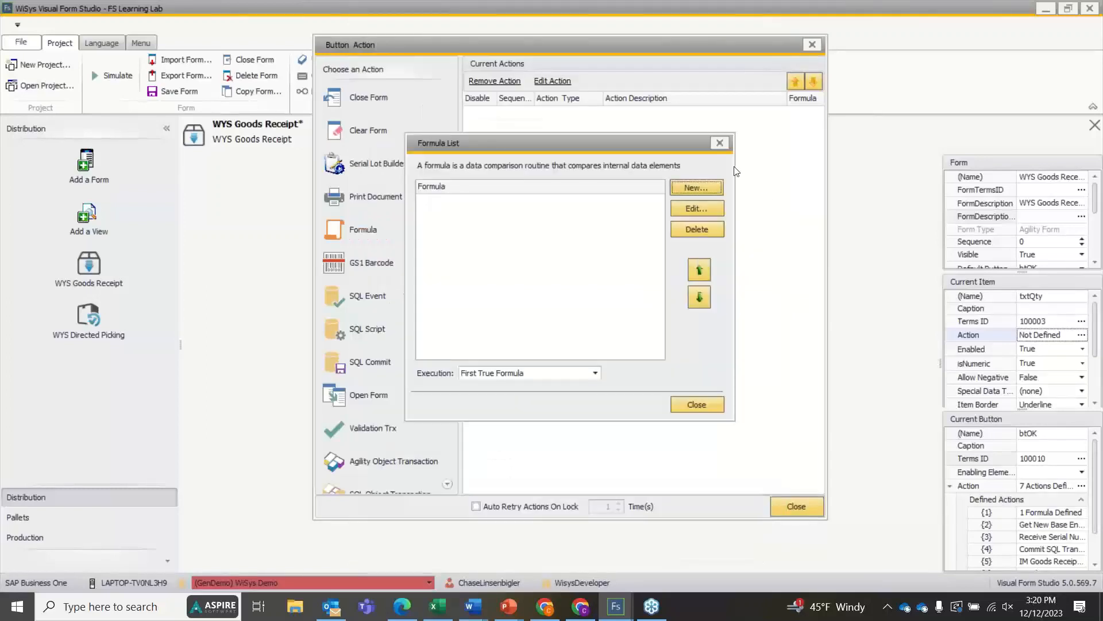
pyautogui.click(720, 143)
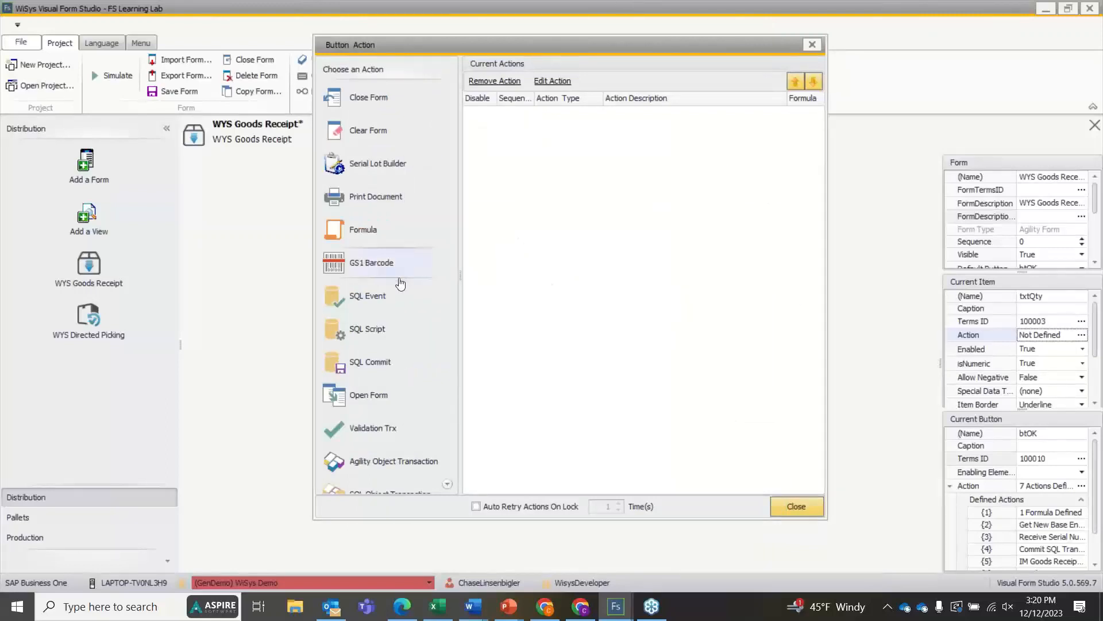
# Review the Batch and Bin validation methods of the Validation Trx action, select InboundValidateBin, and leave the setup without adding it
pyautogui.click(378, 434)
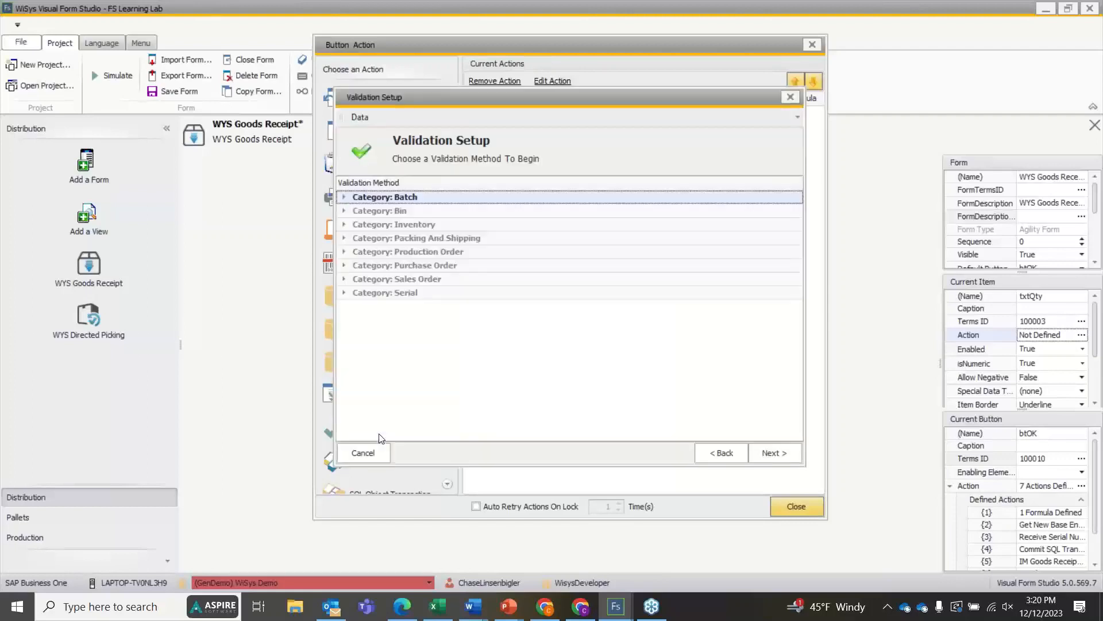
pyautogui.click(346, 197)
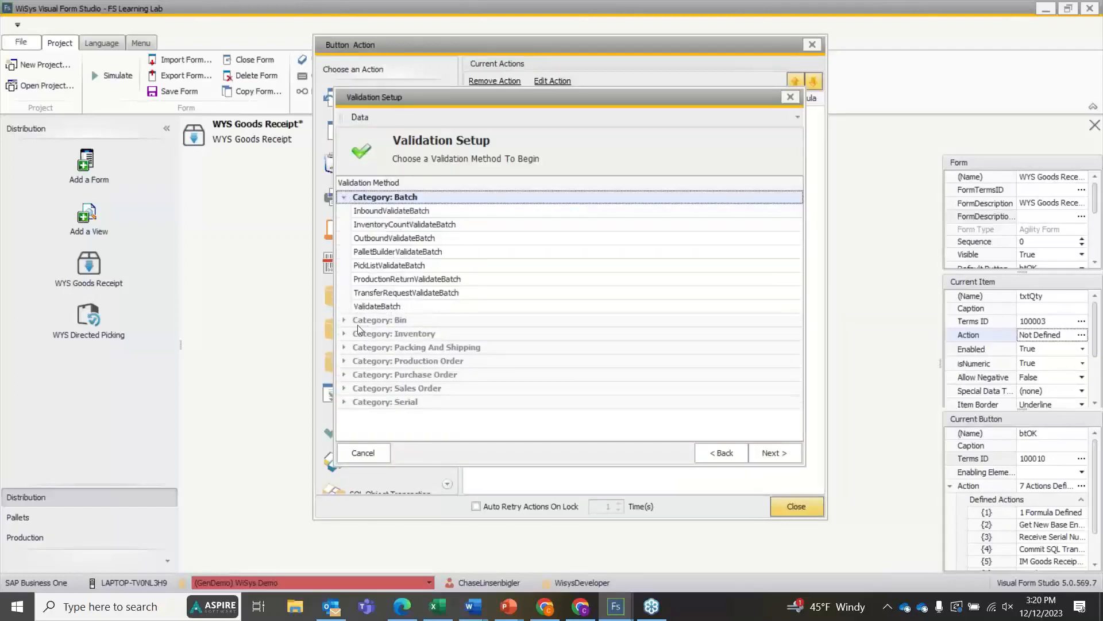
pyautogui.click(350, 321)
pyautogui.click(344, 320)
pyautogui.scroll(-2, 494, 316)
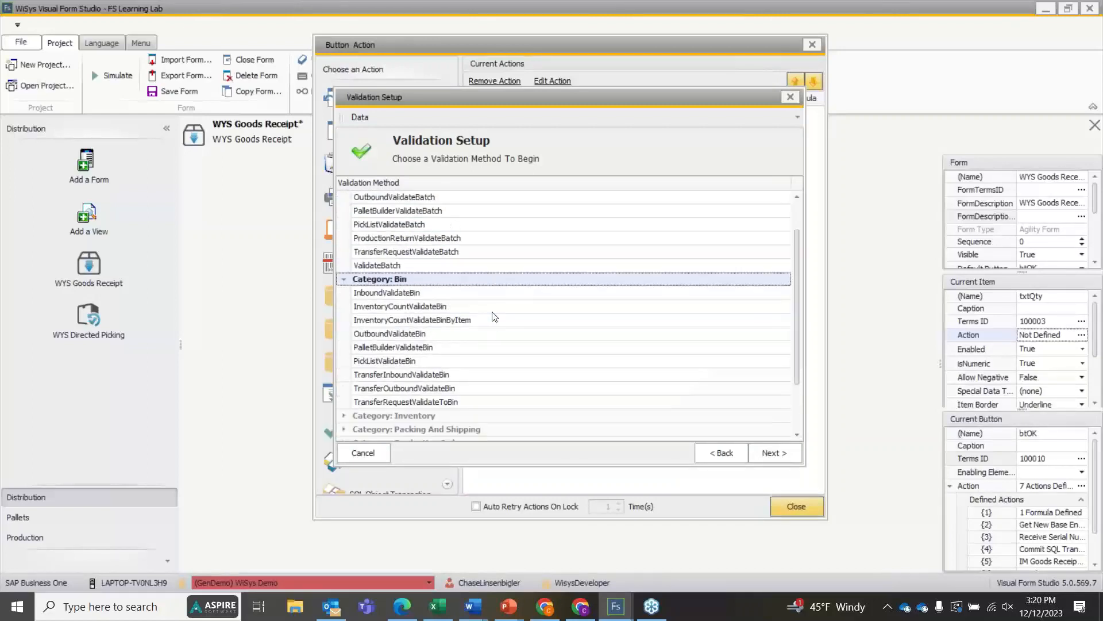
pyautogui.scroll(-1, 494, 316)
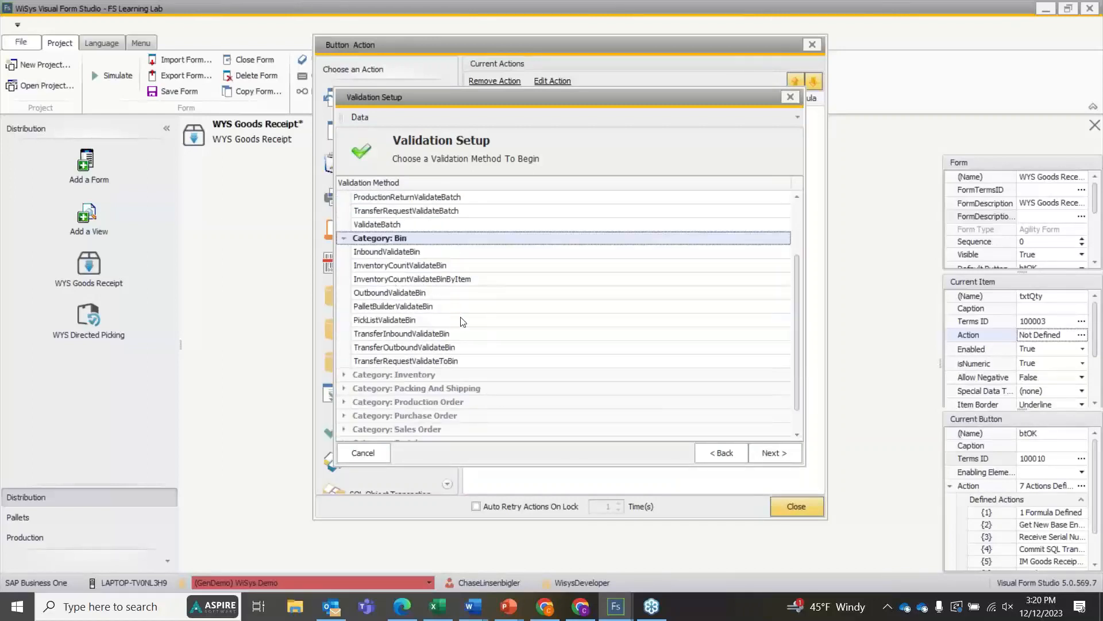
pyautogui.click(401, 259)
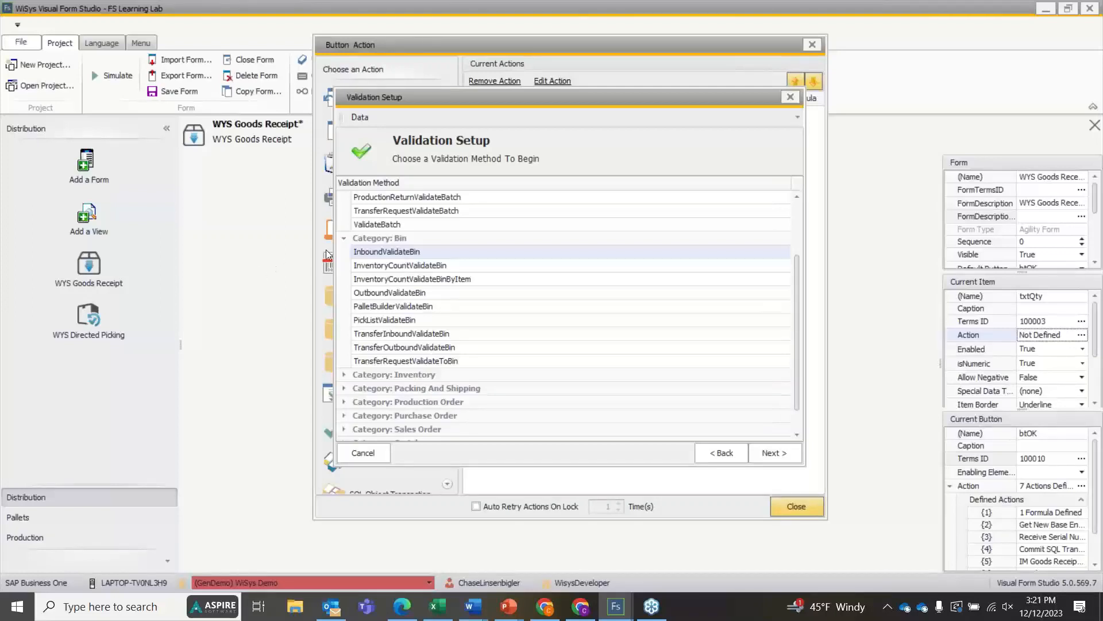
pyautogui.click(791, 96)
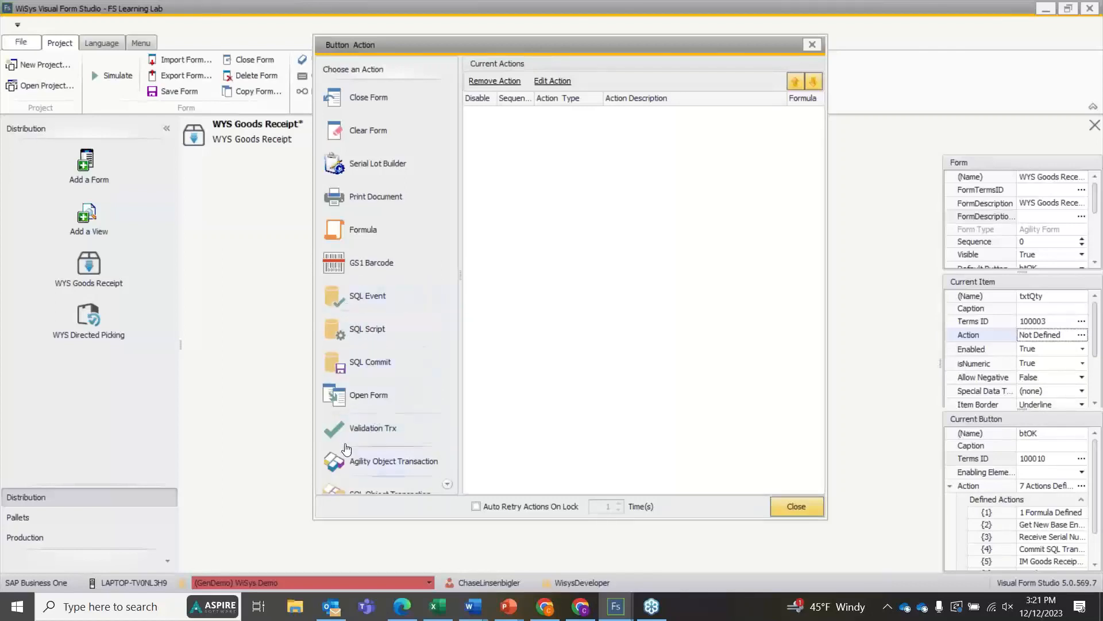
# Start an Agility Object Transaction action and browse the existing transaction objects down to the IM transactions
pyautogui.click(341, 311)
pyautogui.scroll(-2, 411, 374)
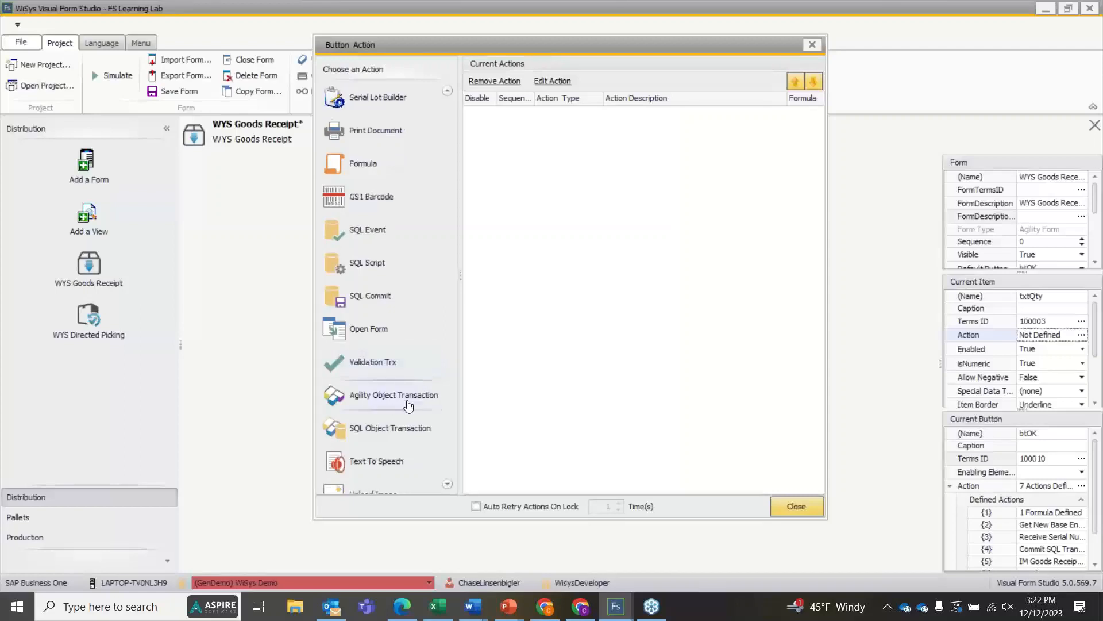
pyautogui.doubleClick(407, 405)
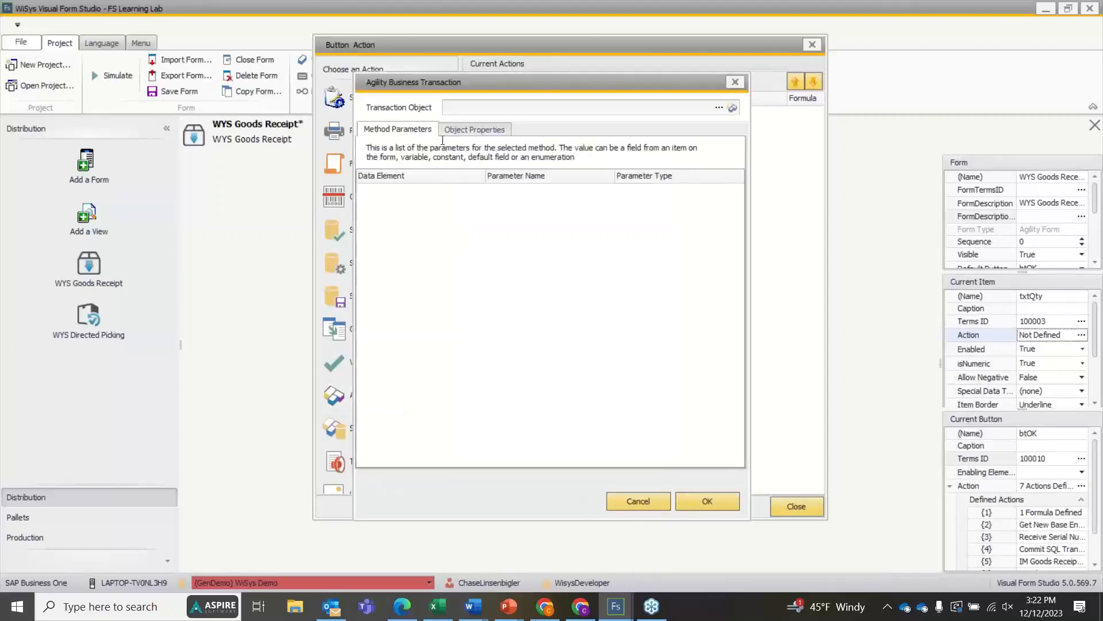
pyautogui.click(719, 108)
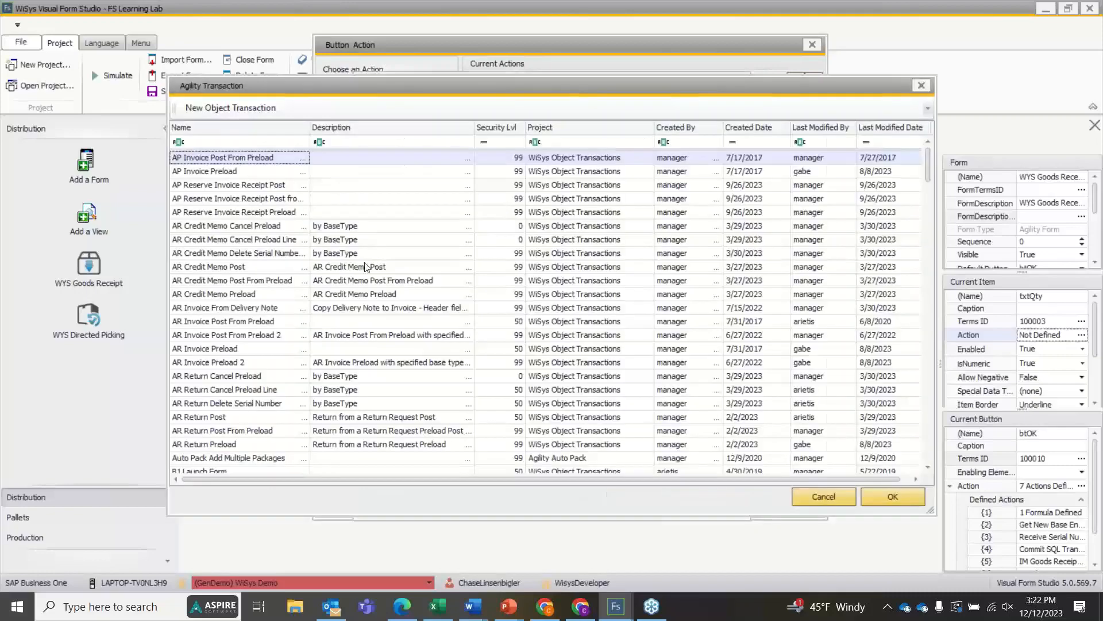
pyautogui.scroll(-3, 360, 272)
pyautogui.scroll(-15, 360, 272)
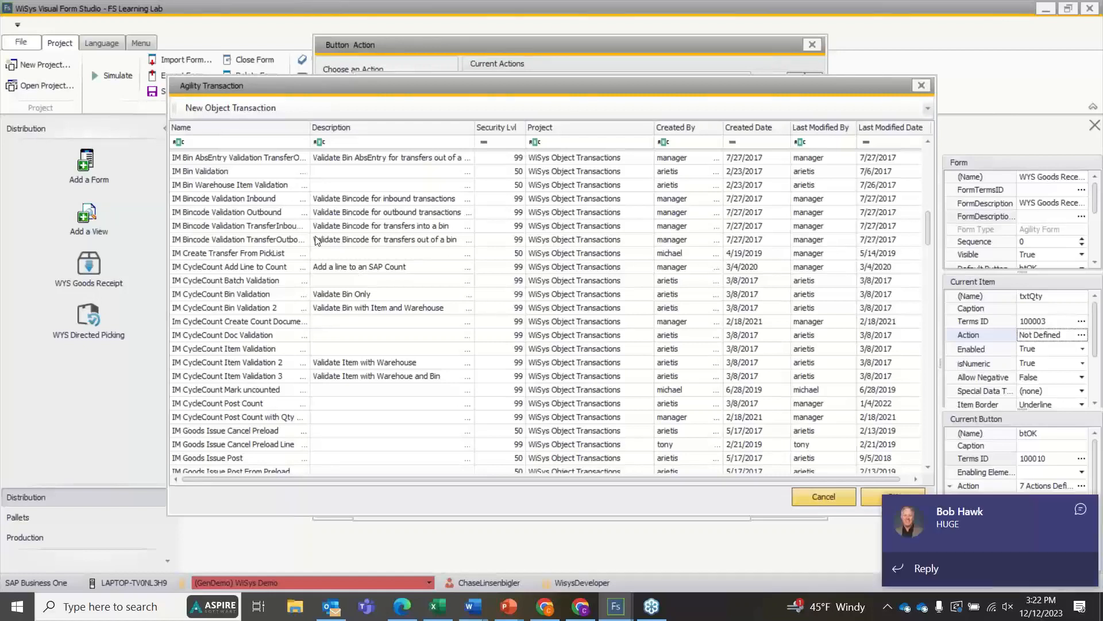
pyautogui.scroll(-2, 360, 272)
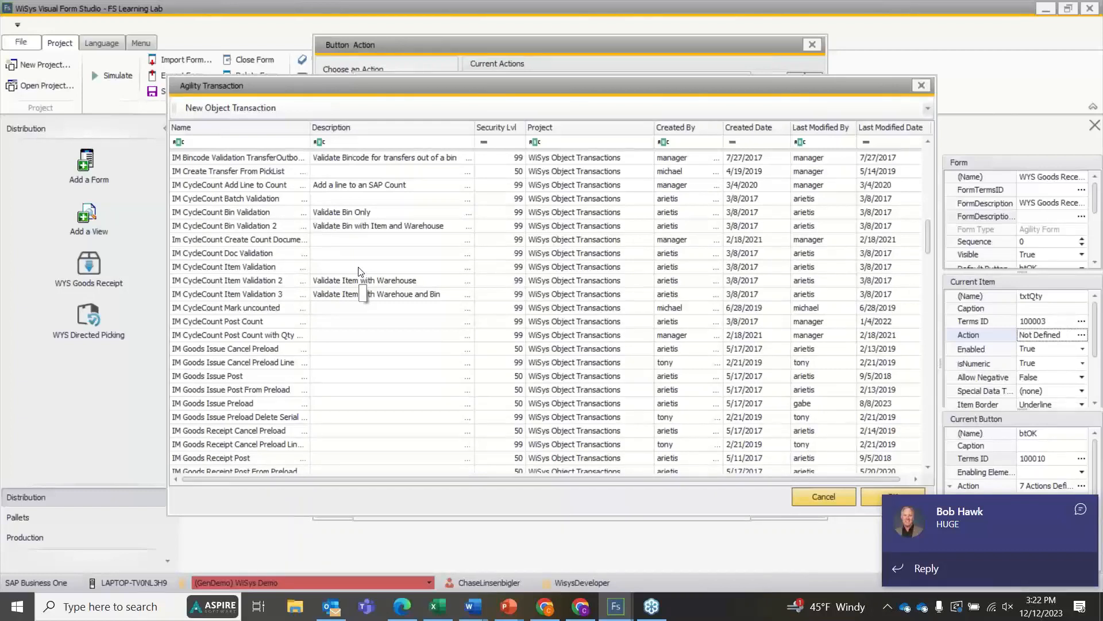
# Preview a new object transaction definition and the DLL files offered for its transaction object, then cancel the definition and the Agility transaction
pyautogui.click(236, 110)
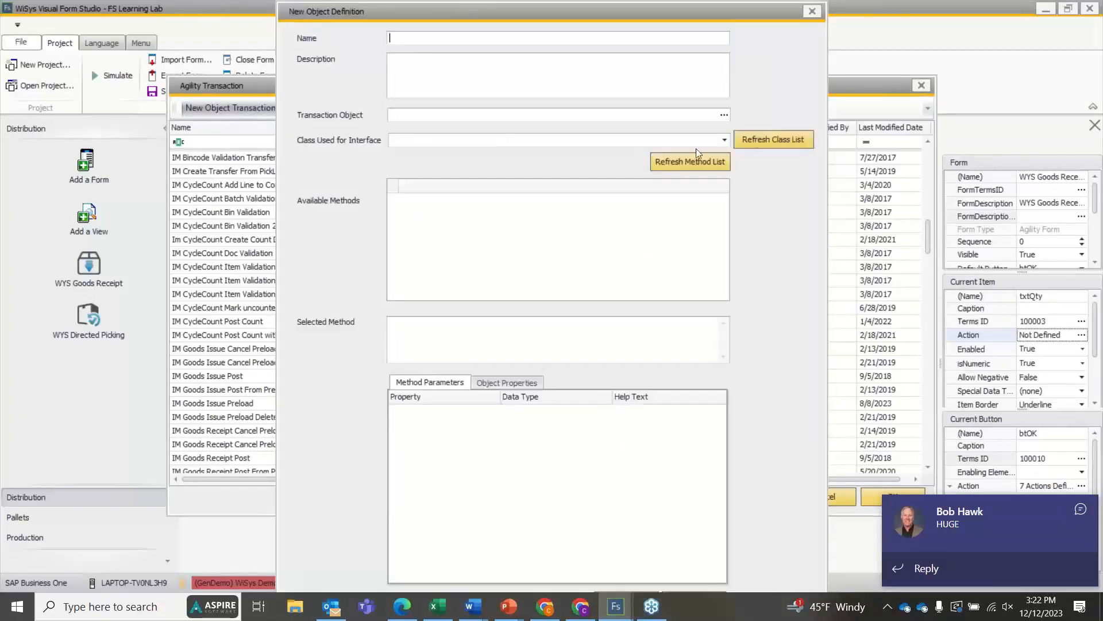
pyautogui.click(723, 115)
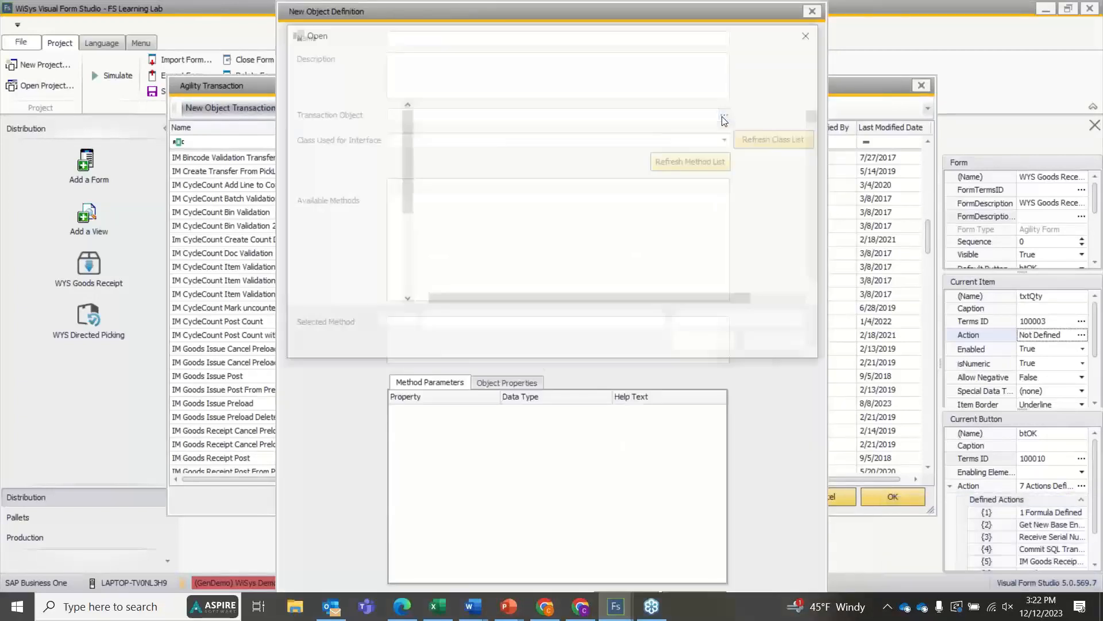
pyautogui.scroll(-2, 586, 204)
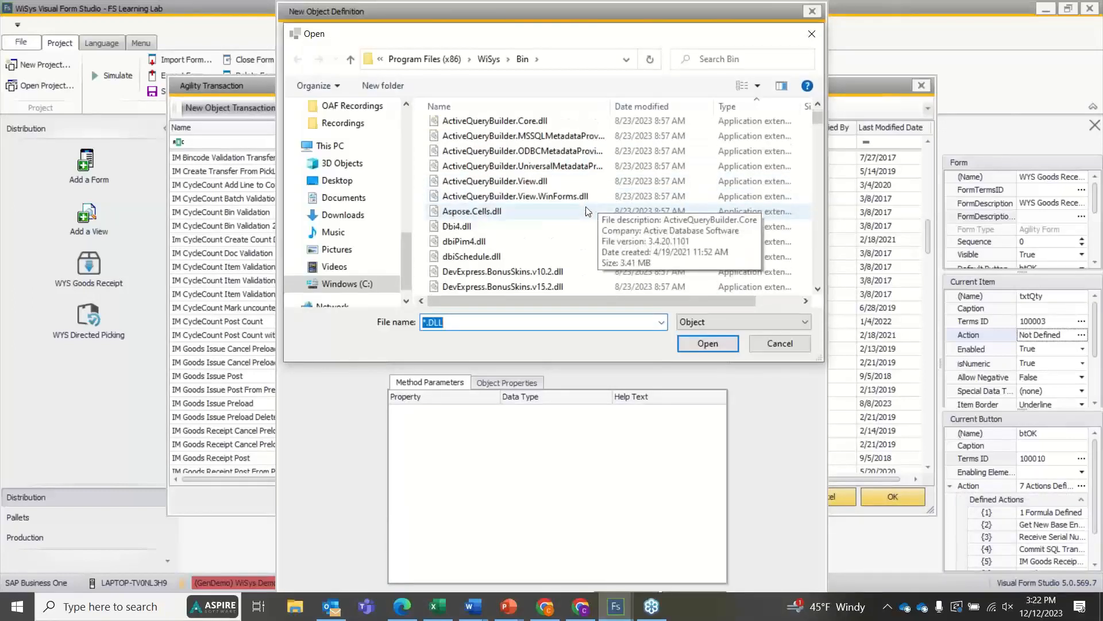
pyautogui.scroll(-1, 592, 199)
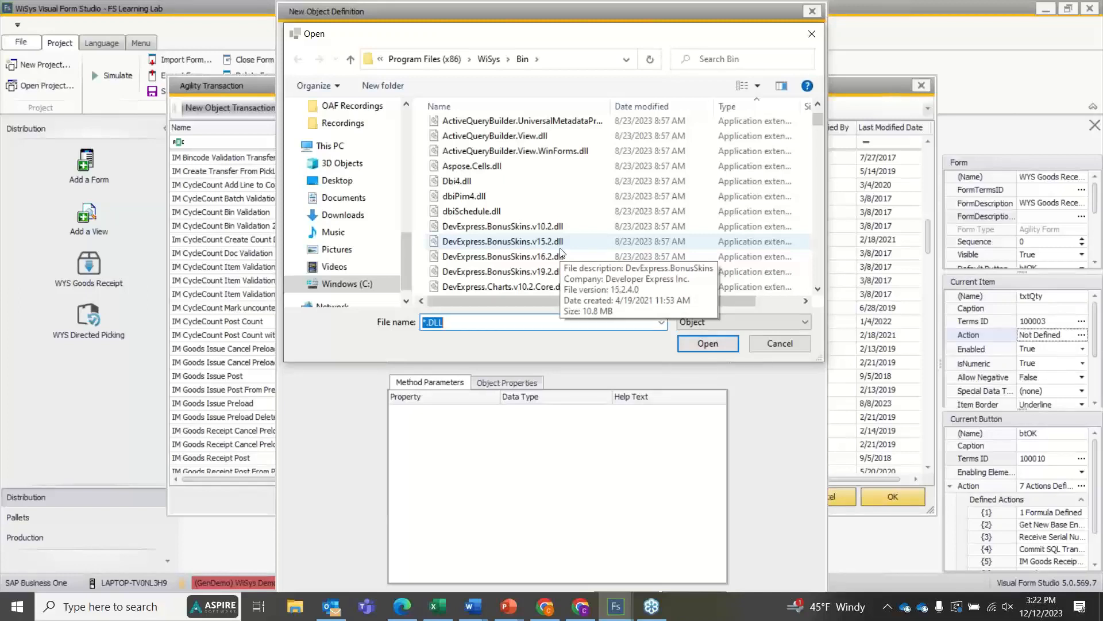
pyautogui.scroll(-3, 561, 253)
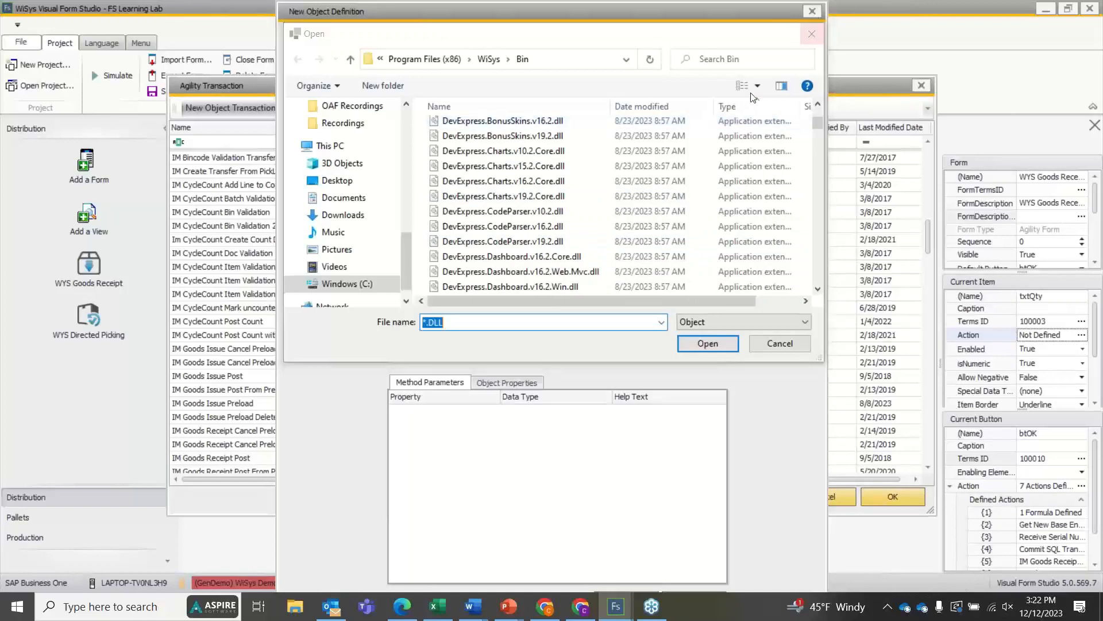
pyautogui.click(771, 343)
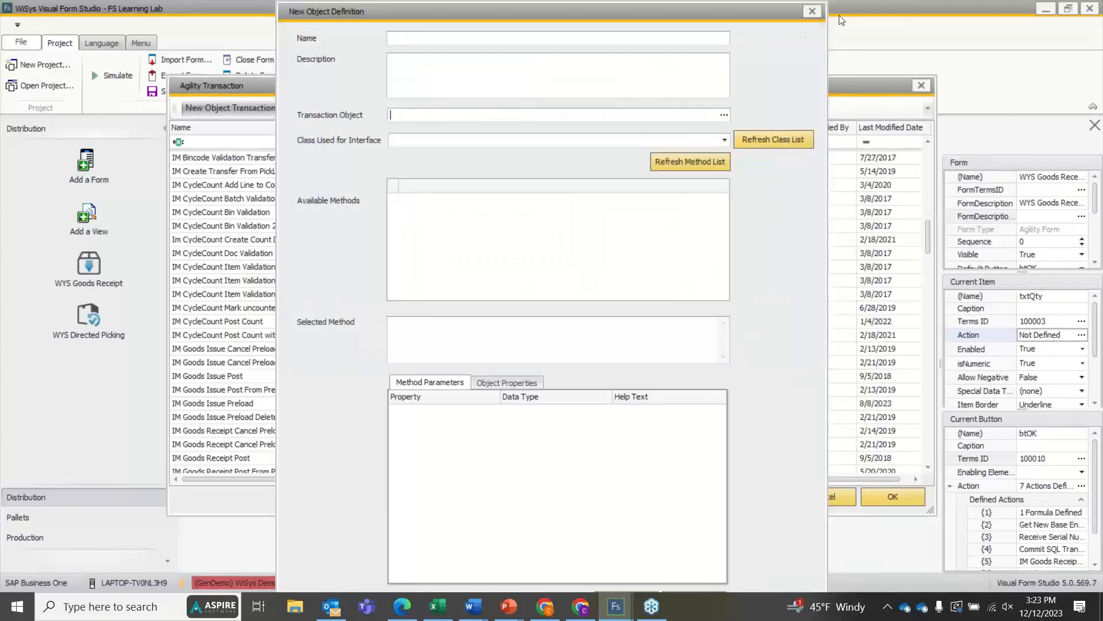
pyautogui.click(815, 12)
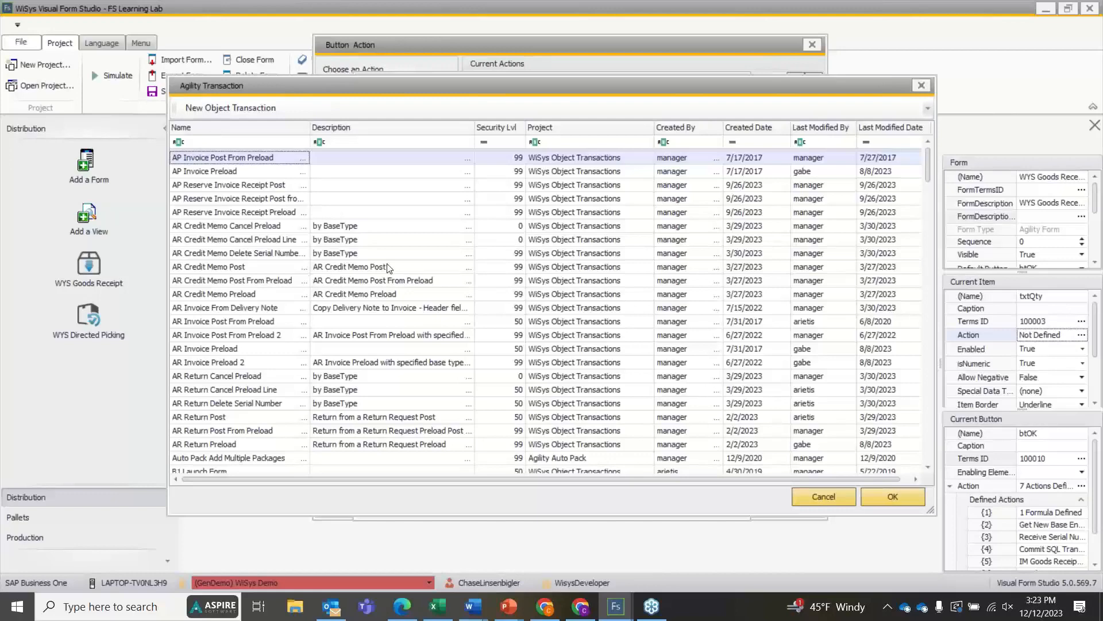
pyautogui.click(921, 85)
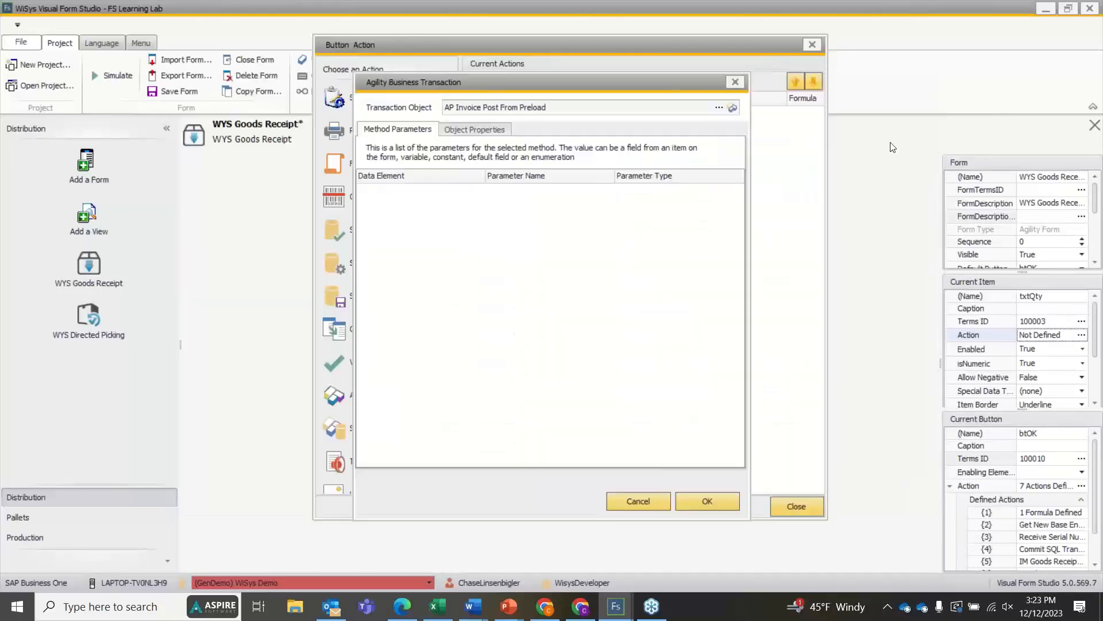
pyautogui.click(735, 82)
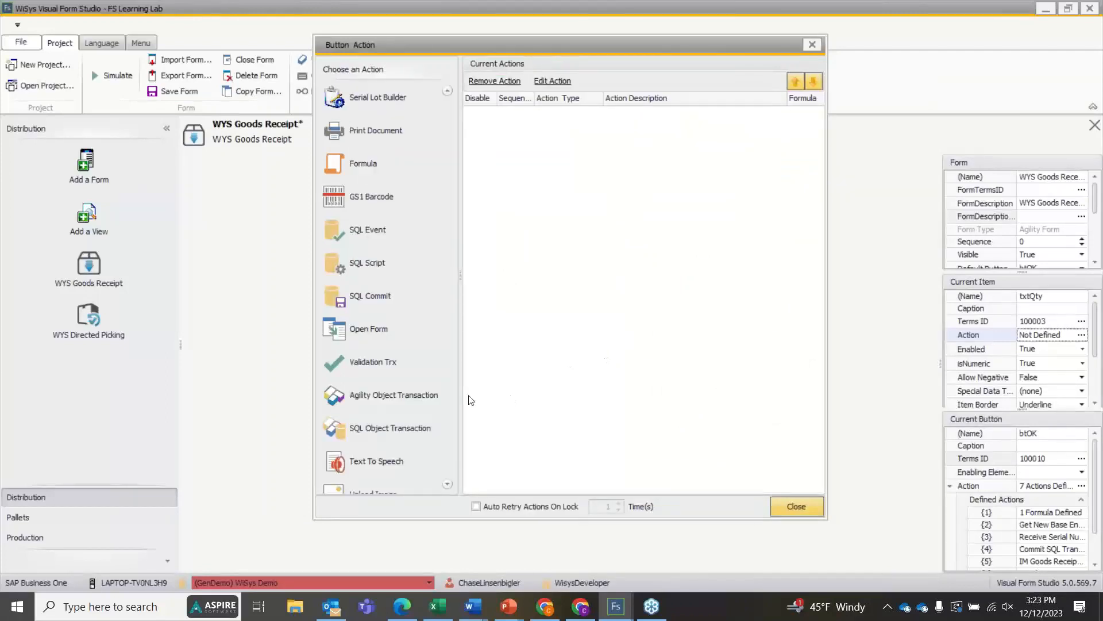
# Try a SQL Object Transaction action with AP Invoice Preload as the transaction object, check its SQL setting, and cancel it
pyautogui.doubleClick(365, 430)
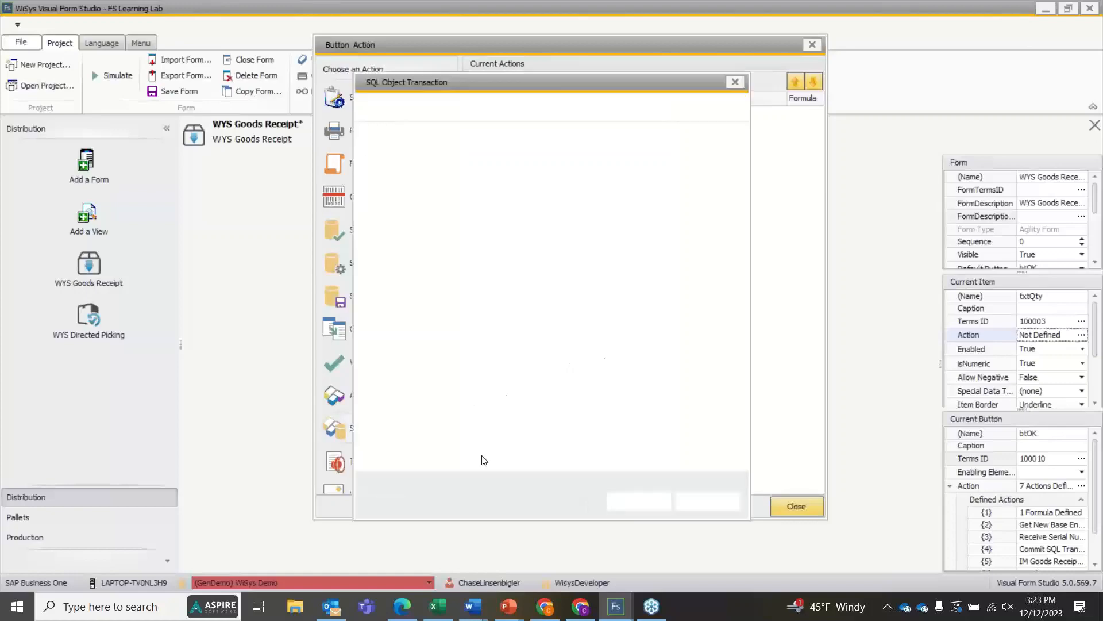
pyautogui.click(718, 108)
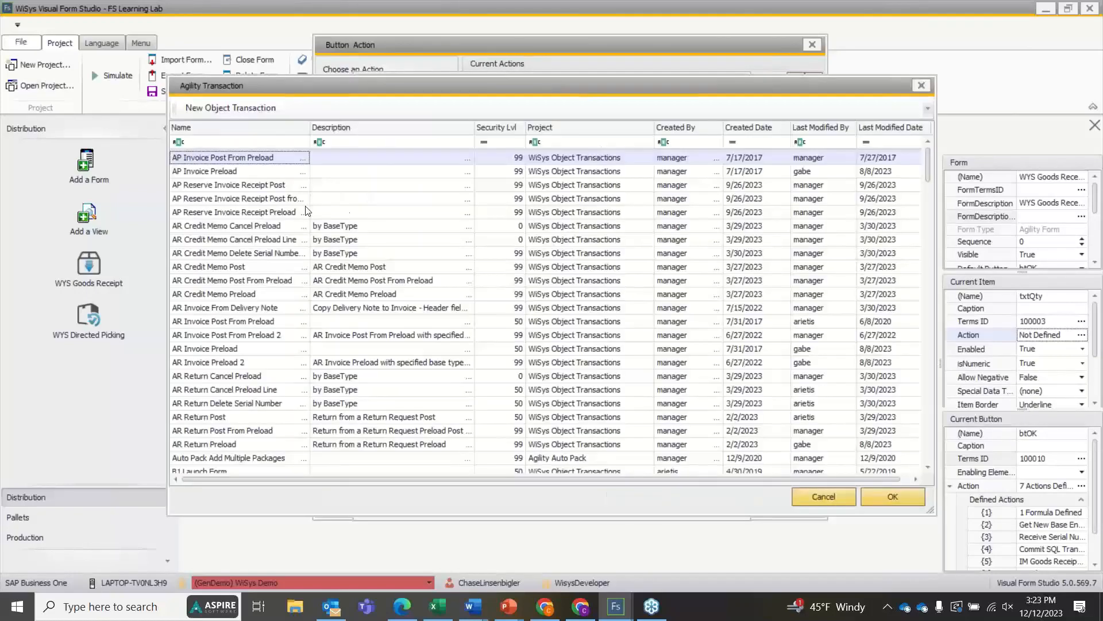
pyautogui.doubleClick(204, 170)
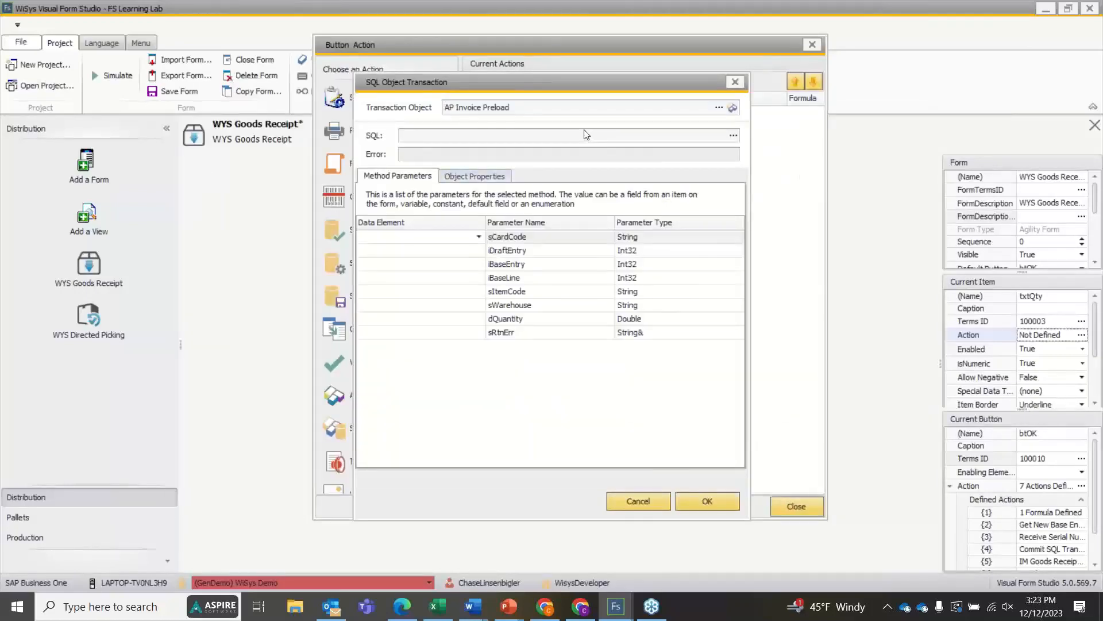
pyautogui.click(733, 135)
pyautogui.press('Escape')
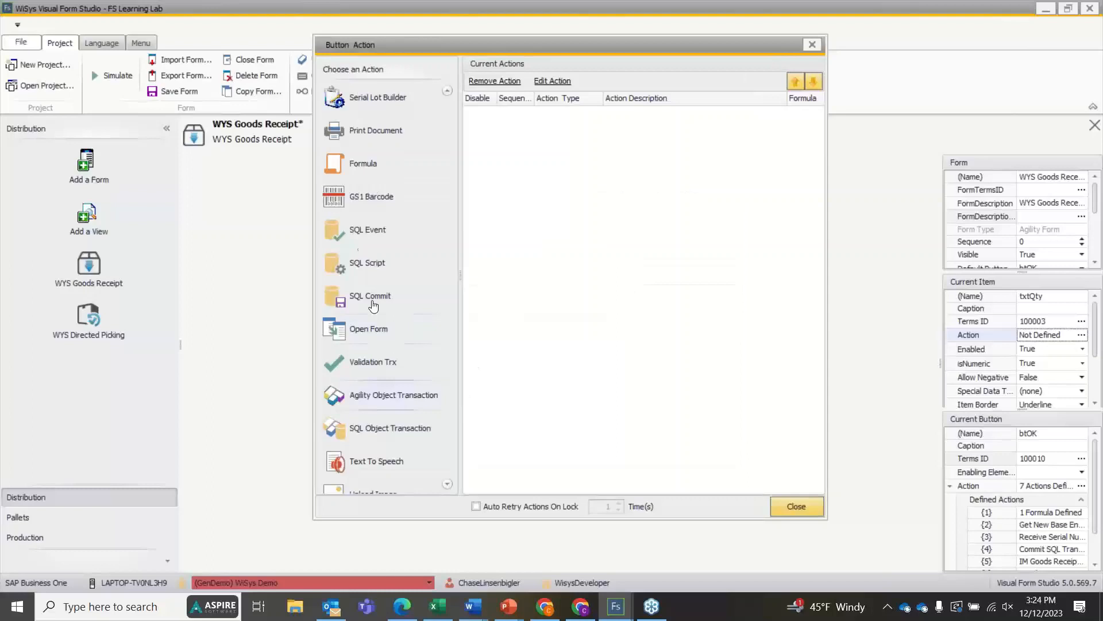
# View the SQL Script action's Advanced SQL editor without saving a script, and look through the remaining button actions
pyautogui.click(371, 266)
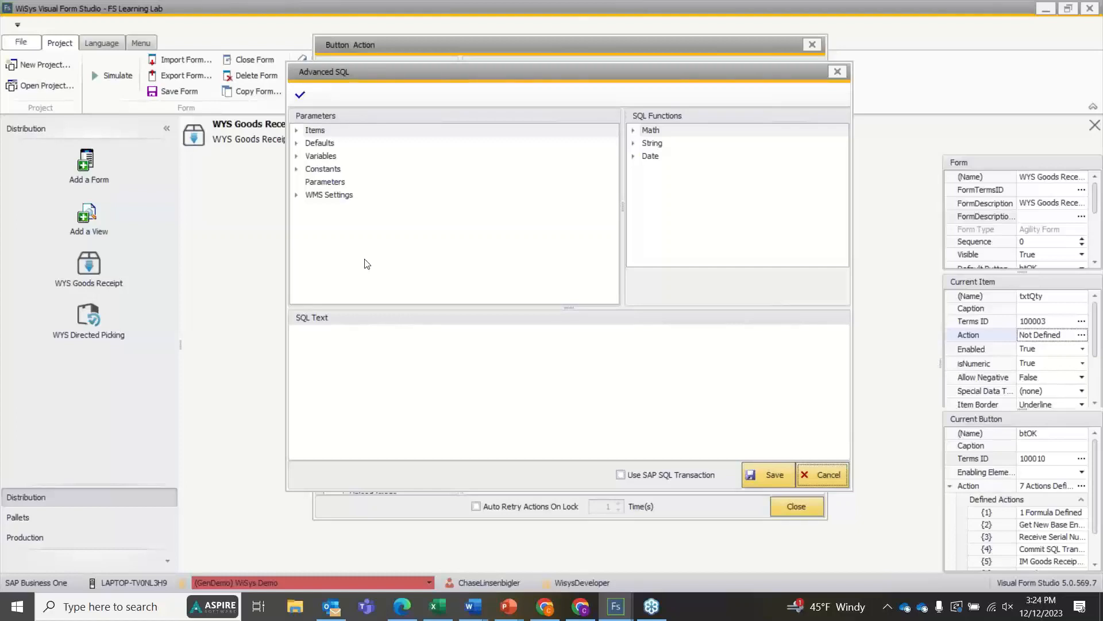
pyautogui.click(838, 71)
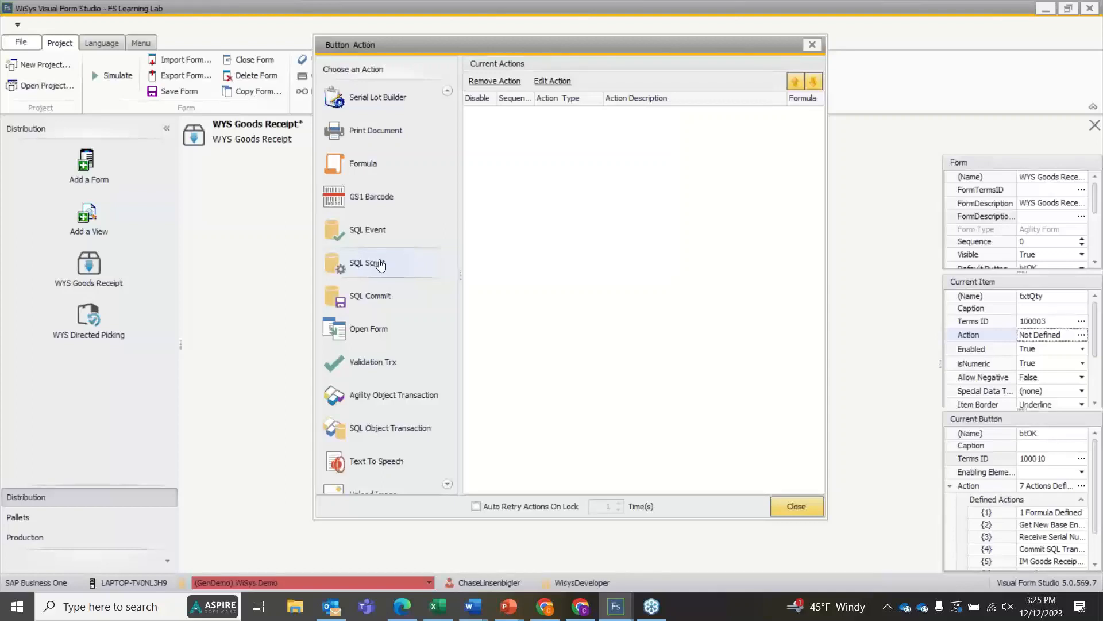
pyautogui.scroll(-2, 431, 356)
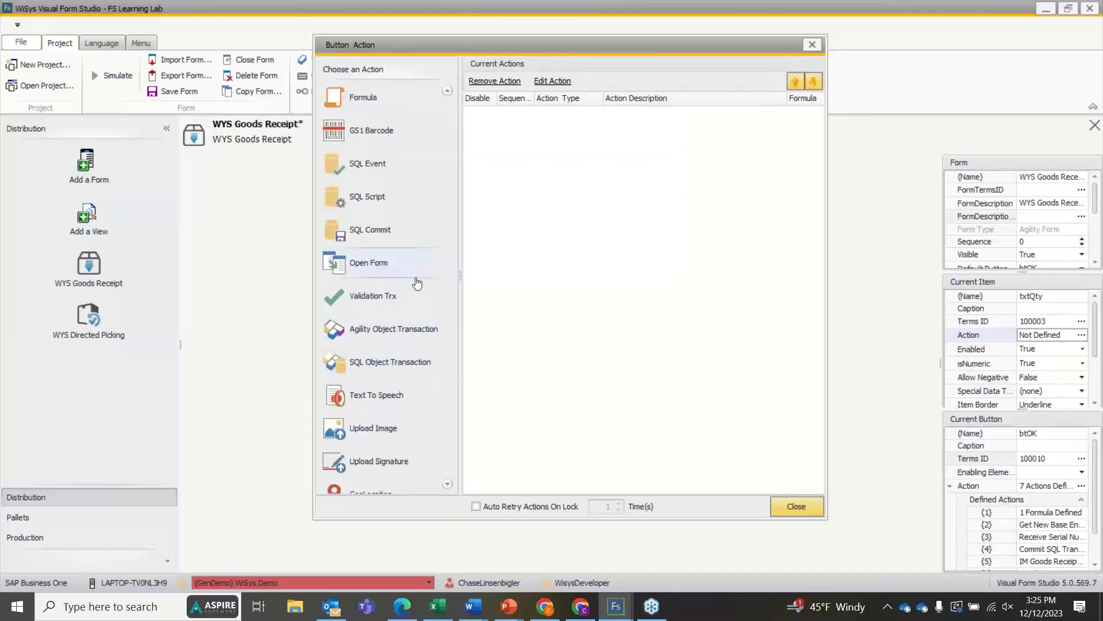
pyautogui.scroll(-1, 418, 283)
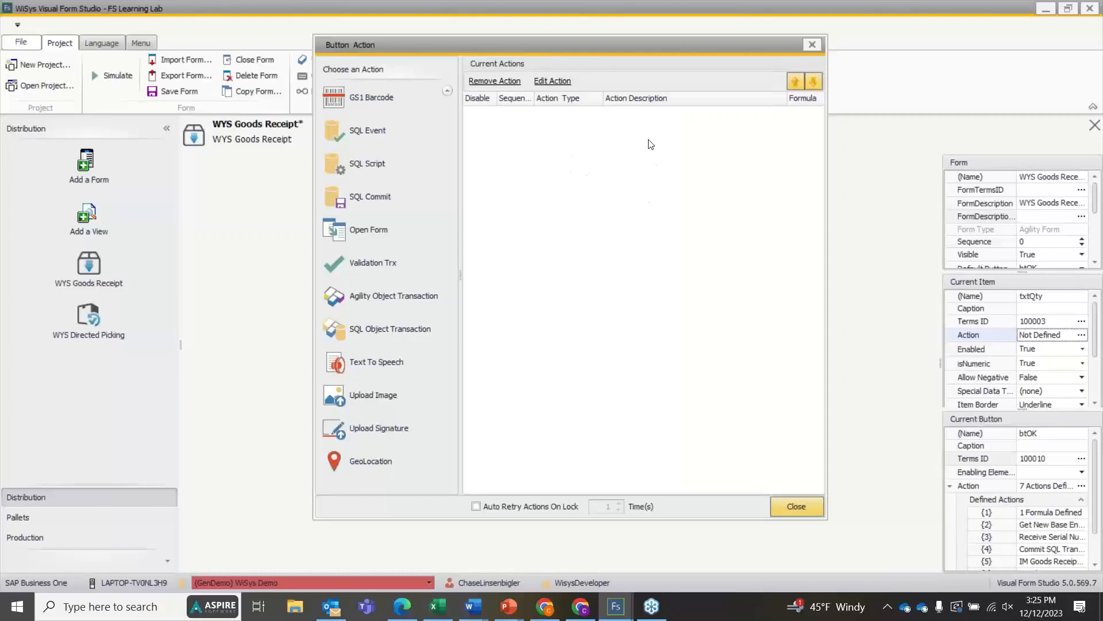
pyautogui.scroll(3, 381, 197)
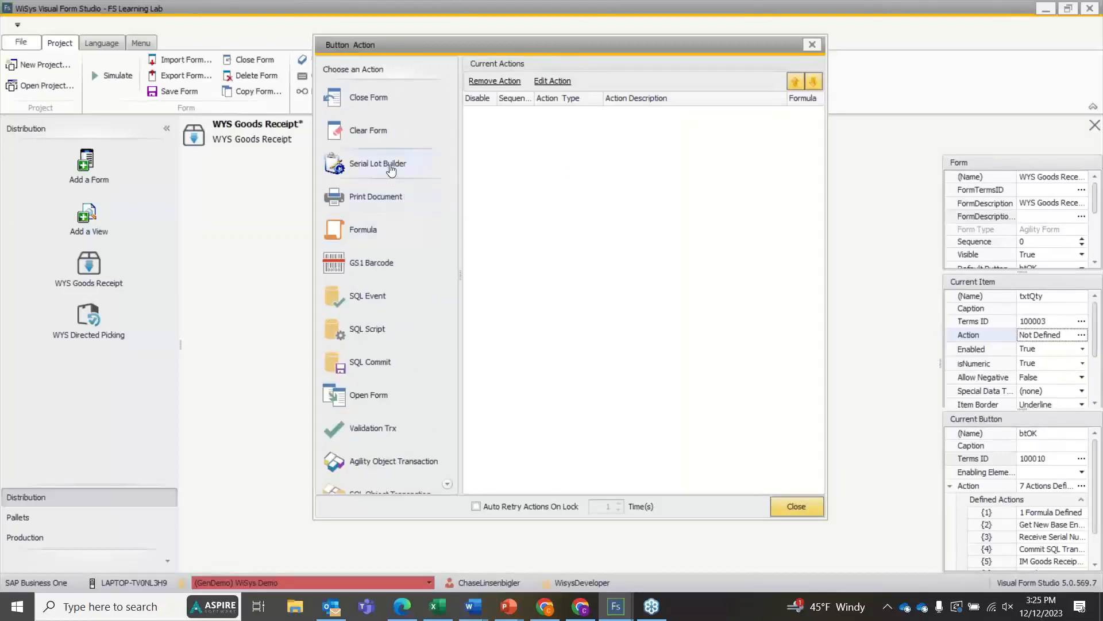
pyautogui.scroll(-2, 428, 290)
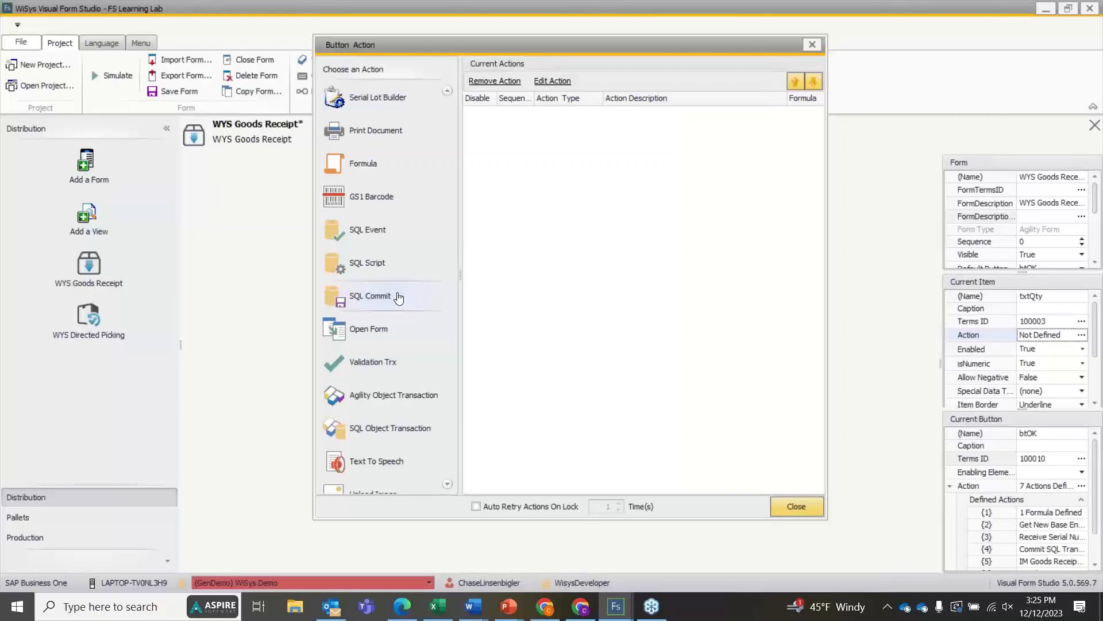
# Review the available button actions from SQL Script down to GeoLocation, and close the Button Action dialog without adding any
pyautogui.scroll(-3, 399, 314)
pyautogui.scroll(2, 400, 225)
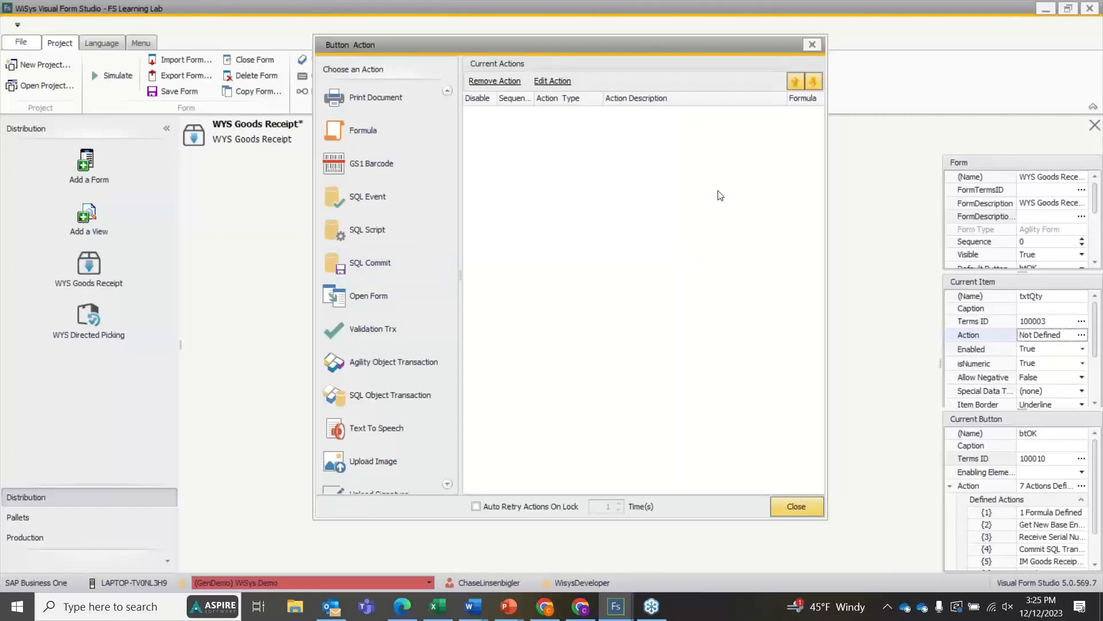
pyautogui.scroll(-2, 383, 308)
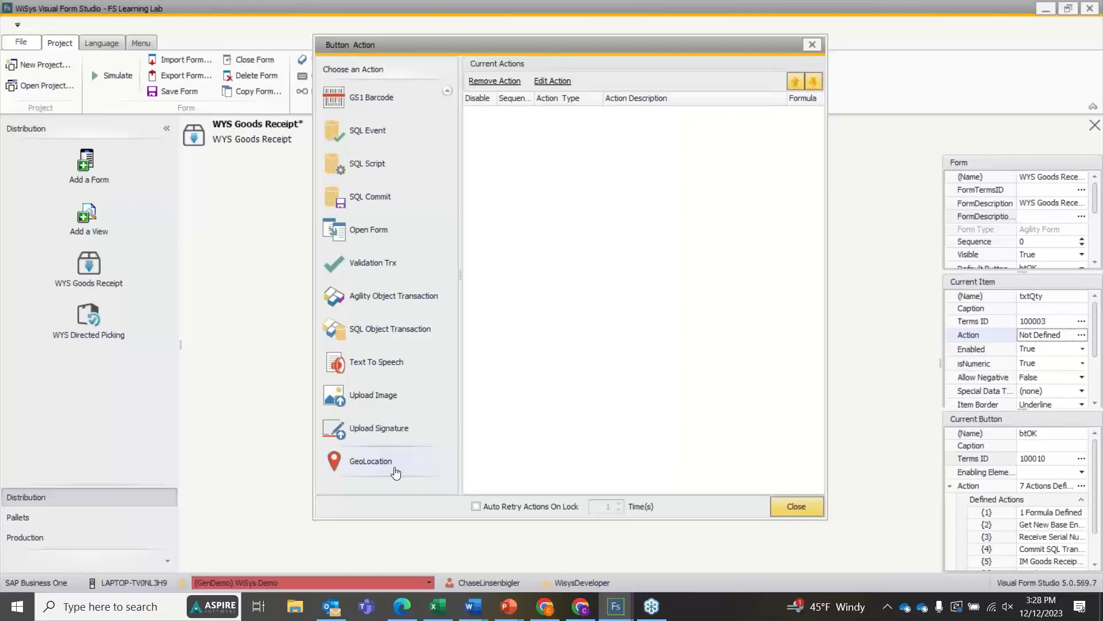
pyautogui.scroll(5, 449, 239)
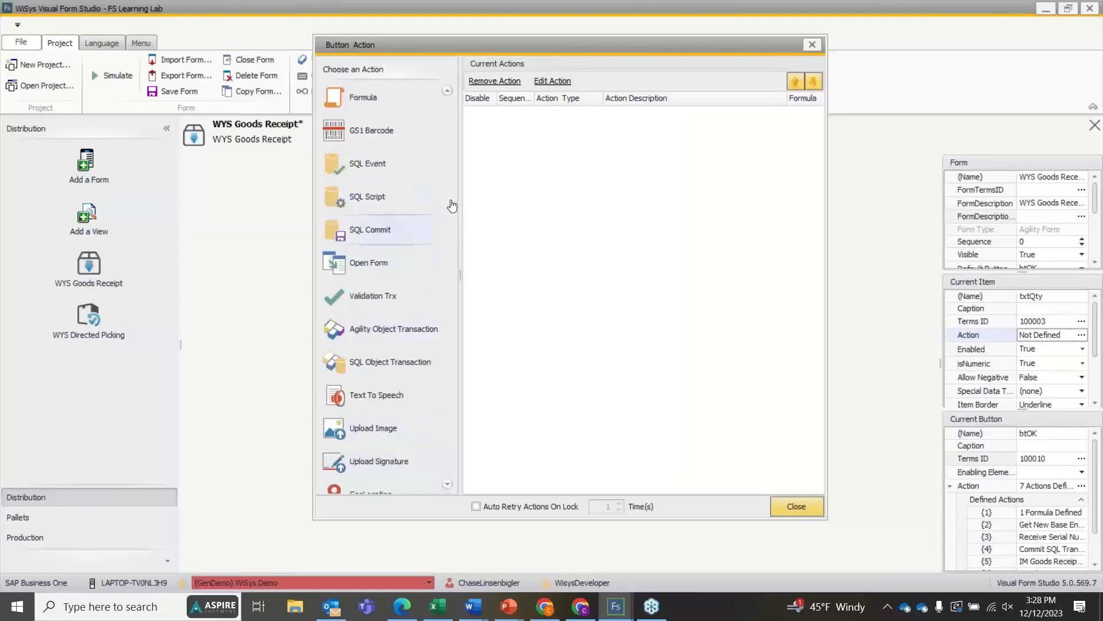
pyautogui.click(816, 44)
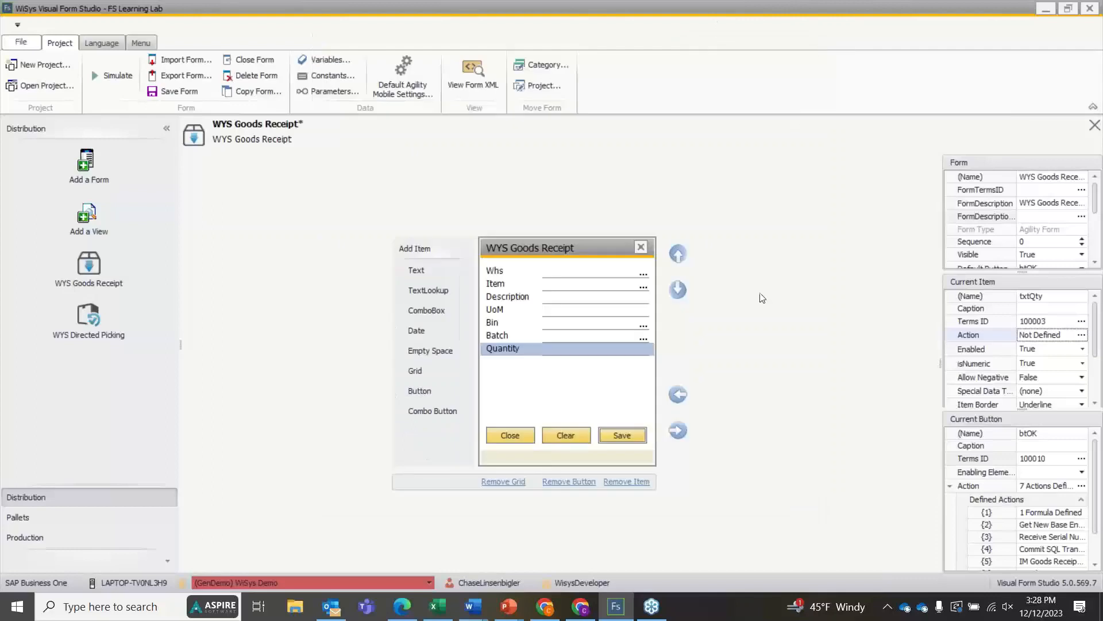
# Switch to the running PowerPoint slide show and advance to the "What We Covered" slide
pyautogui.moveTo(506, 606)
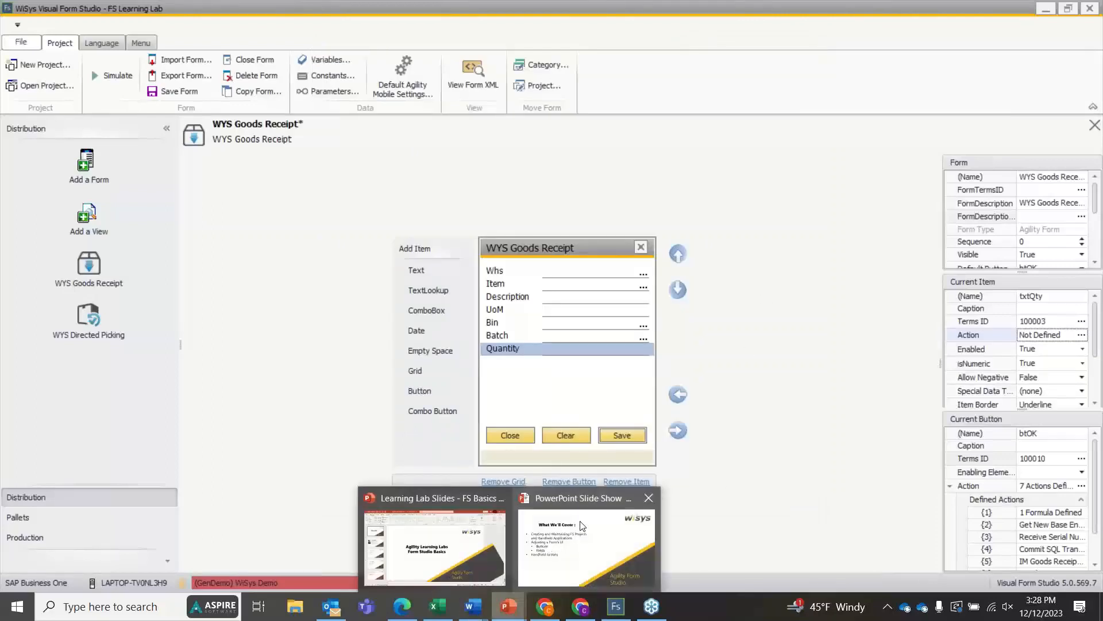
pyautogui.click(581, 526)
pyautogui.click(526, 390)
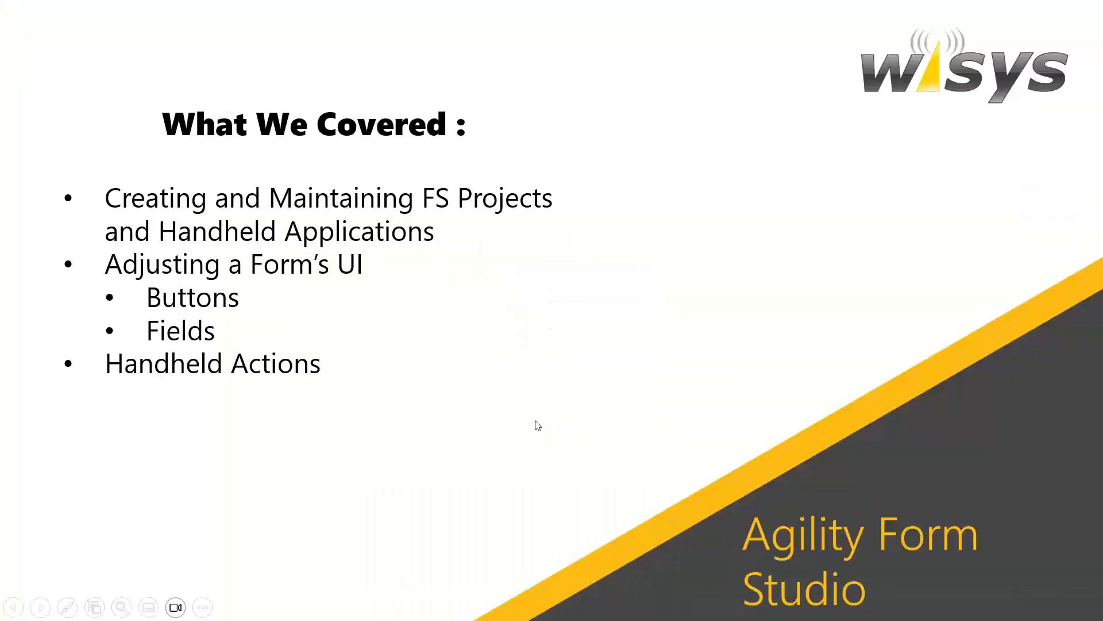